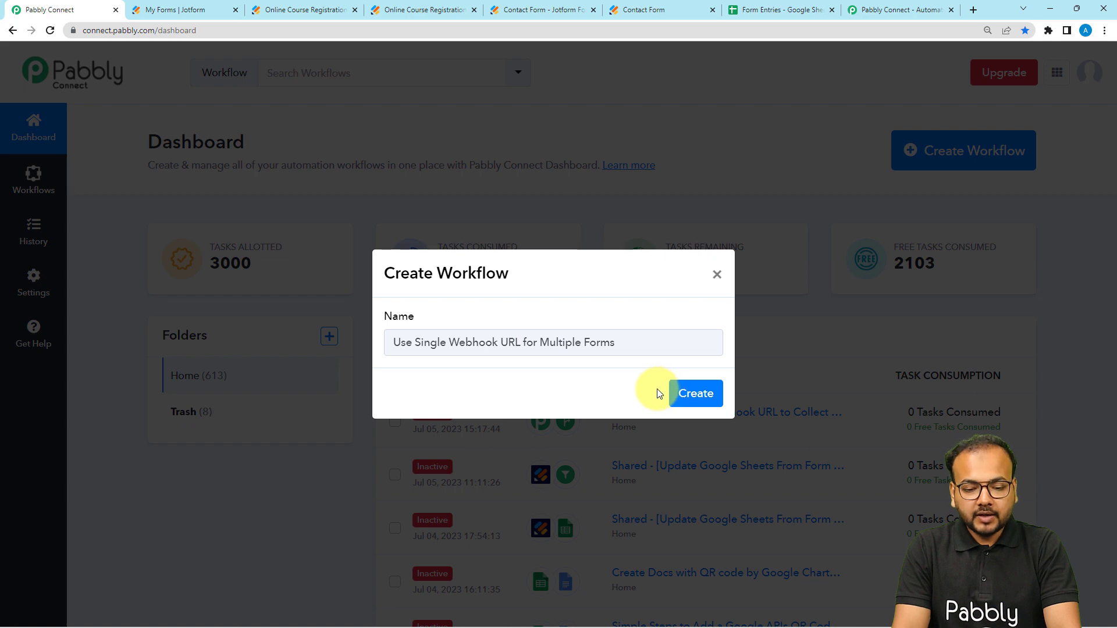
Create the workflow "Use Single Webhook URL for Multiple Forms" and choose Webhook by Pabbly as its trigger app.
click(680, 395)
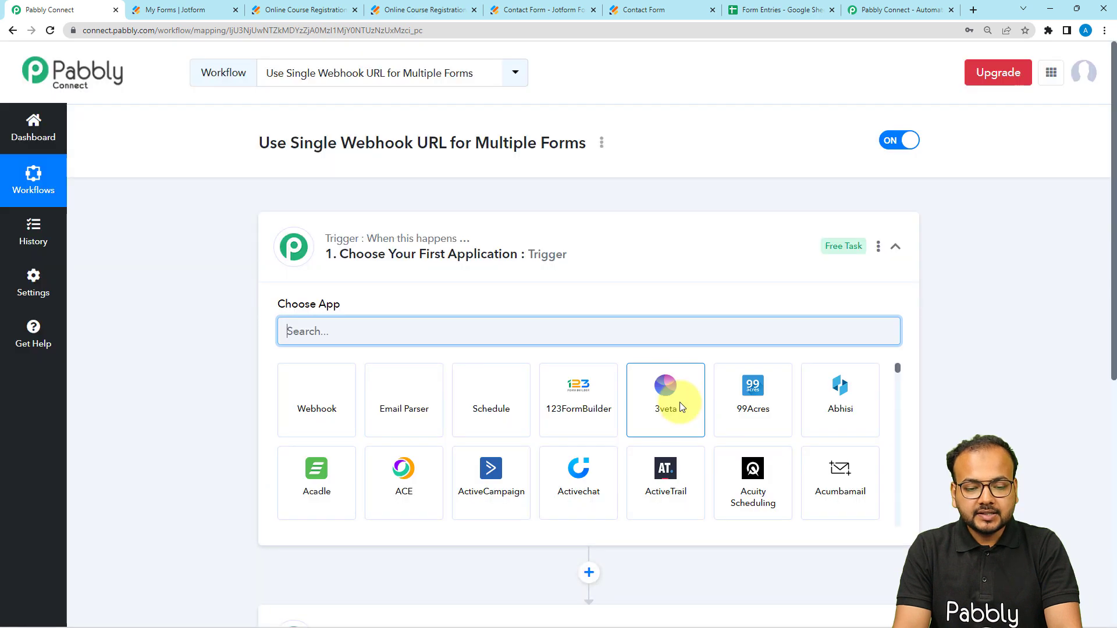
click(643, 249)
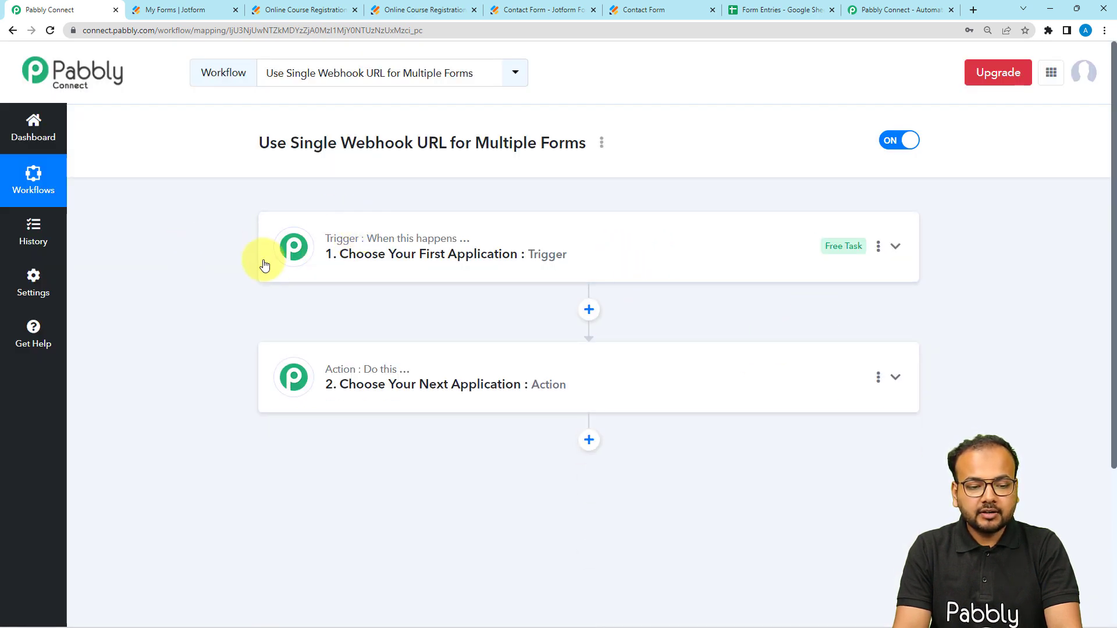
mouse_move(359, 377)
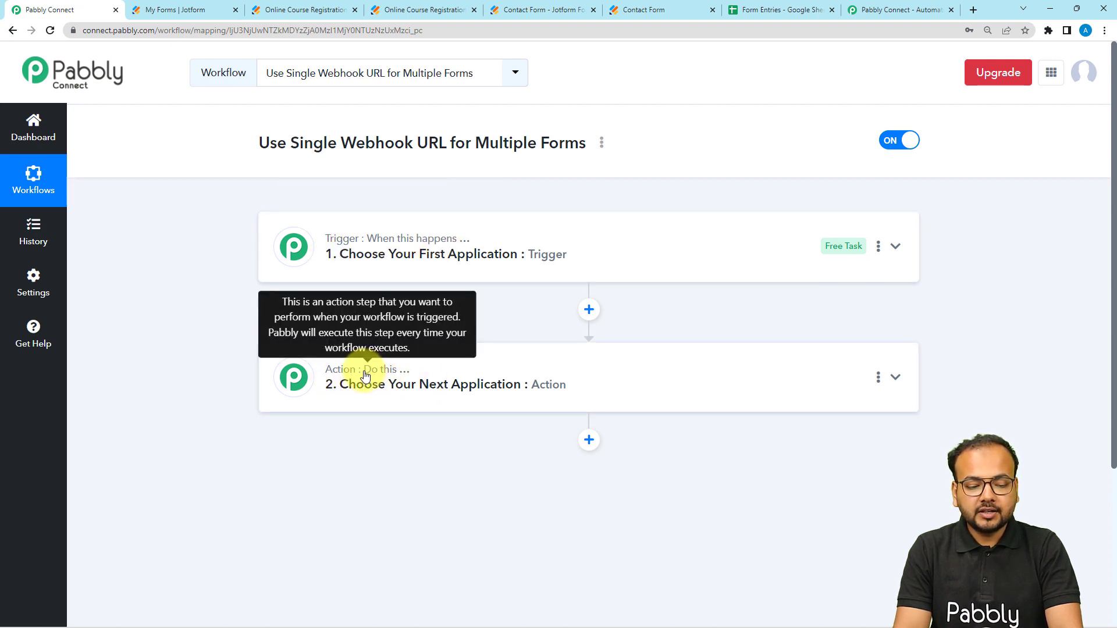
click(407, 270)
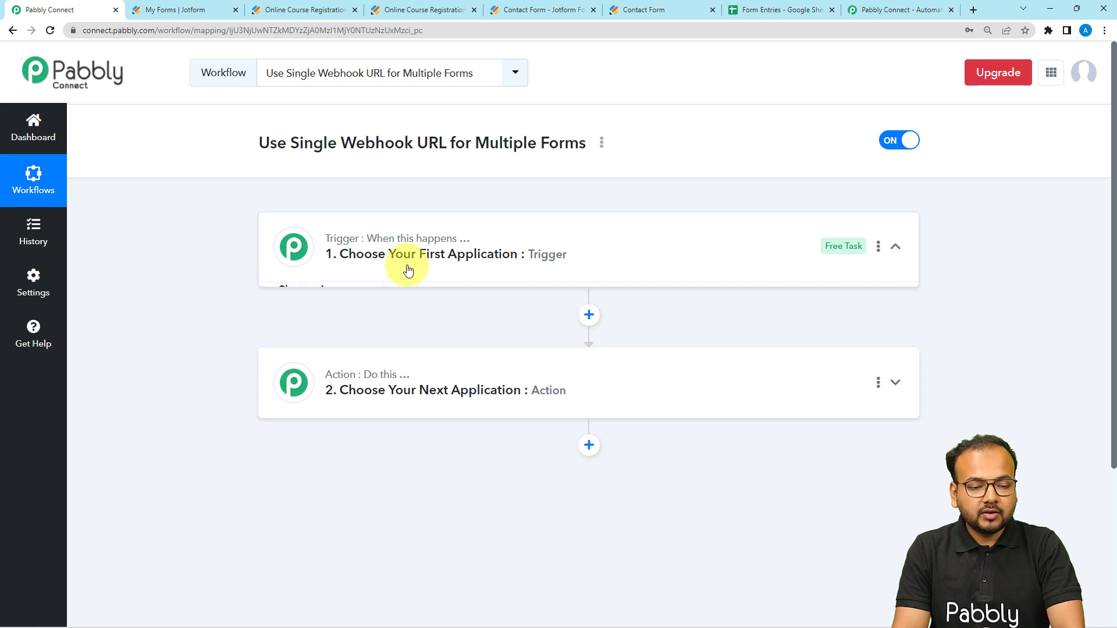
scroll(216, 334, down, 1)
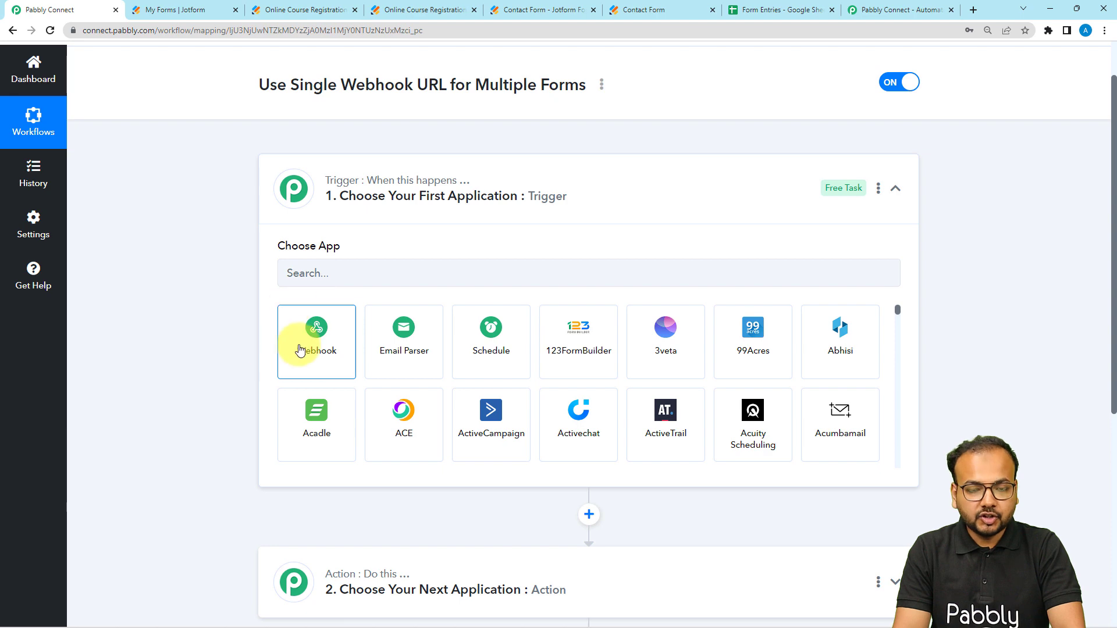
click(295, 369)
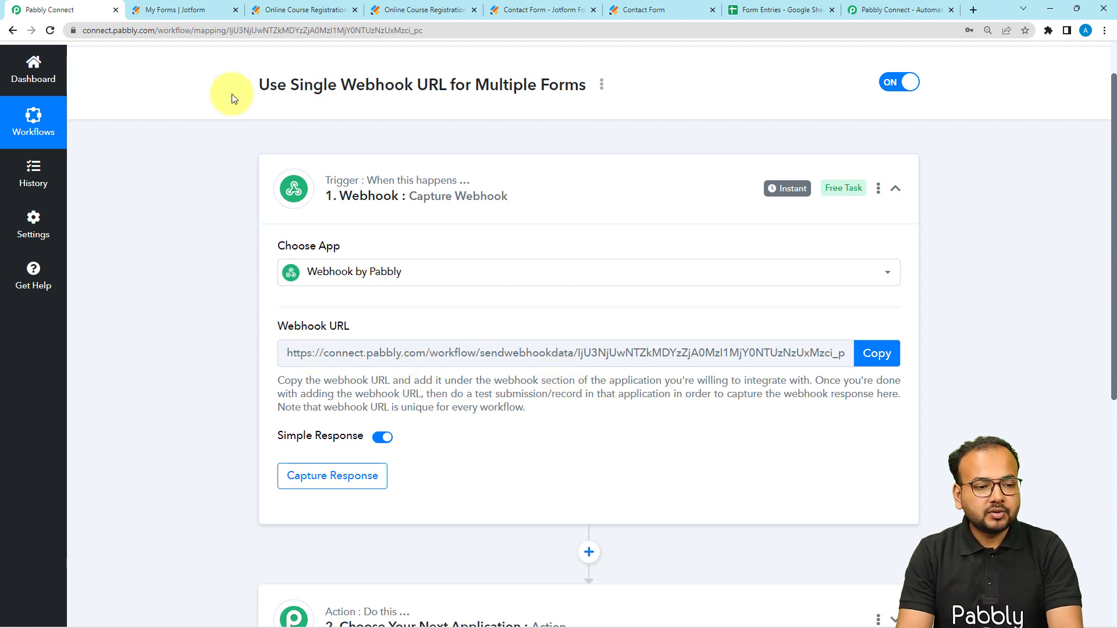
Switch to Jotform and open the WebHooks integration in the Contact Form's settings.
click(197, 11)
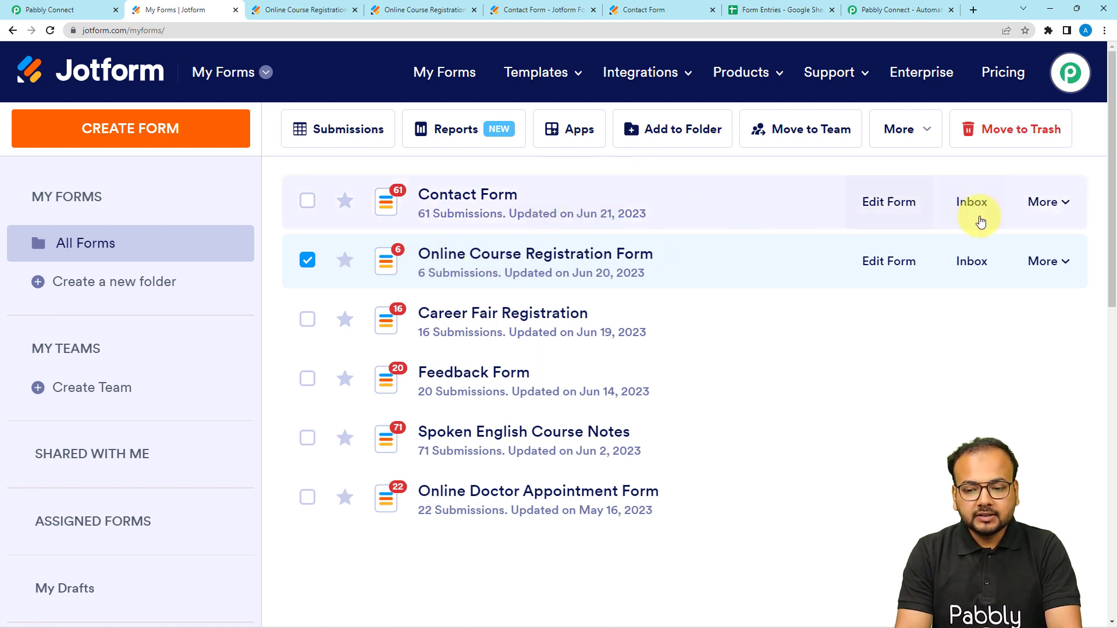
click(1045, 204)
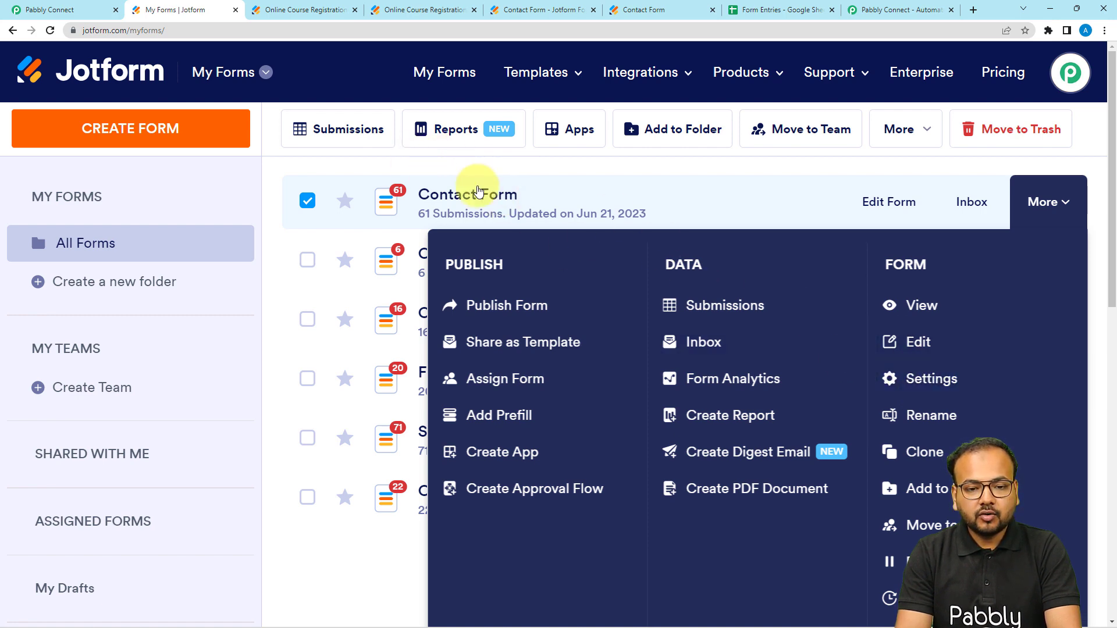
click(564, 9)
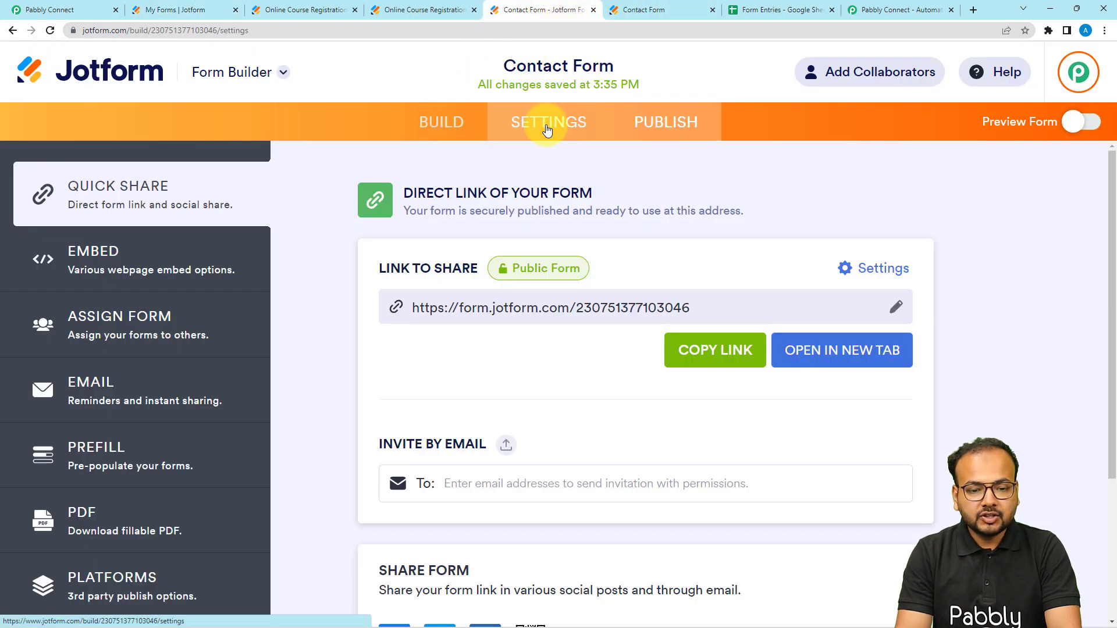
click(547, 122)
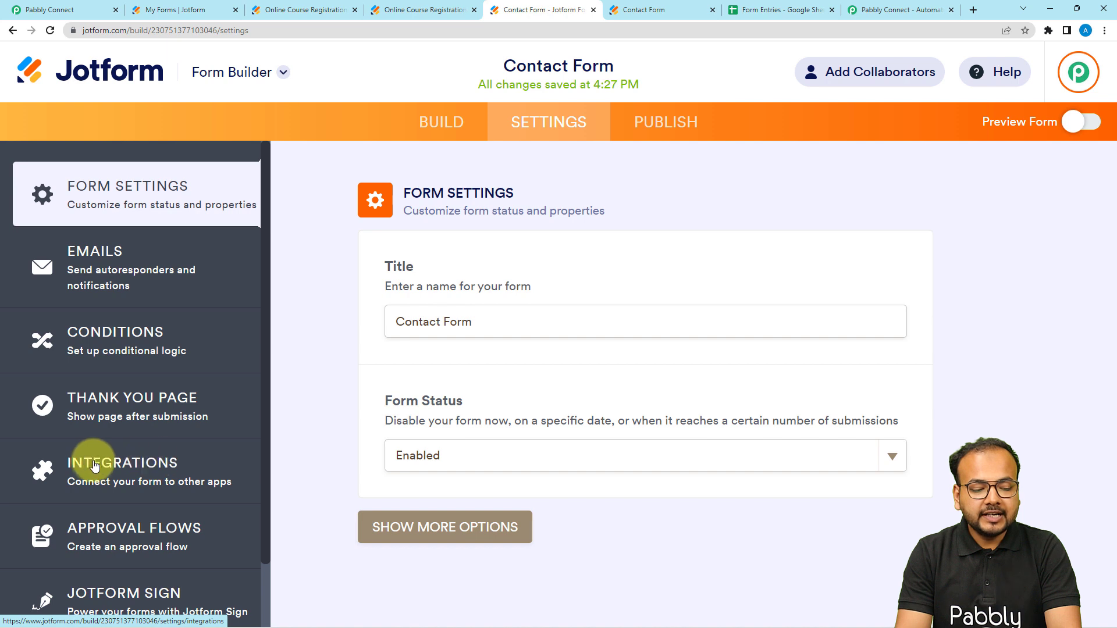
click(149, 482)
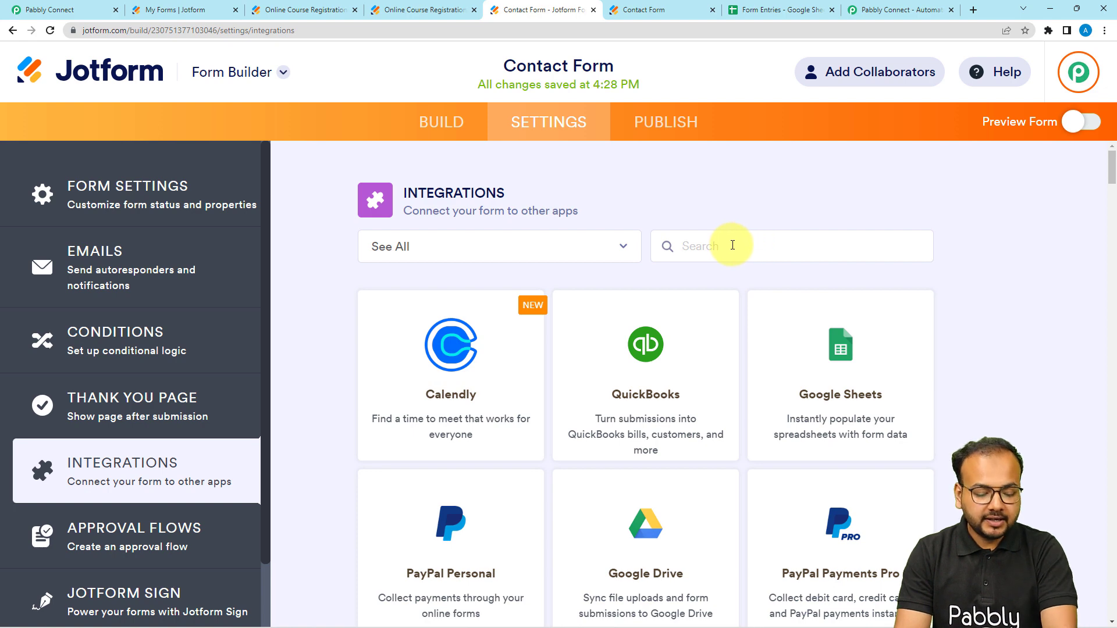
text(we)
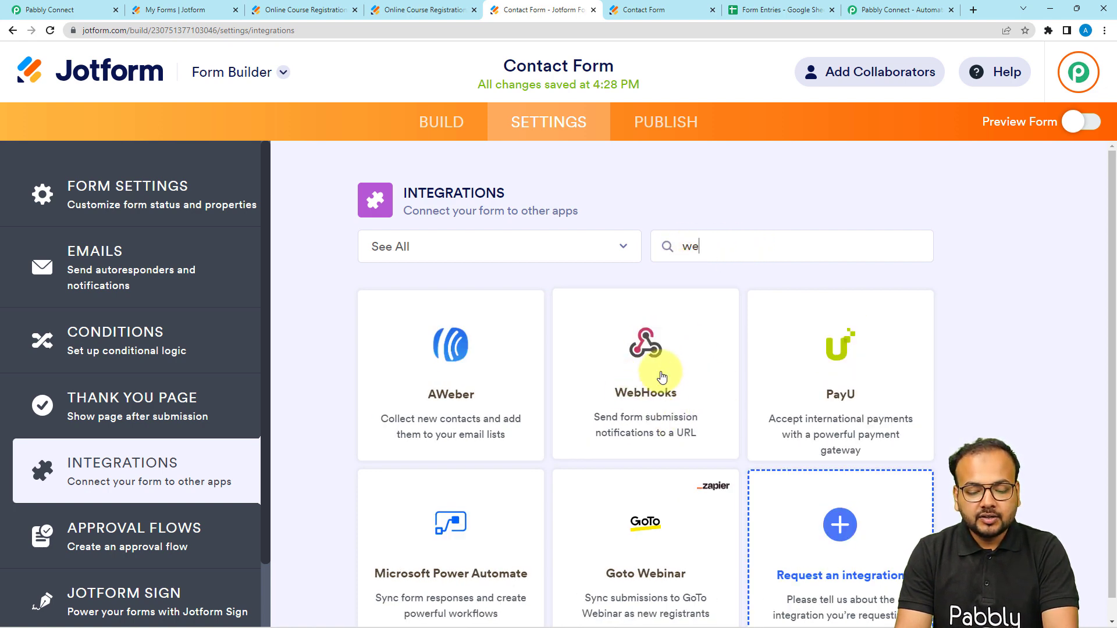
click(642, 418)
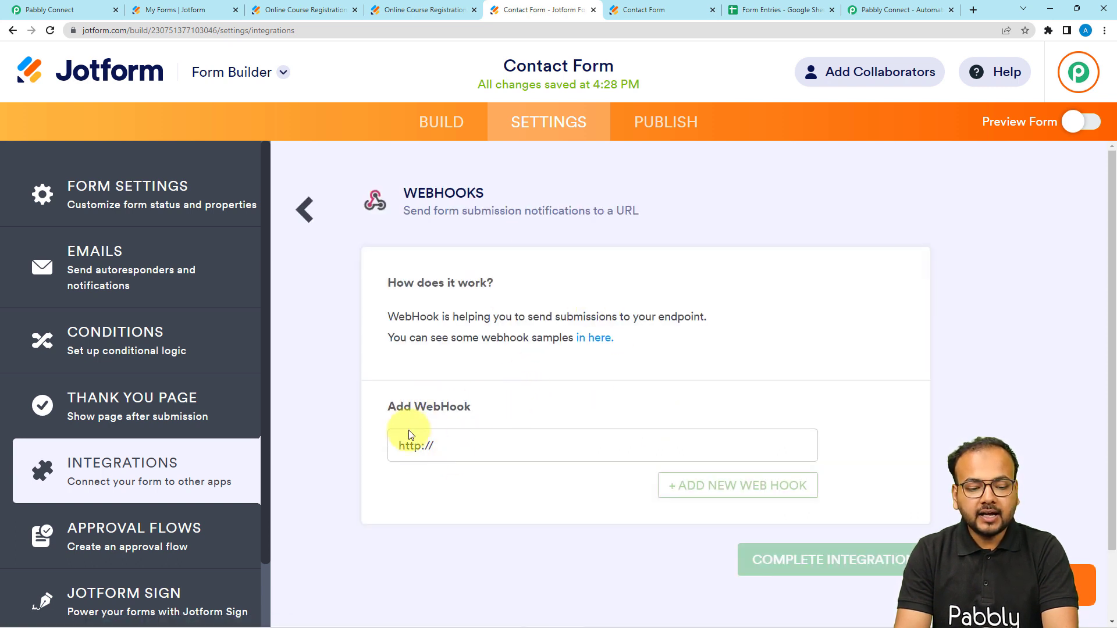
Replace the Contact Form's default webhook address with the webhook URL copied from the Pabbly Connect workflow.
click(482, 444)
key(BackSpace)
key(BackSpace)
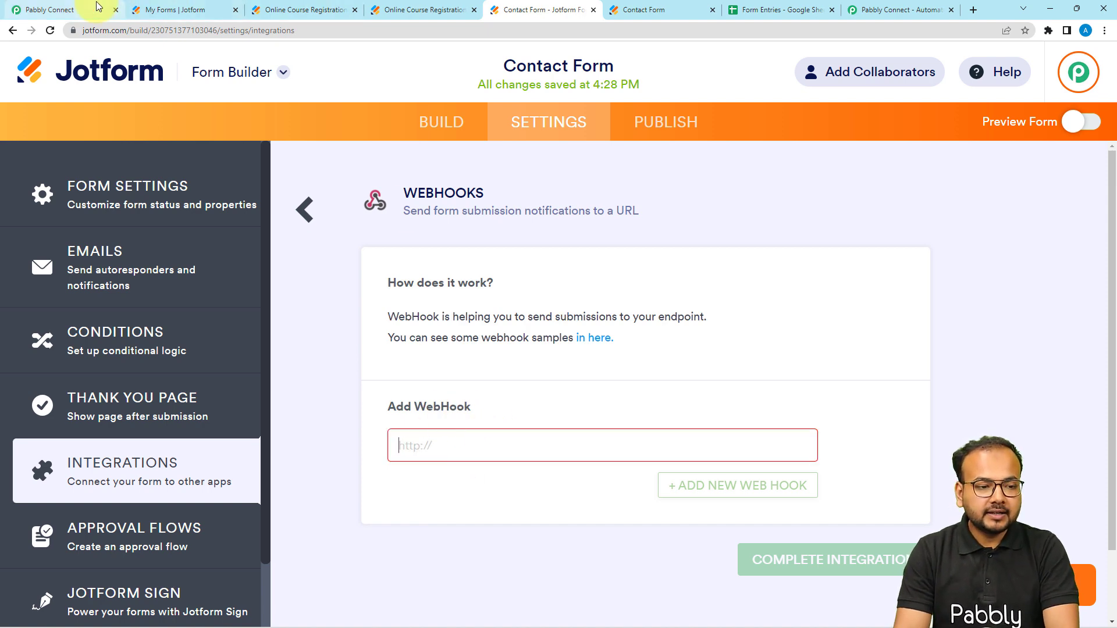
click(61, 9)
click(877, 353)
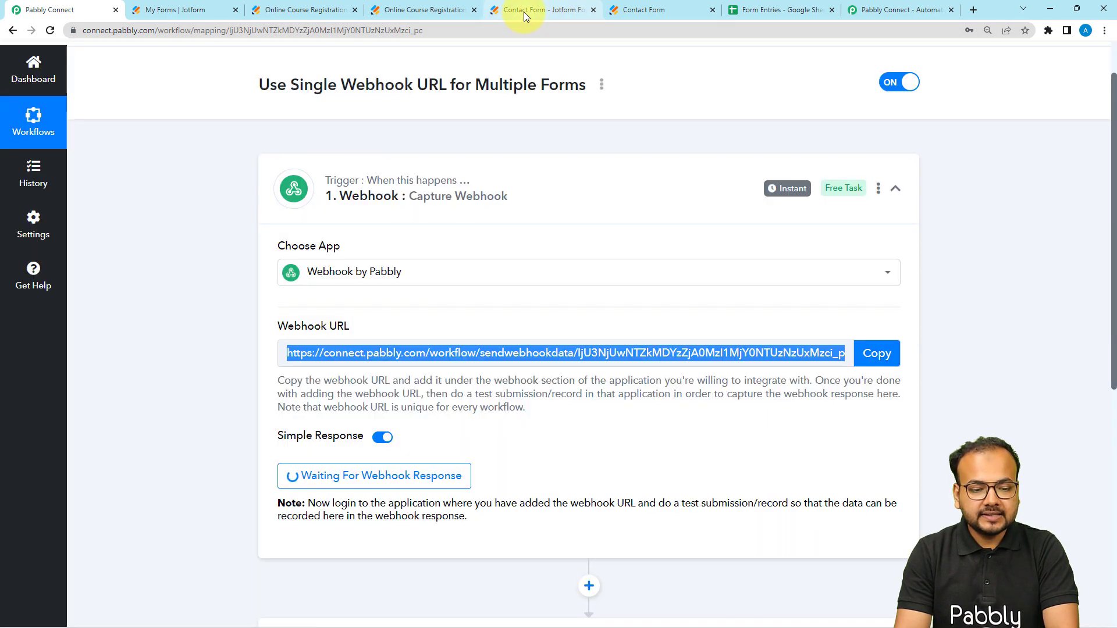
click(523, 12)
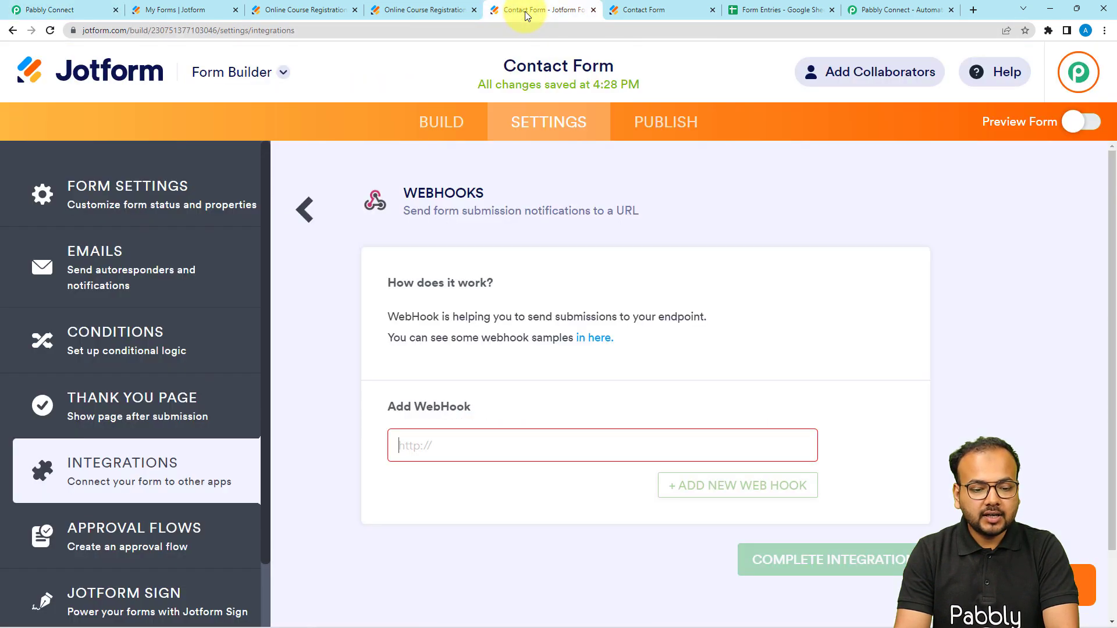
right_click(405, 440)
click(444, 362)
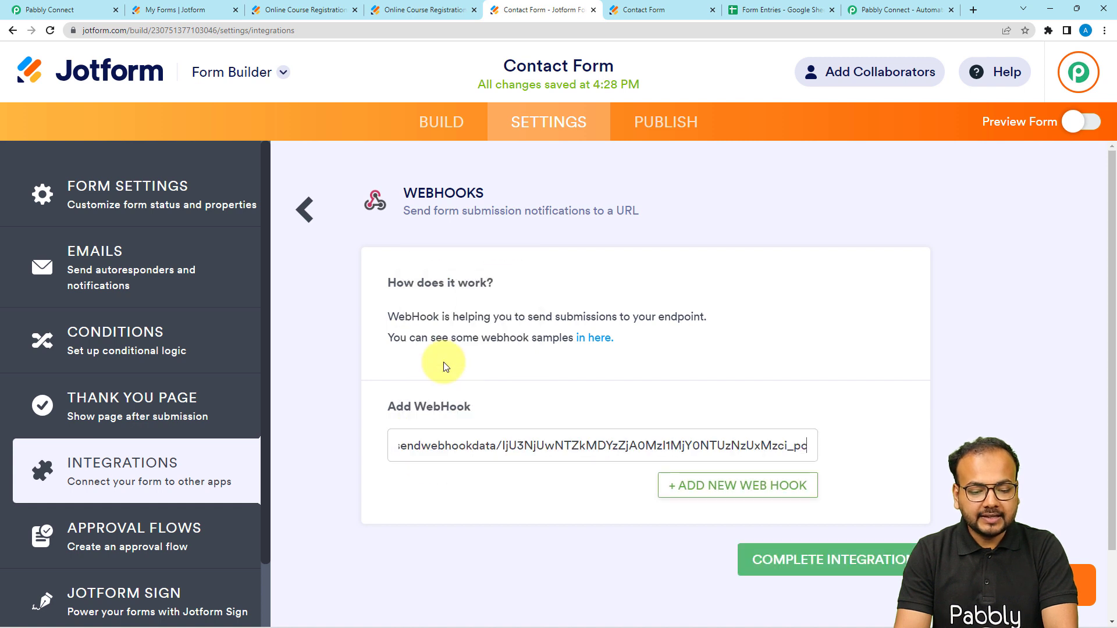
Complete the Contact Form's WebHooks integration and open the form's publishing options.
click(454, 495)
click(774, 567)
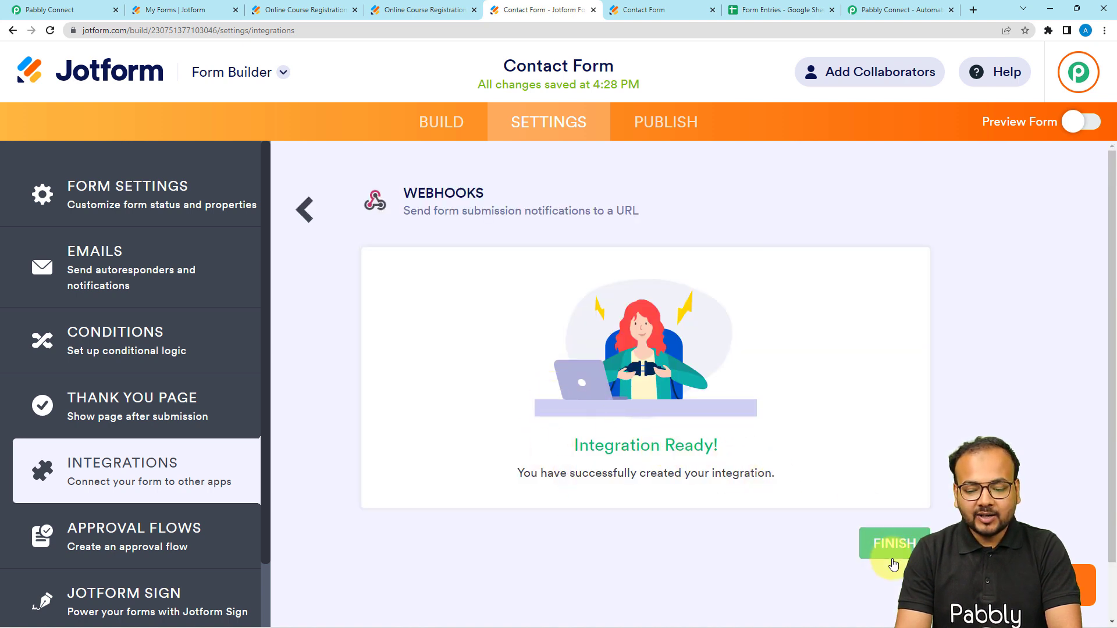
click(878, 542)
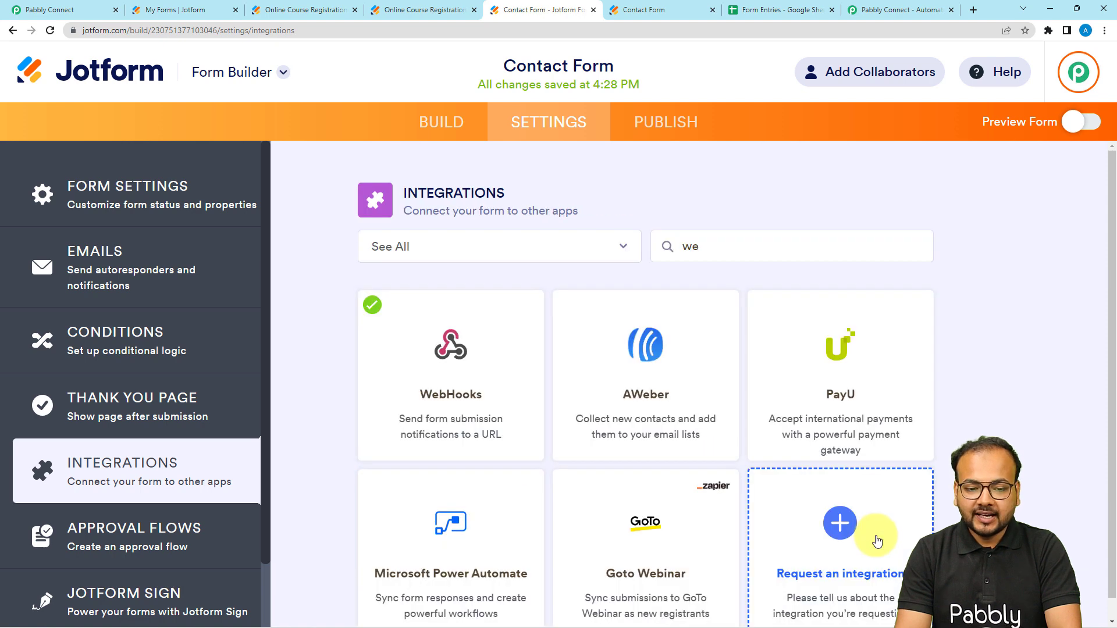
click(685, 135)
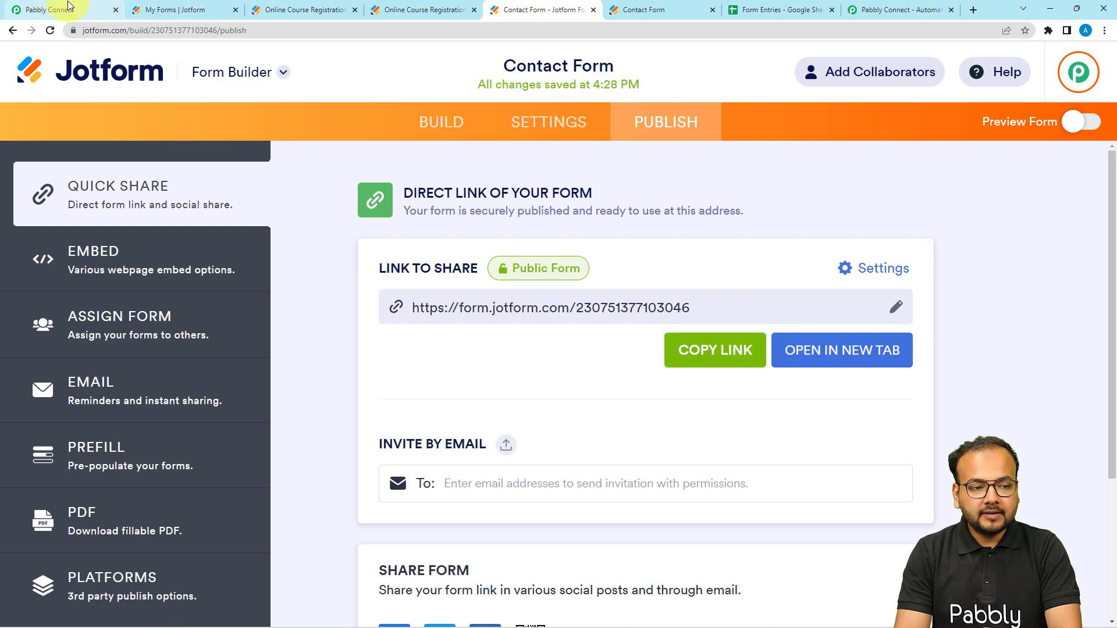
Switch back to the Pabbly Connect workflow and read the trigger's note about making a test submission.
click(51, 10)
scroll(121, 303, down, 2)
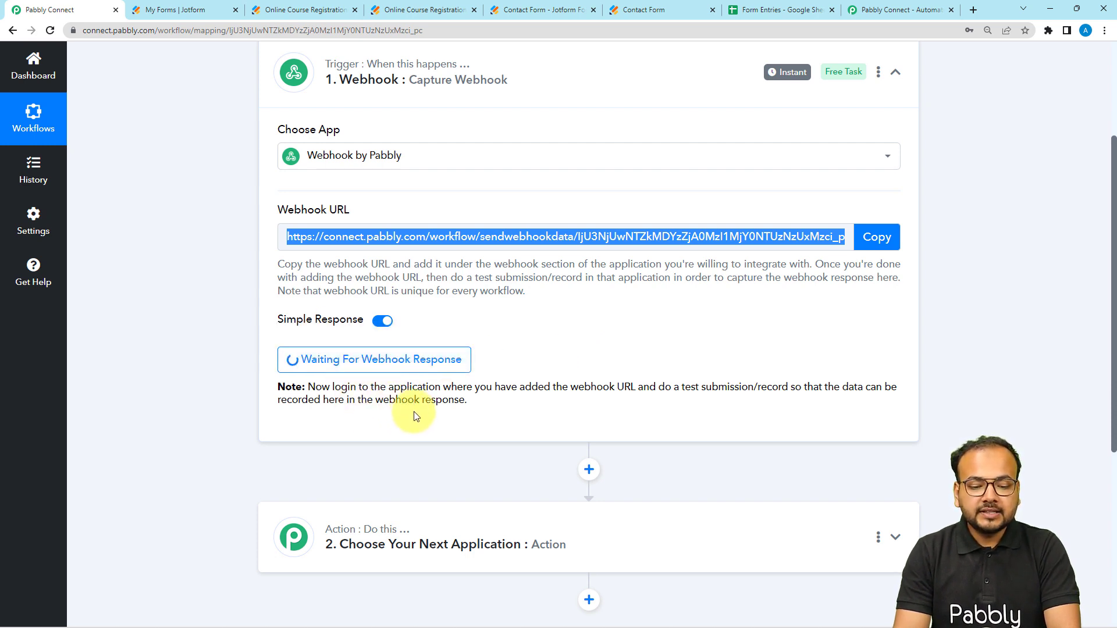
drag(685, 388, 731, 400)
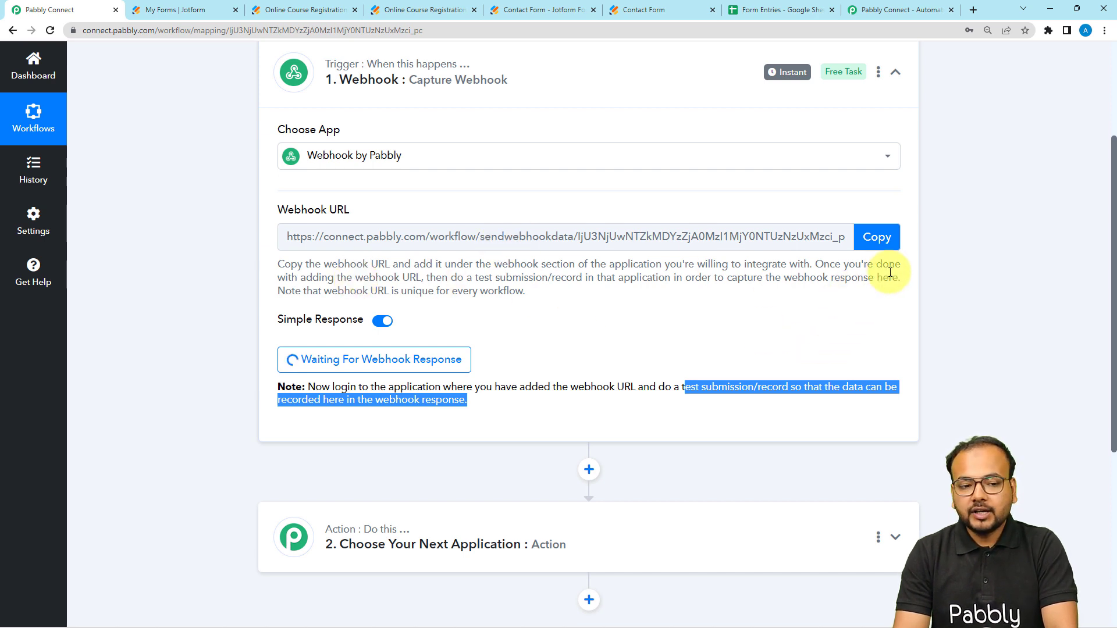
Switch to Jotform and open the WebHooks integration in the Online Course Registration Form's settings.
click(169, 10)
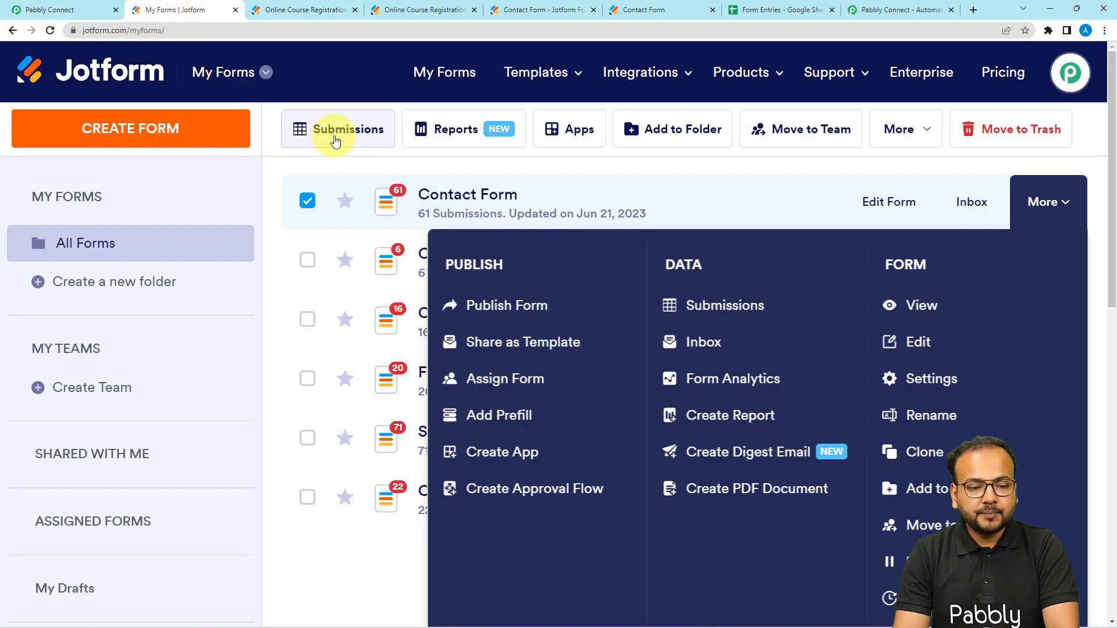
click(322, 154)
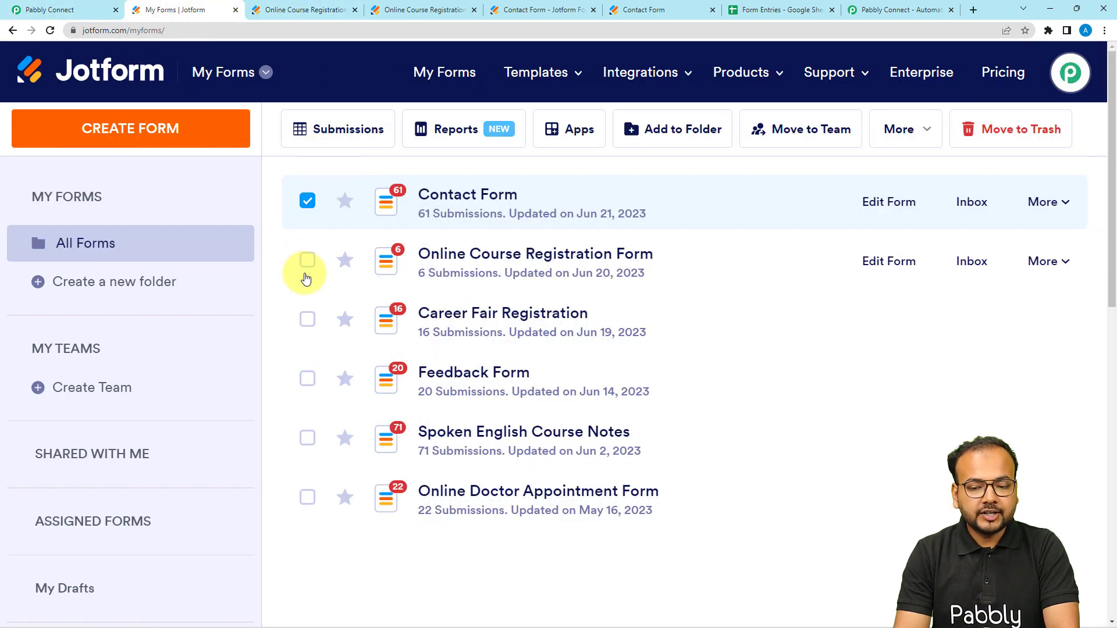
click(1042, 266)
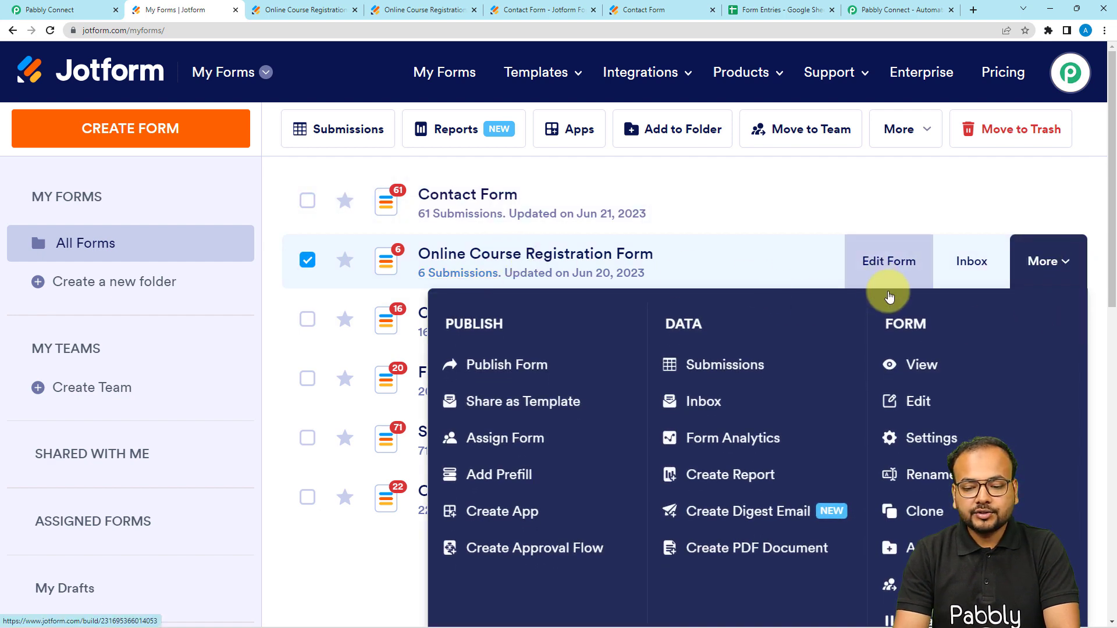
click(903, 439)
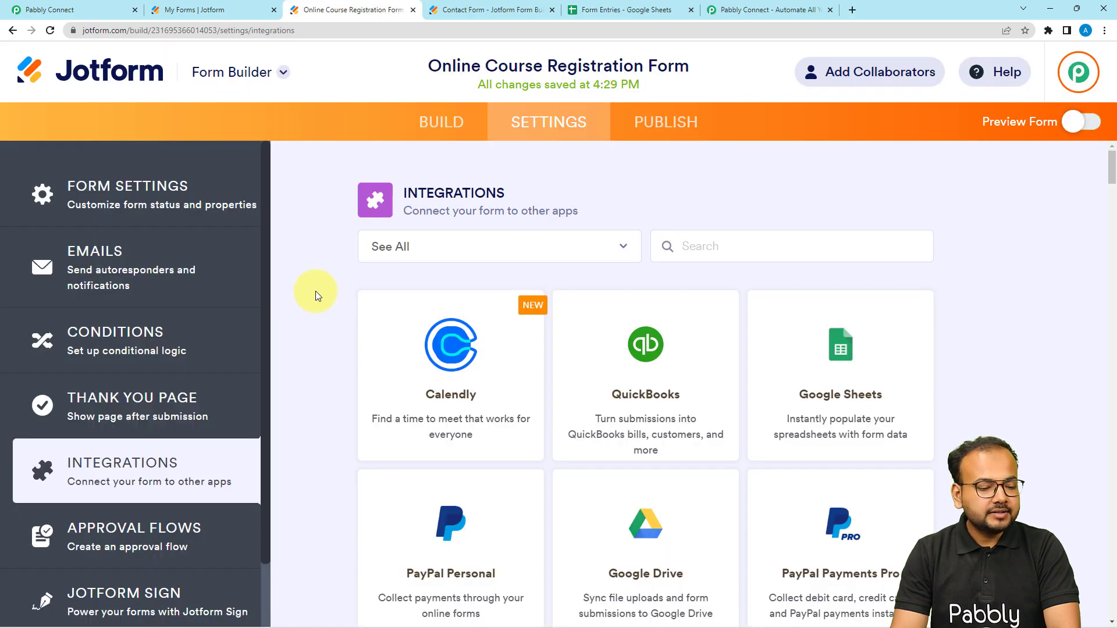
click(801, 242)
text(we)
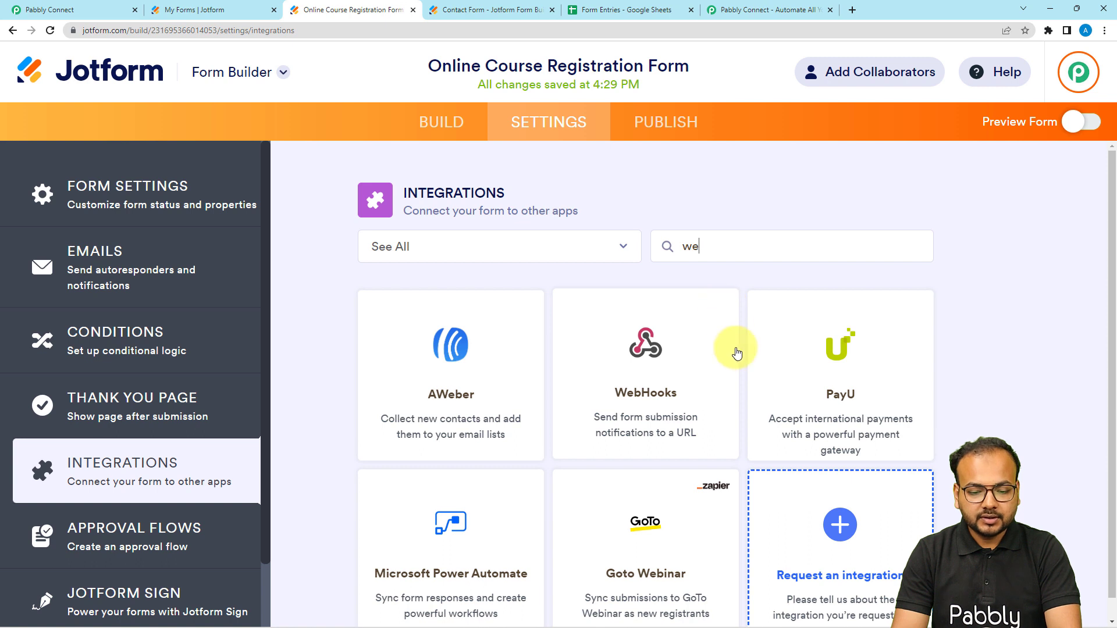
click(669, 374)
Replace the Online Course Registration Form's default webhook address with the same copied Pabbly Connect webhook URL.
drag(474, 438, 419, 429)
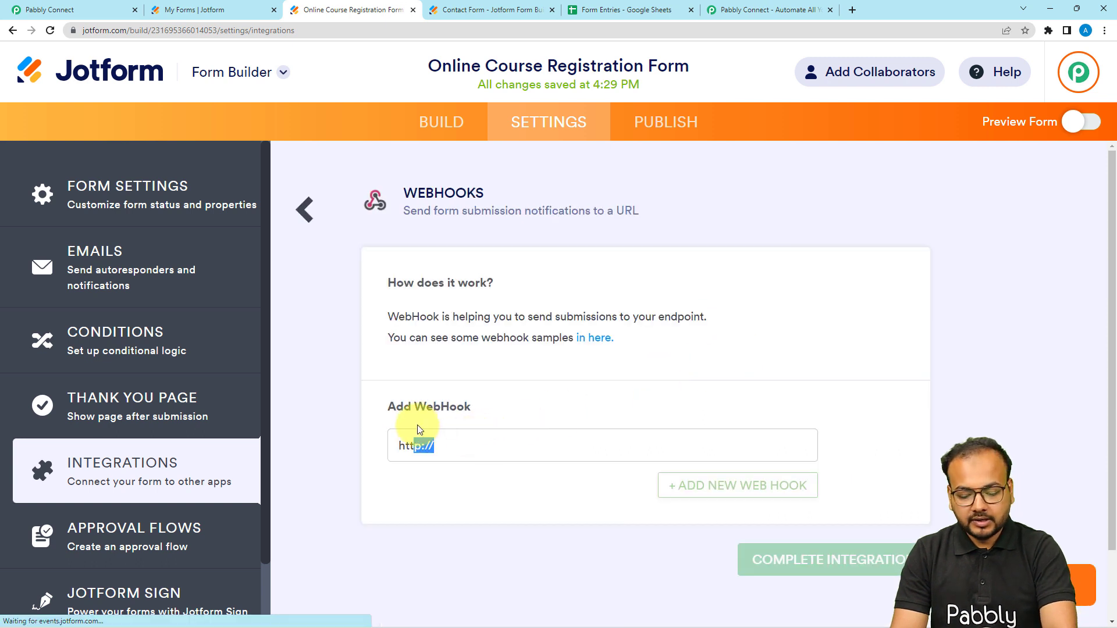
key(BackSpace)
key(BackSpace)
key(BackSpace)
key(BackSpace)
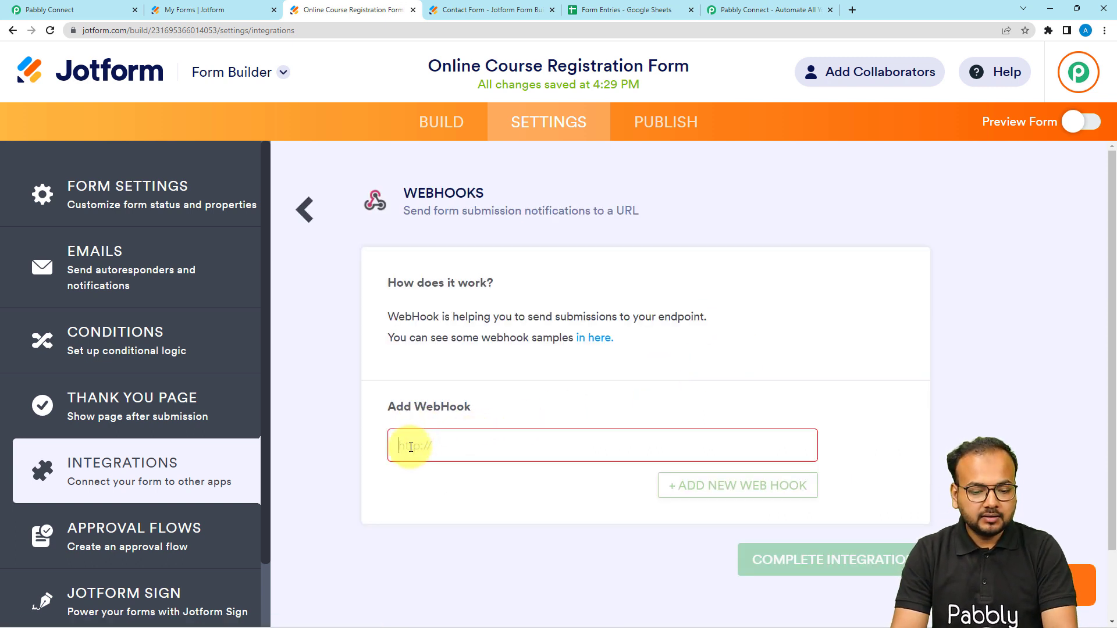
right_click(411, 448)
click(432, 368)
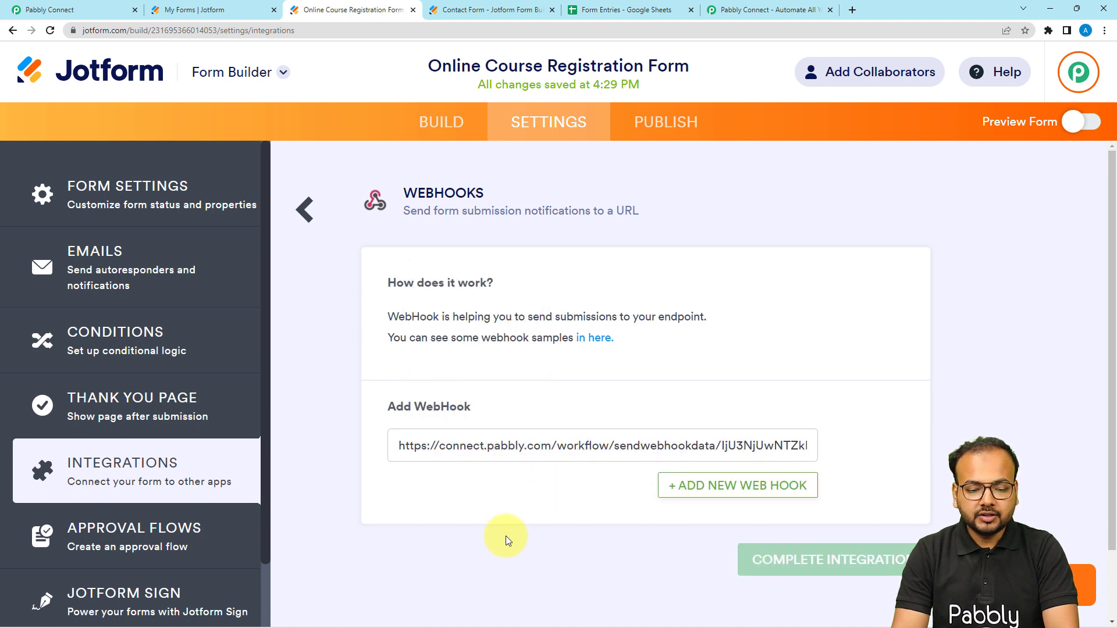
Complete the Online Course Registration Form's WebHooks integration and open the form's publishing options.
key(Return)
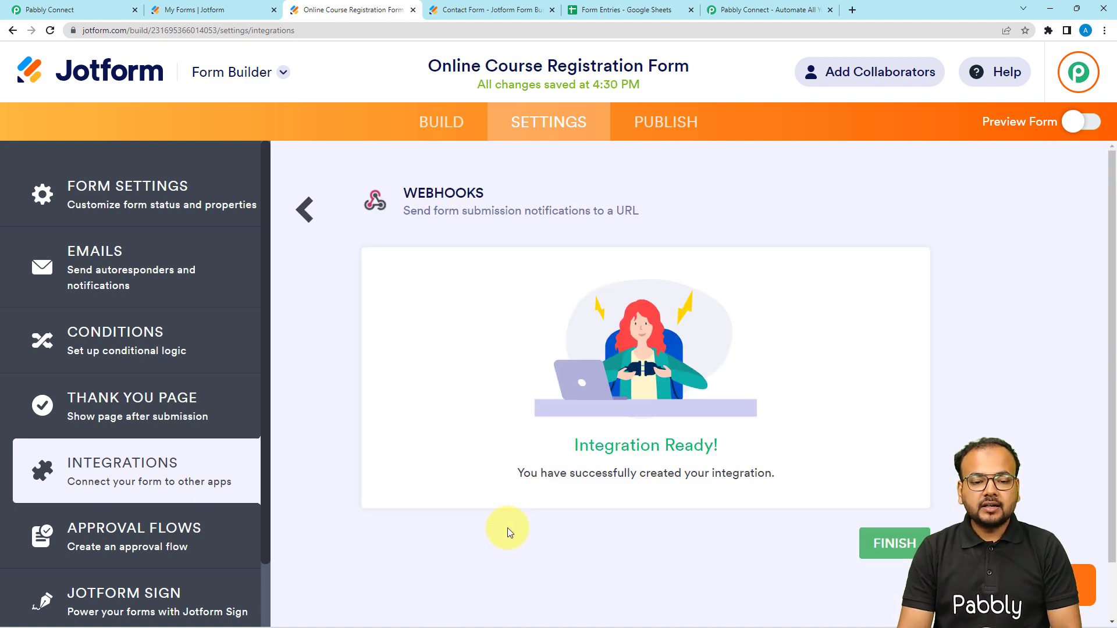
click(873, 542)
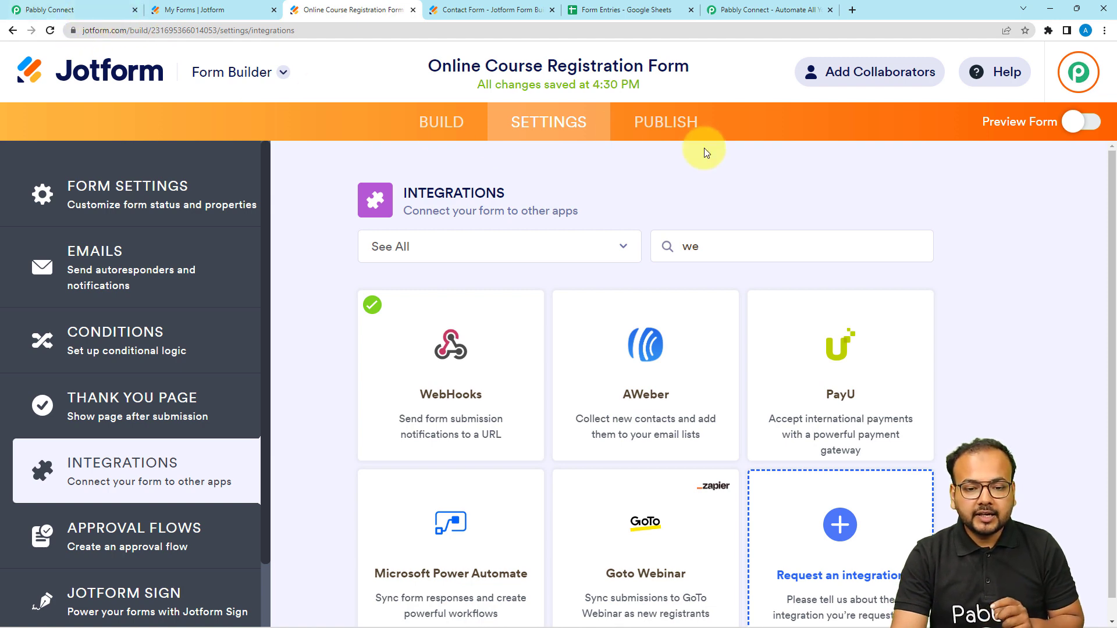
click(679, 133)
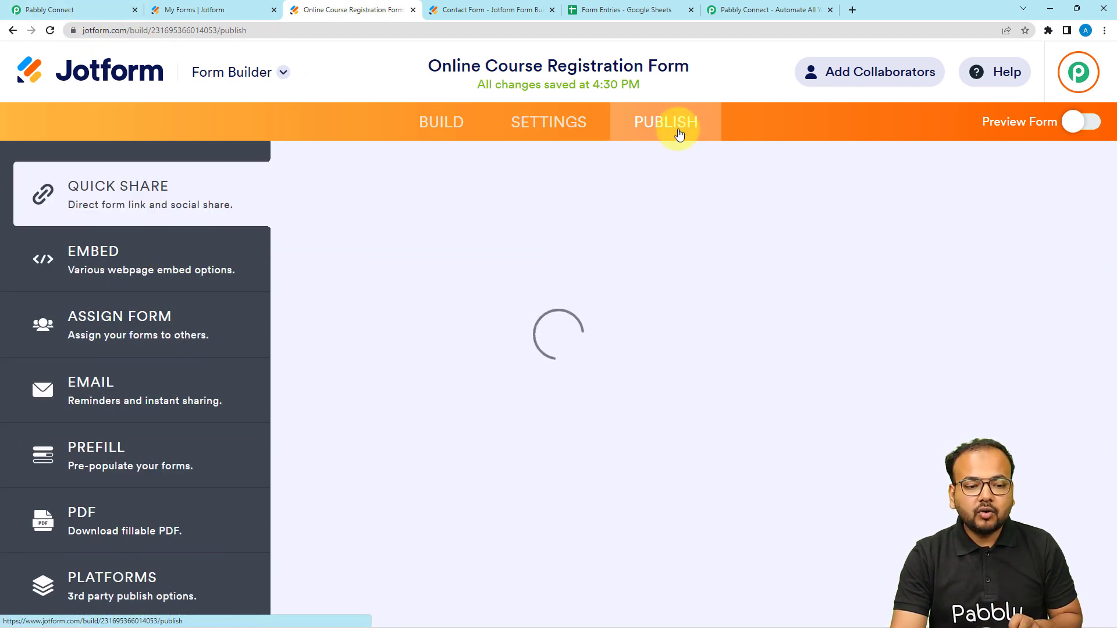
Return to the Pabbly Connect workflow and review the webhook trigger's test submission instructions.
click(88, 7)
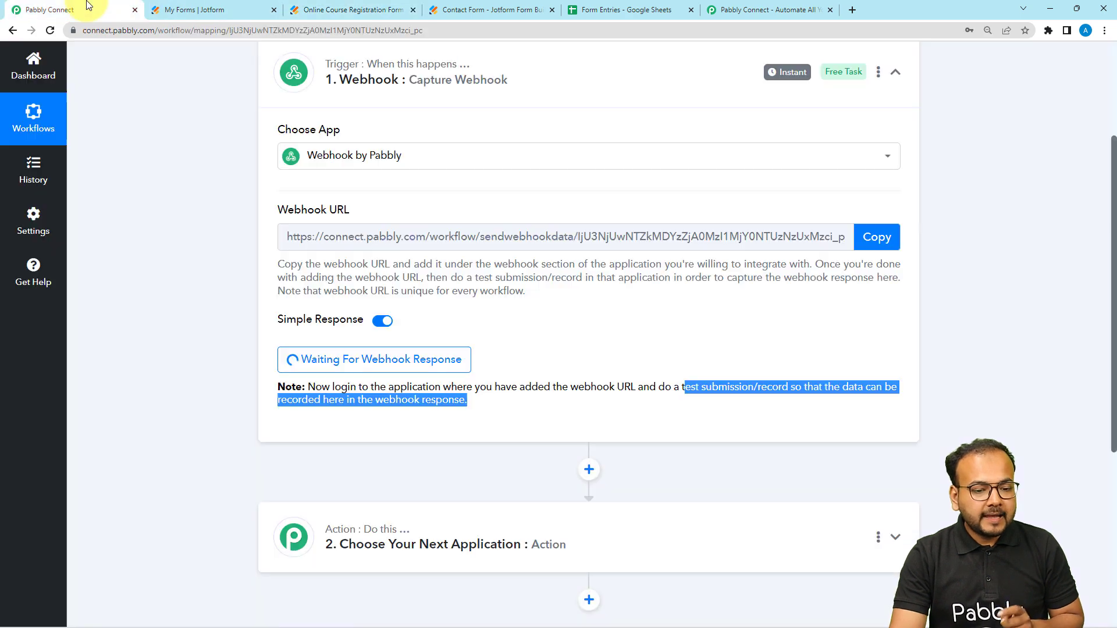
click(367, 412)
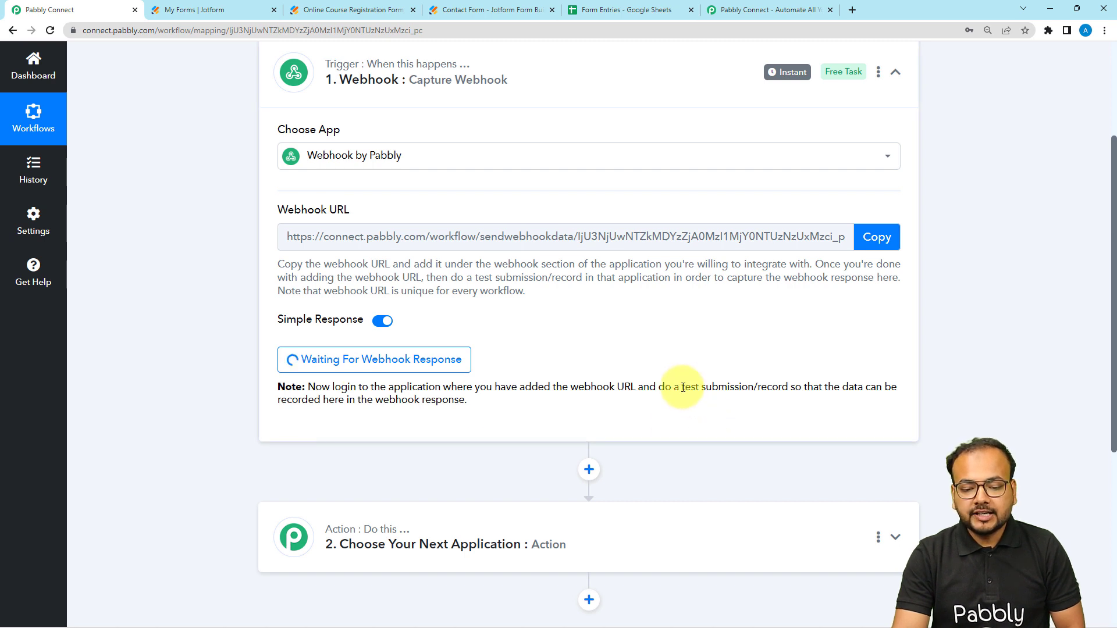
Switch to Jotform's Contact Form publishing page and open the live form in a new browser tab for a test submission.
drag(682, 387, 755, 382)
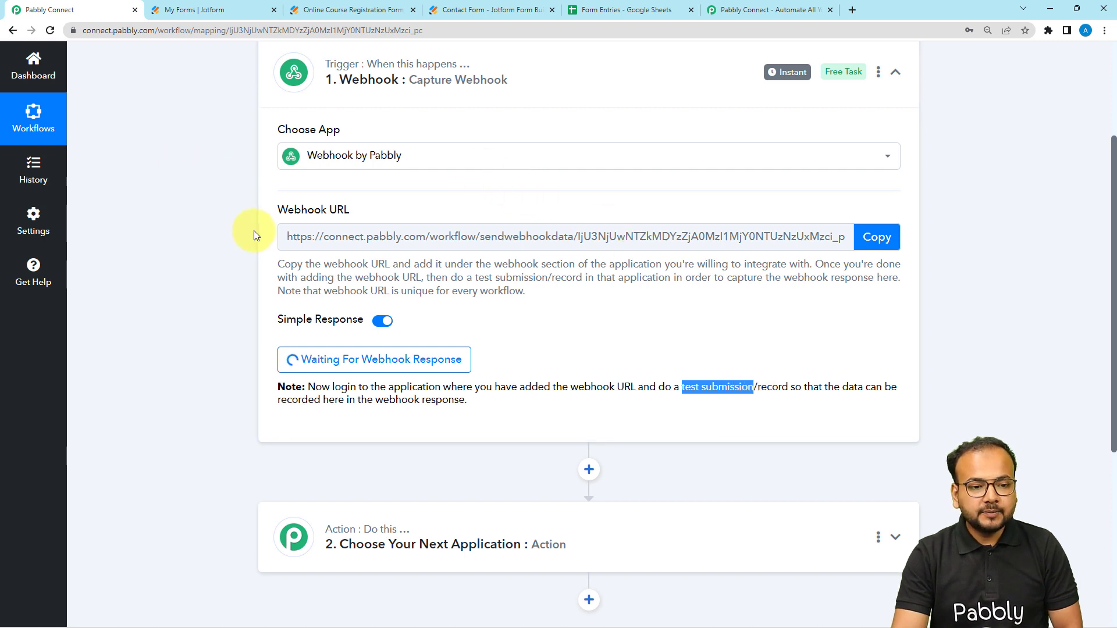
click(462, 16)
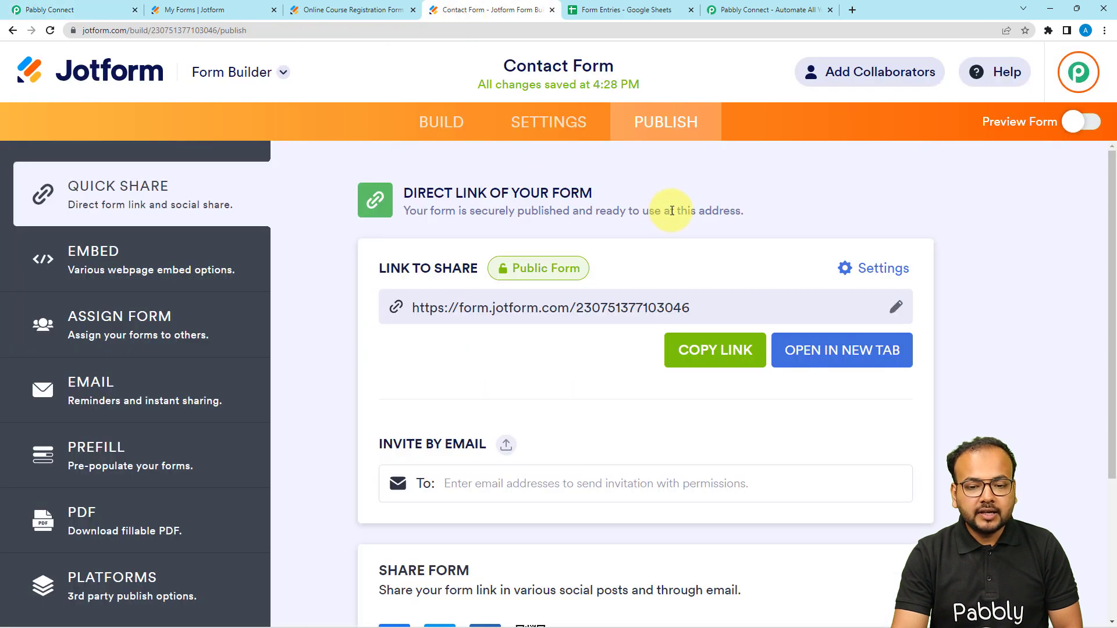
click(806, 352)
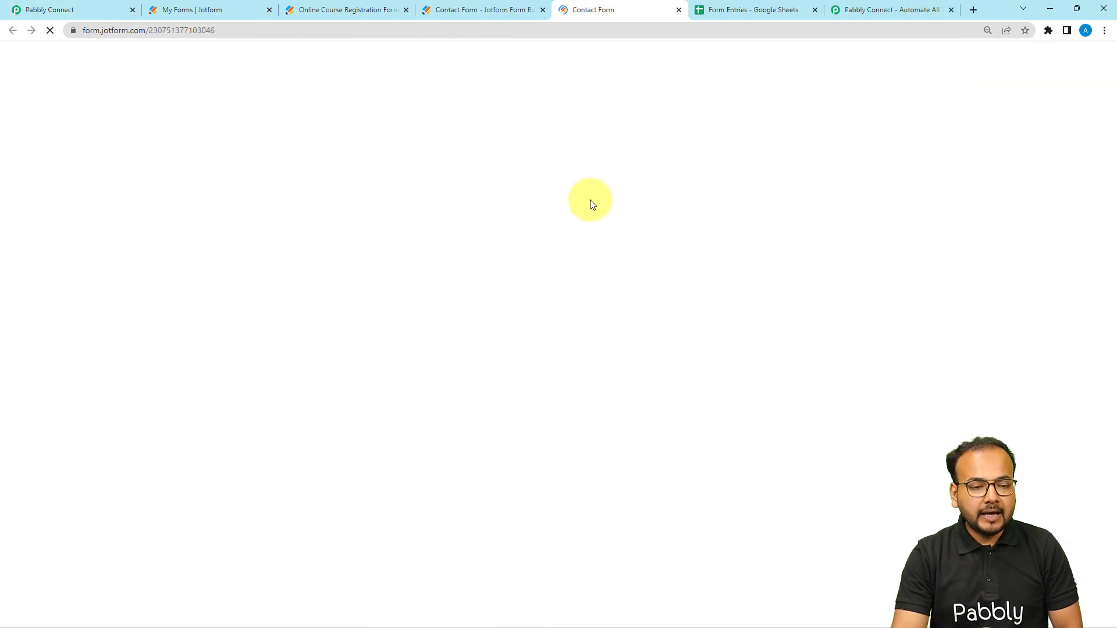
scroll(448, 374, down, 1)
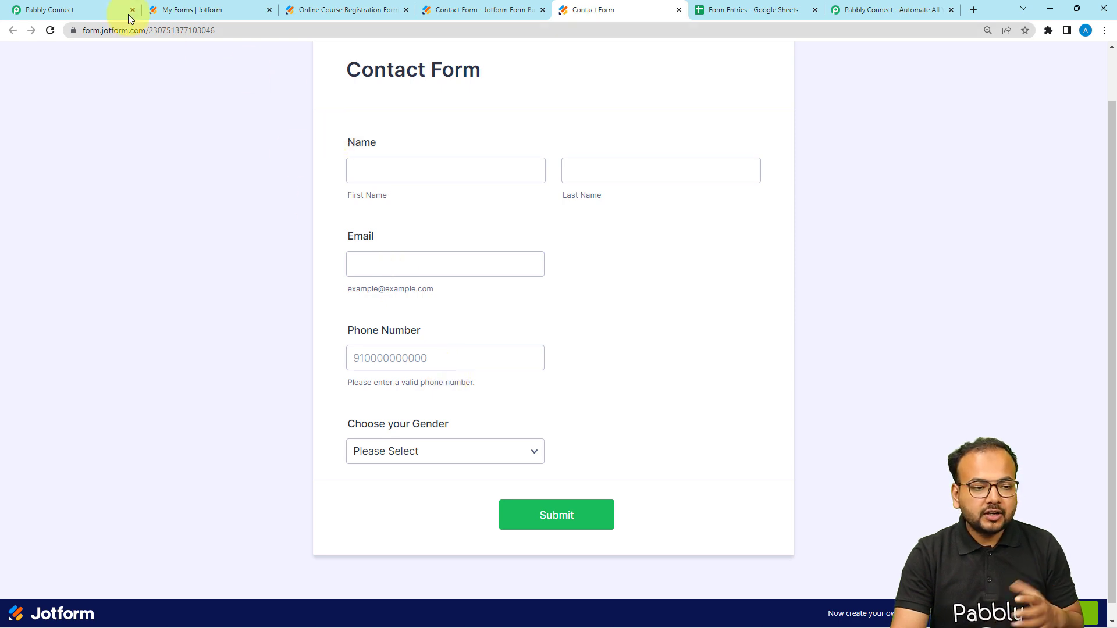
click(90, 10)
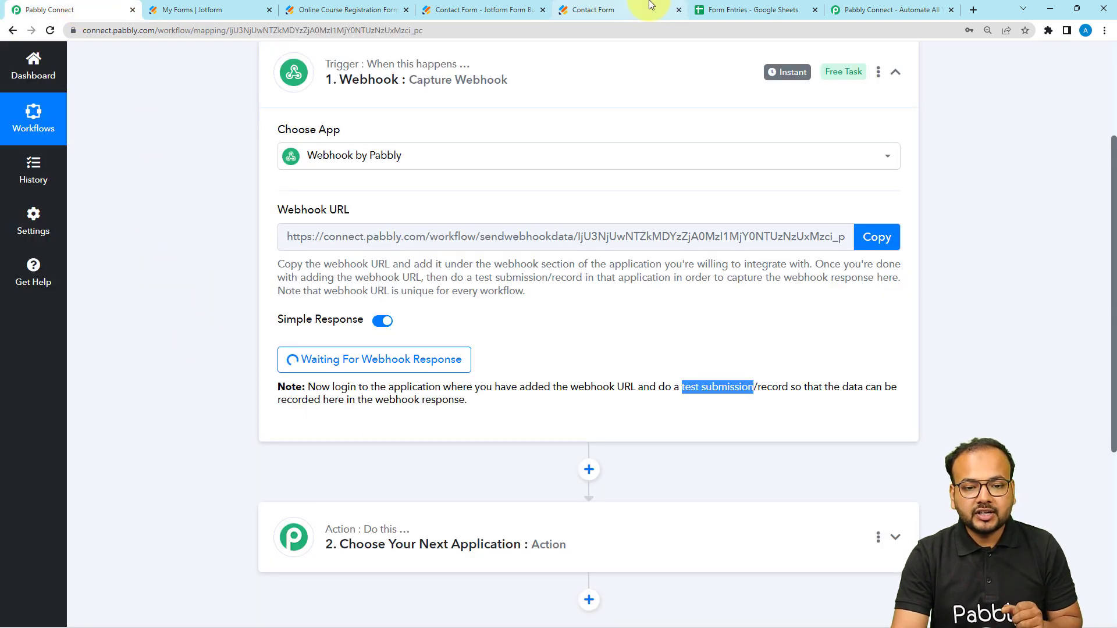
click(593, 10)
Fill in the Contact Form with first name "Test", last name "Name" and a test email address.
click(459, 171)
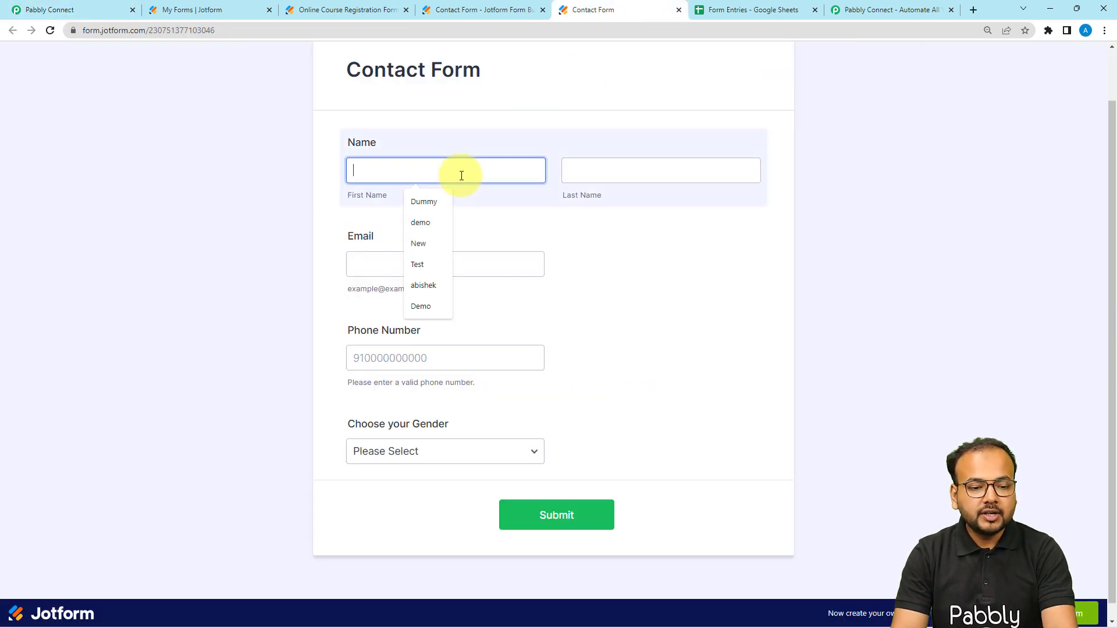
click(417, 263)
click(643, 164)
click(633, 244)
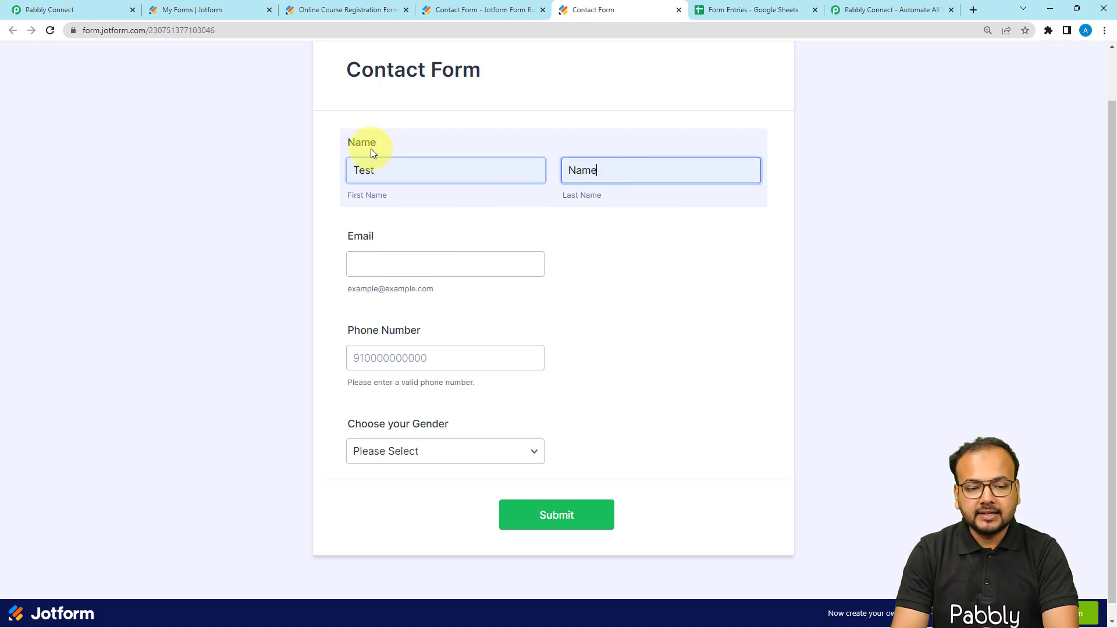
click(470, 270)
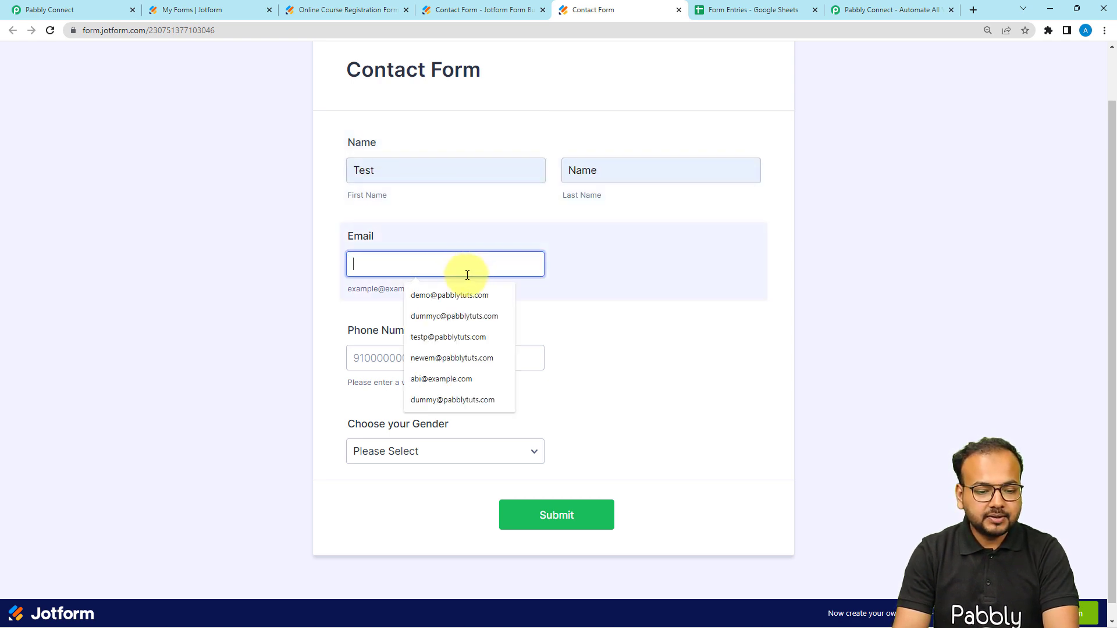
click(437, 336)
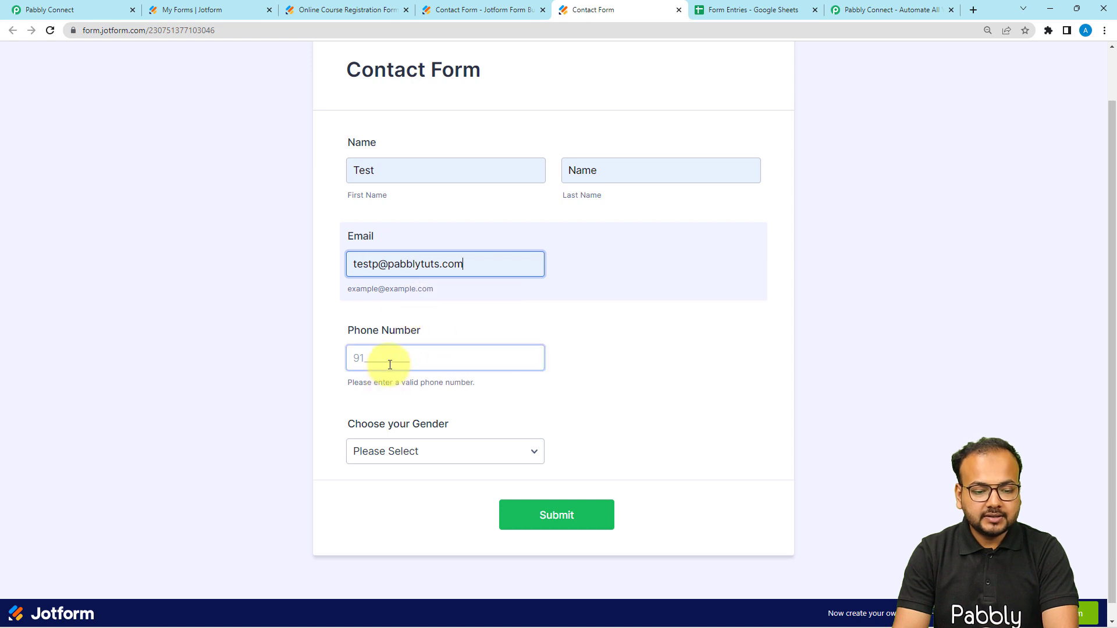
text(91)
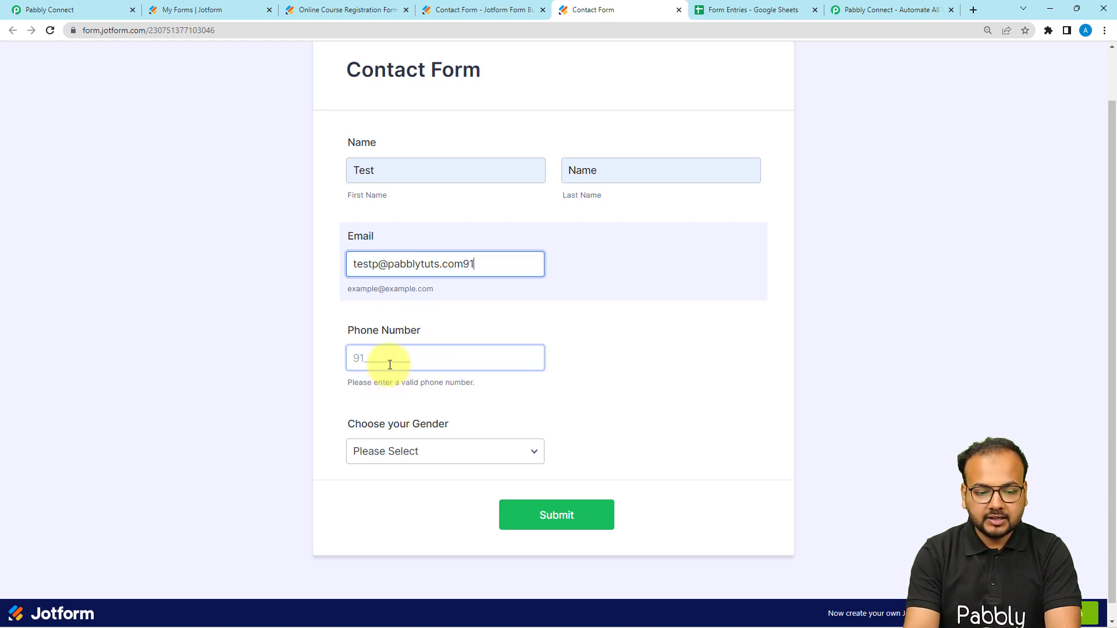
key(BackSpace)
key(BackSpace)
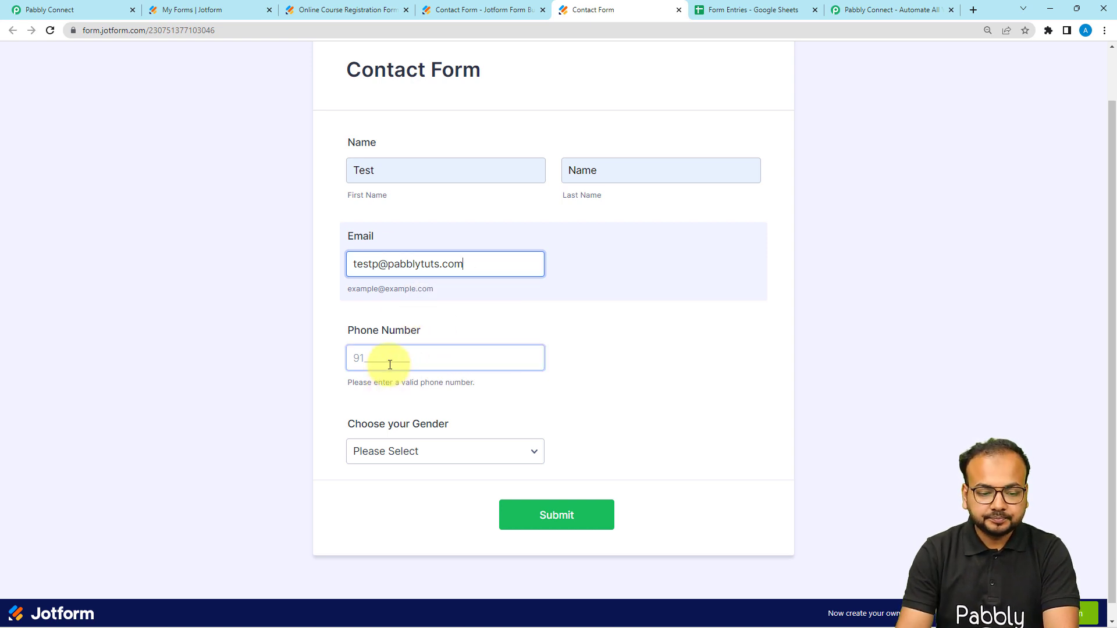
Complete the Contact Form with a test phone number and Female as the gender, and submit it.
click(390, 365)
text(2)
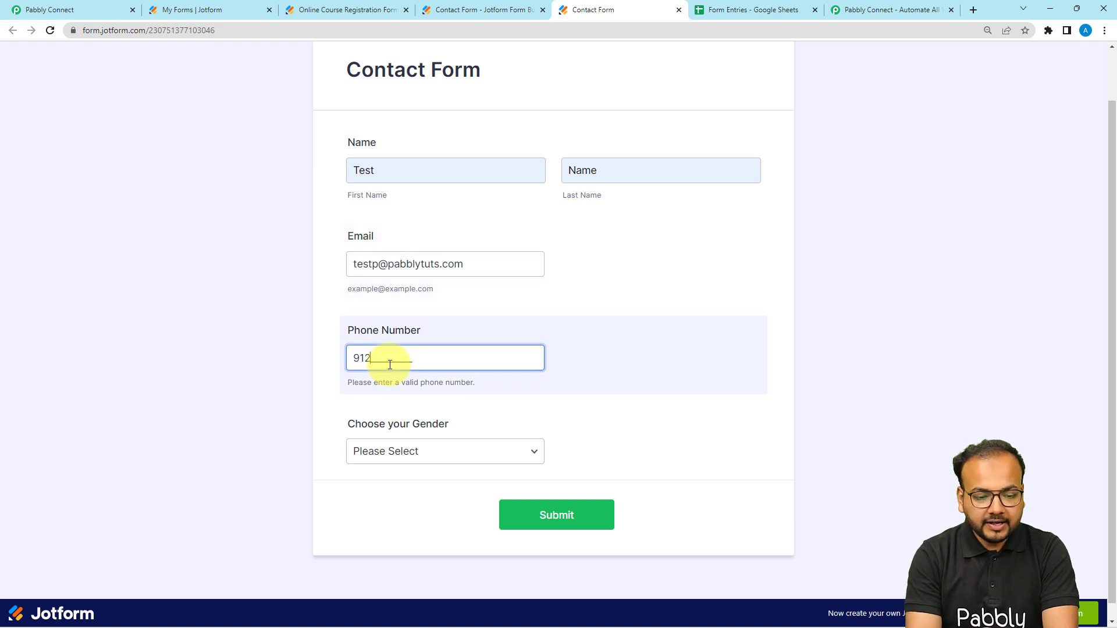
text(600000000)
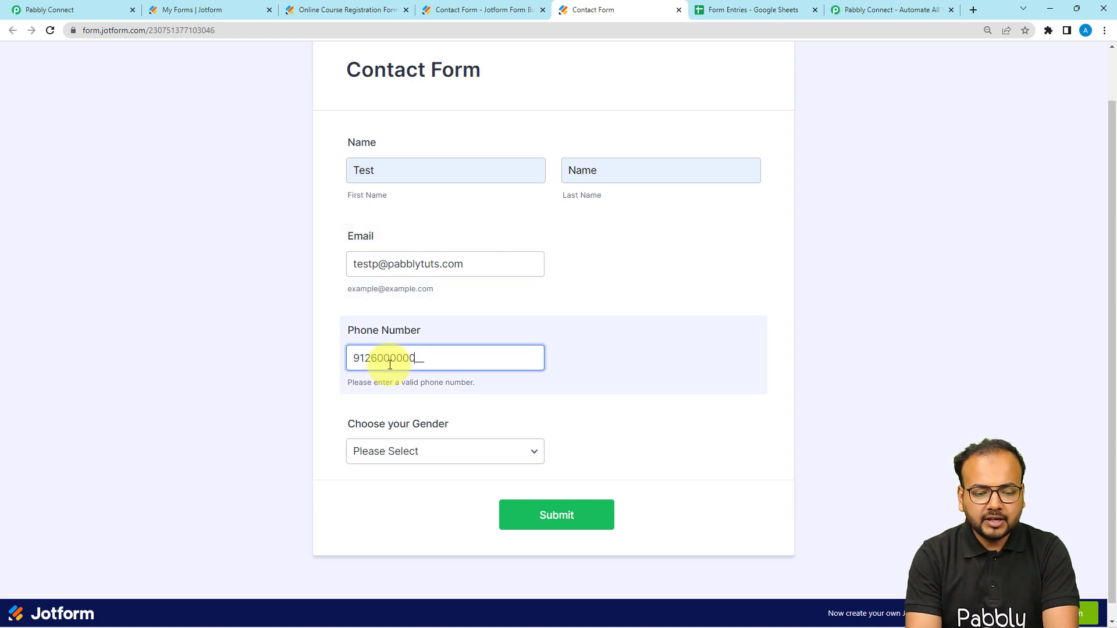
click(396, 450)
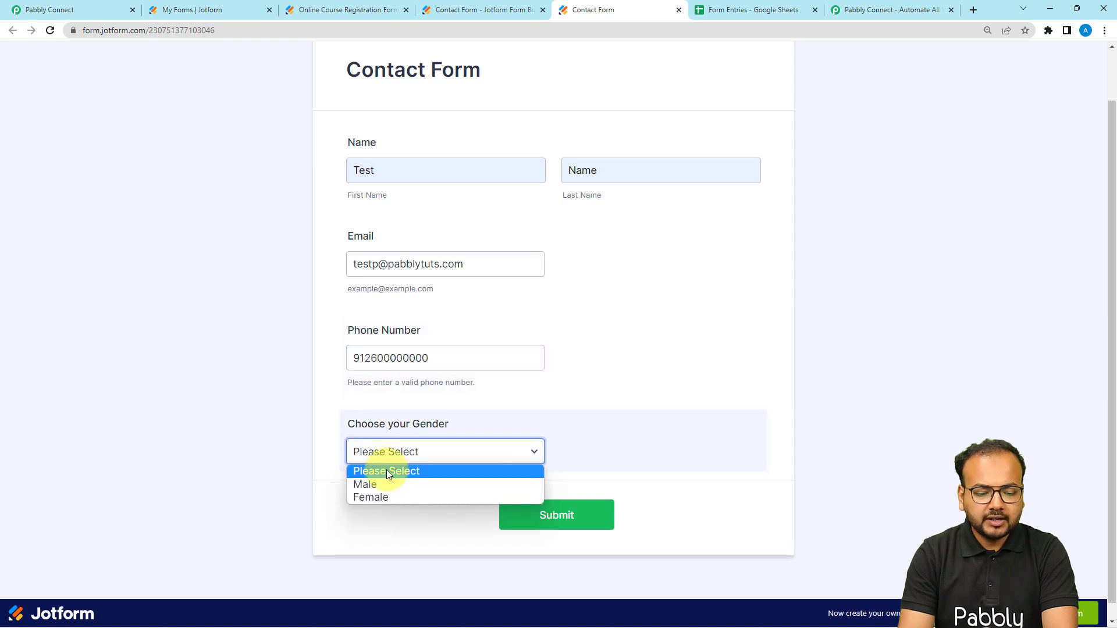
click(372, 499)
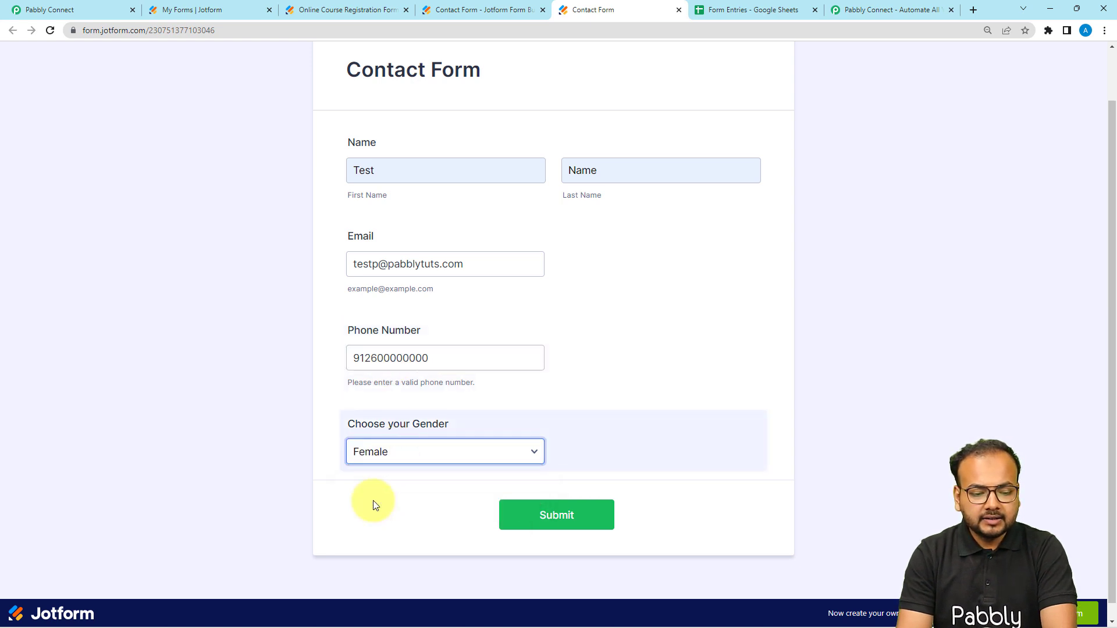
click(542, 526)
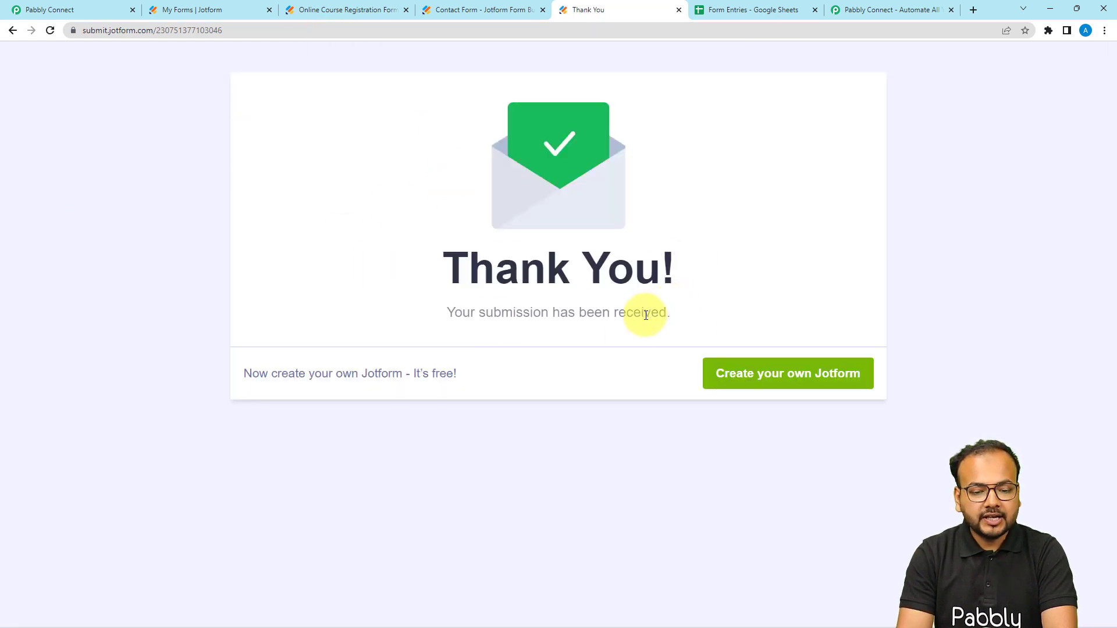
Return to Pabbly Connect and examine the captured webhook response, including the form title, name, email, phone and gender fields.
click(112, 15)
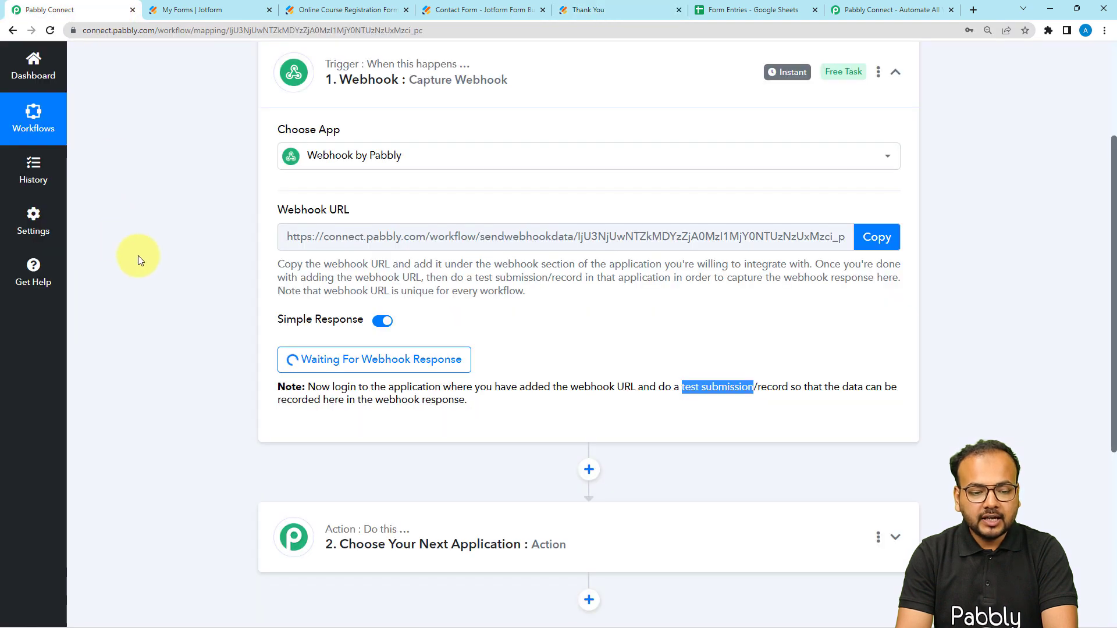
scroll(141, 260, down, 5)
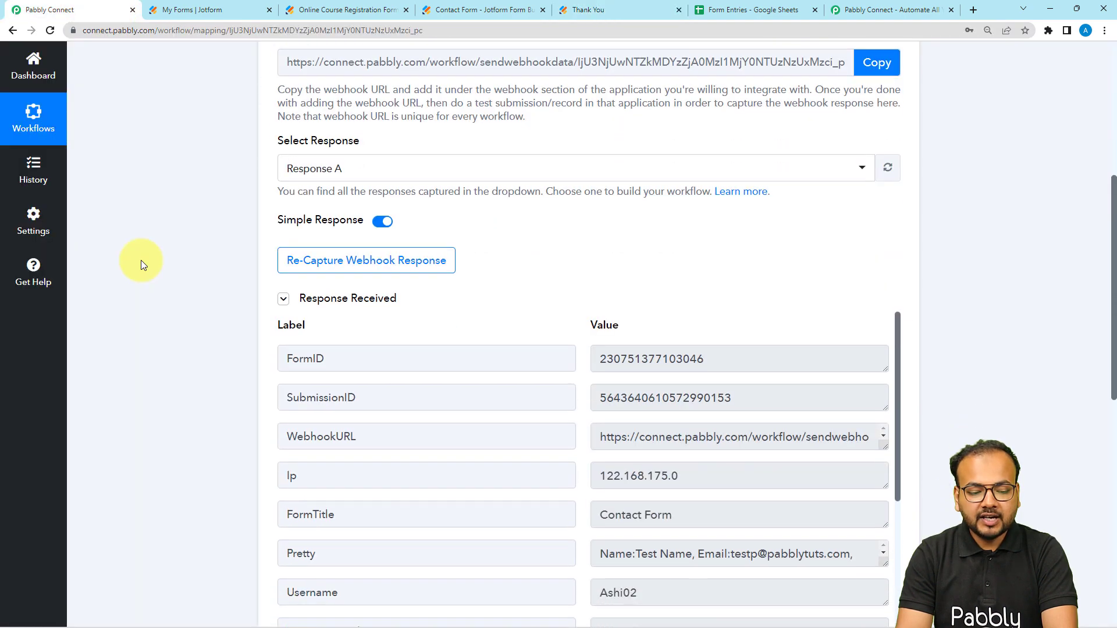
scroll(141, 261, down, 1)
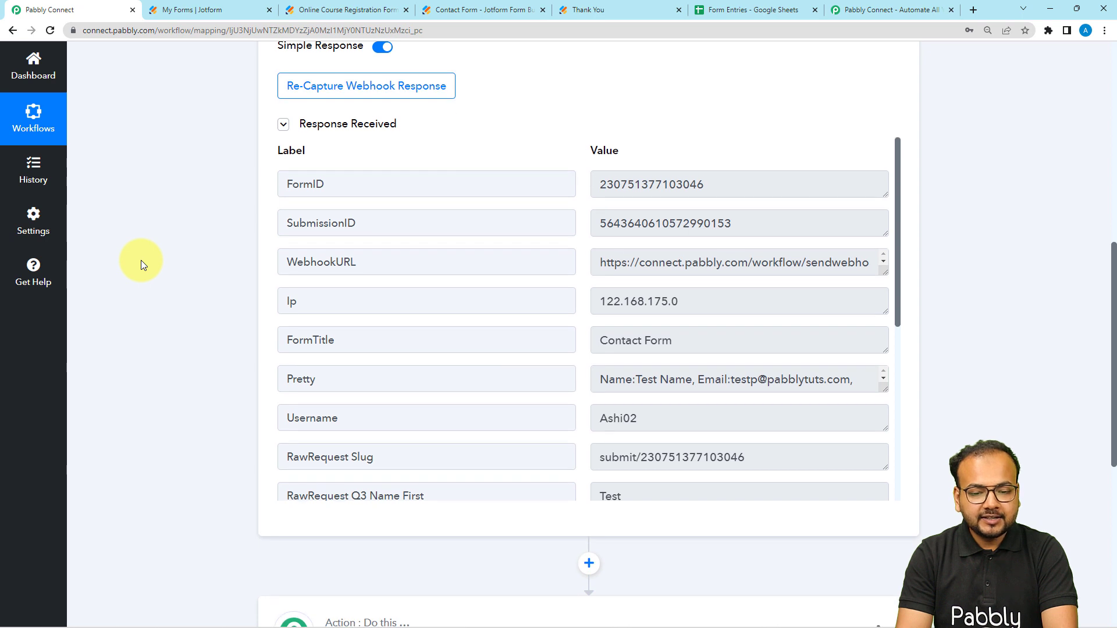
drag(281, 343, 357, 347)
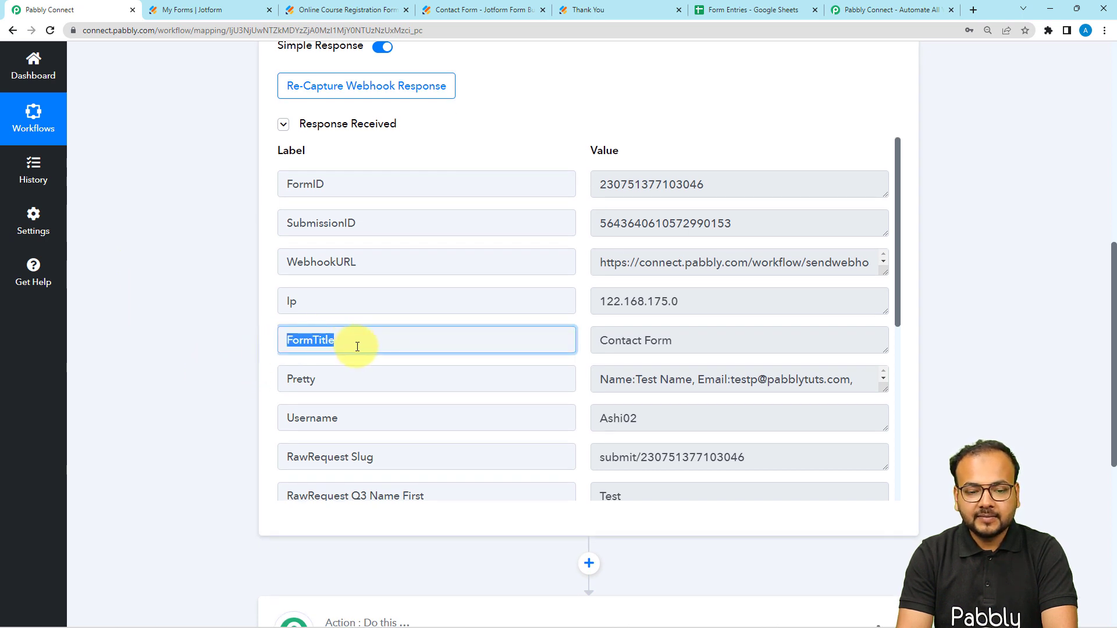
scroll(358, 347, down, 4)
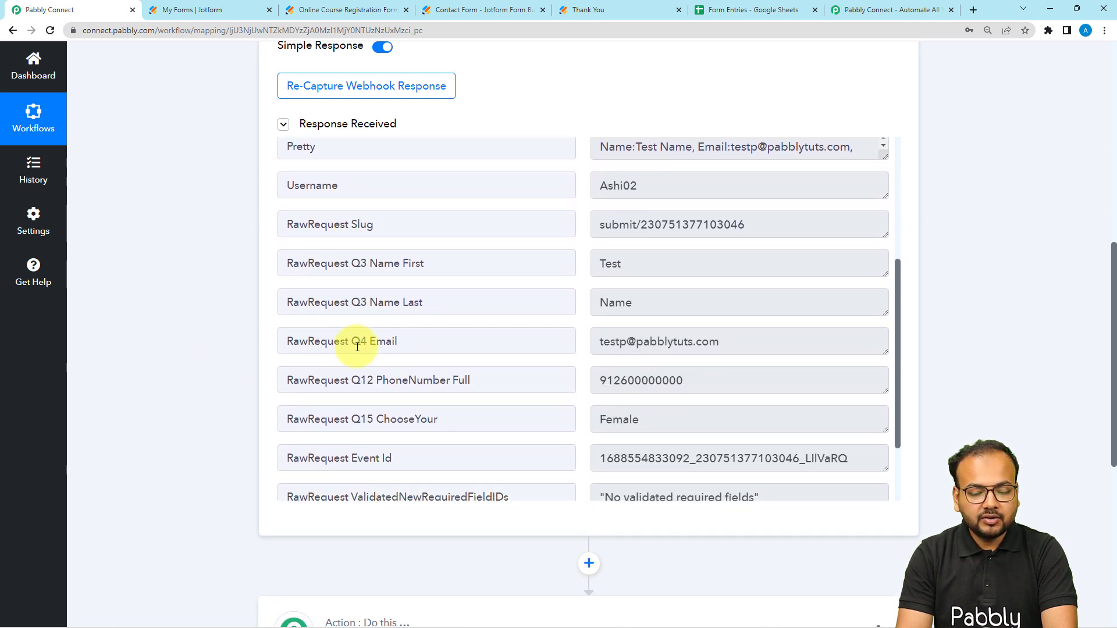
scroll(404, 278, down, 1)
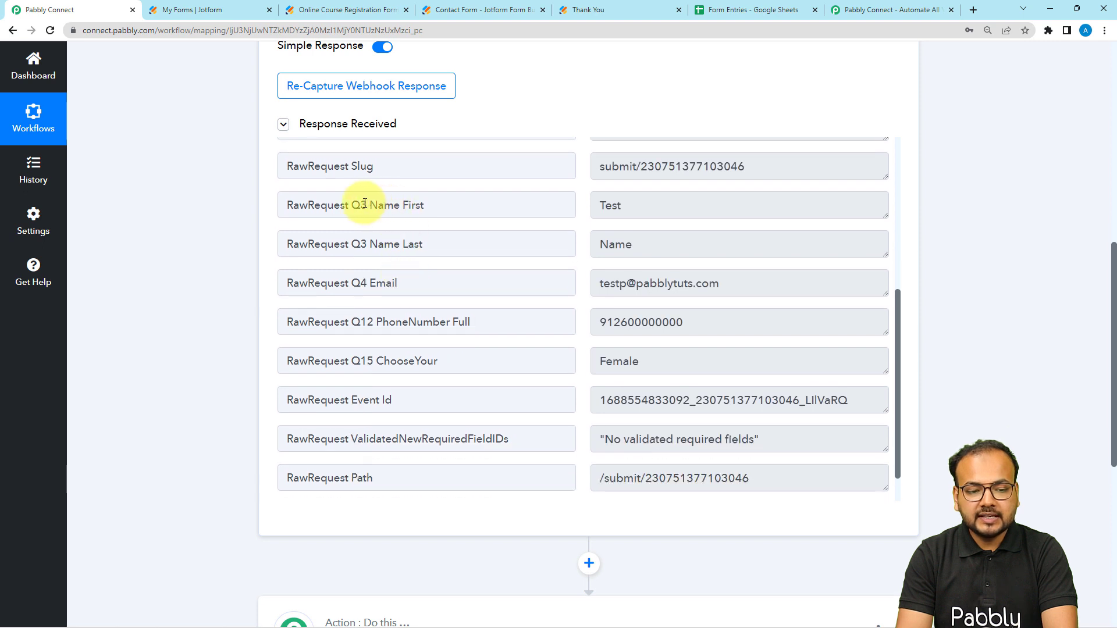
drag(368, 205, 428, 205)
drag(361, 244, 536, 264)
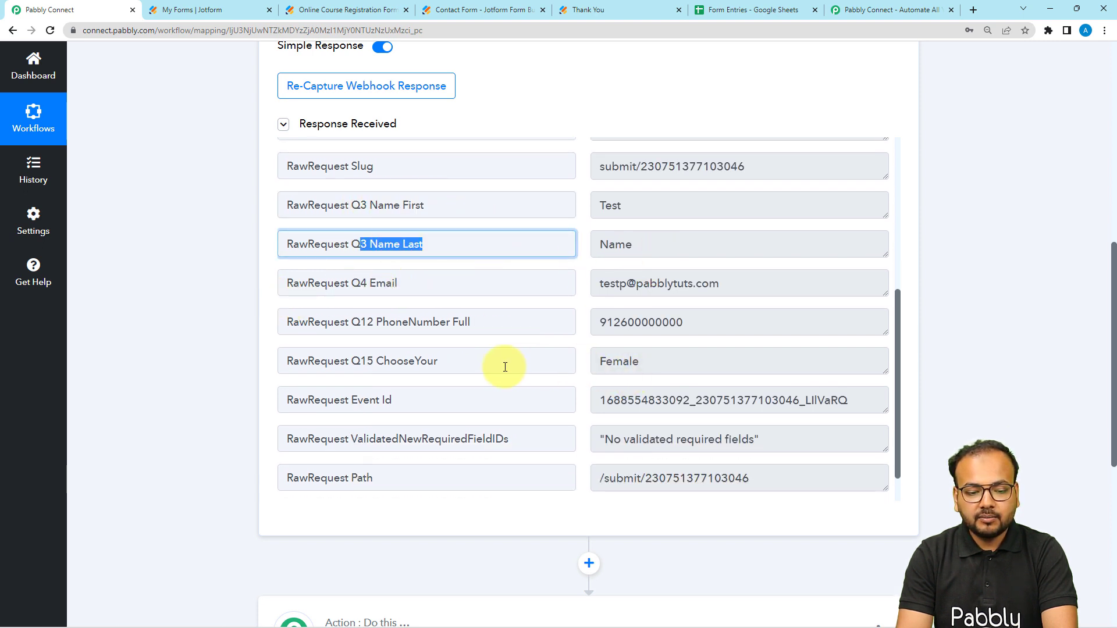
scroll(455, 367, down, 1)
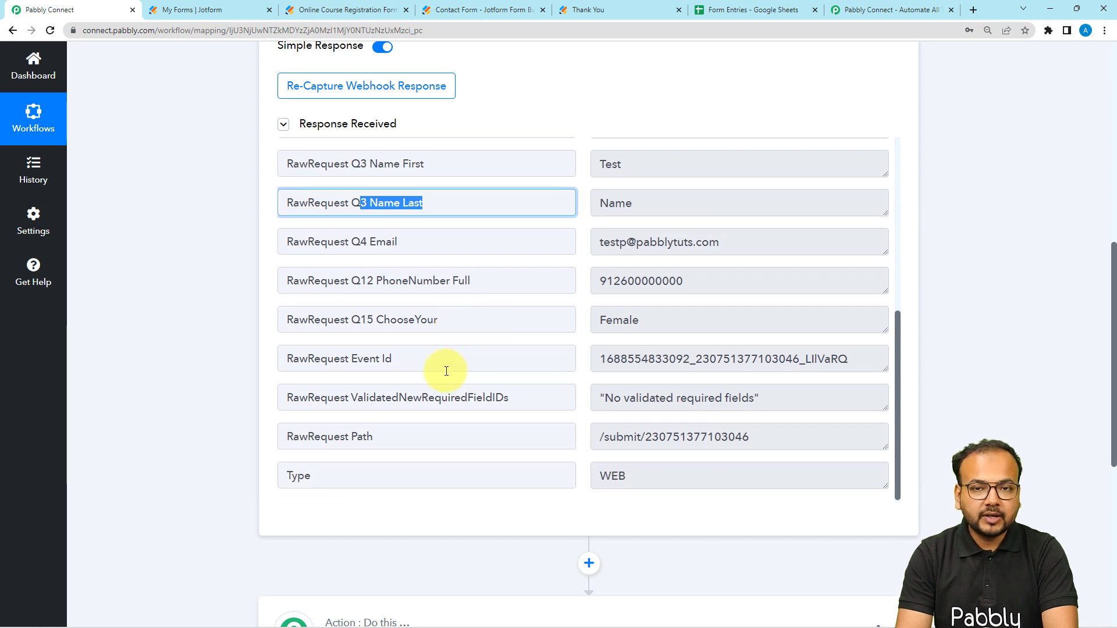
click(222, 295)
Expand the workflow's second step to show the apps available for the action.
scroll(222, 296, down, 2)
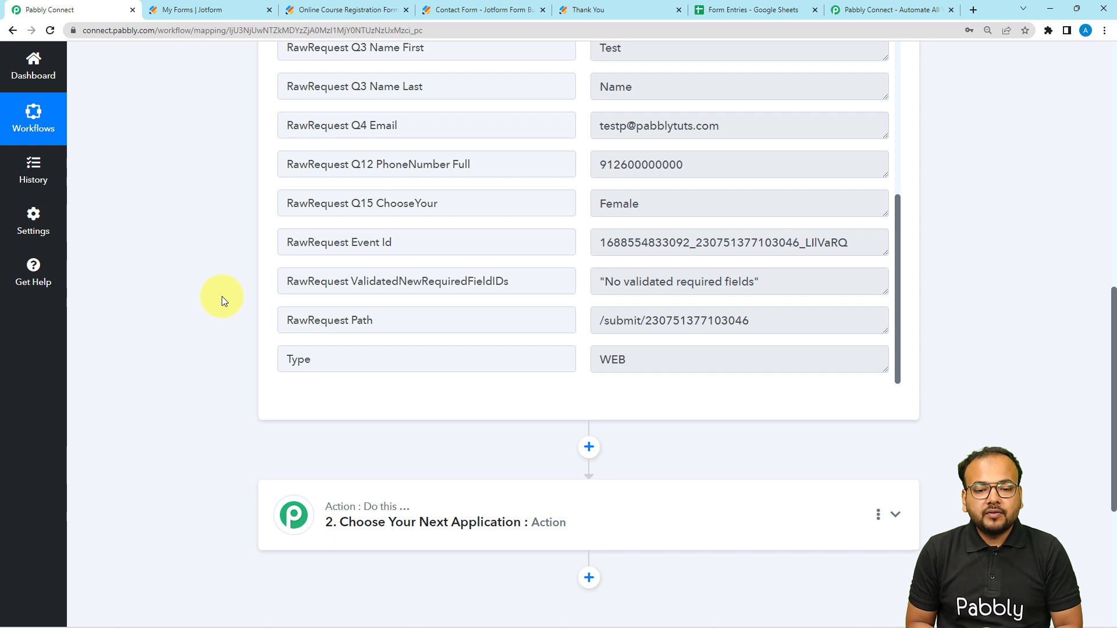
scroll(221, 296, down, 4)
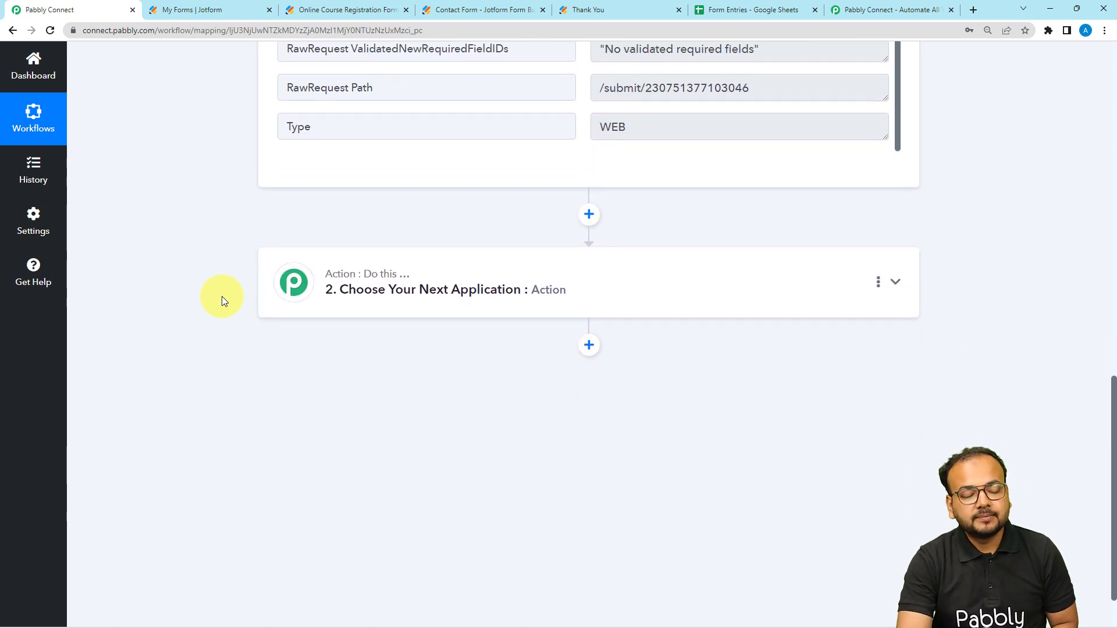
click(369, 296)
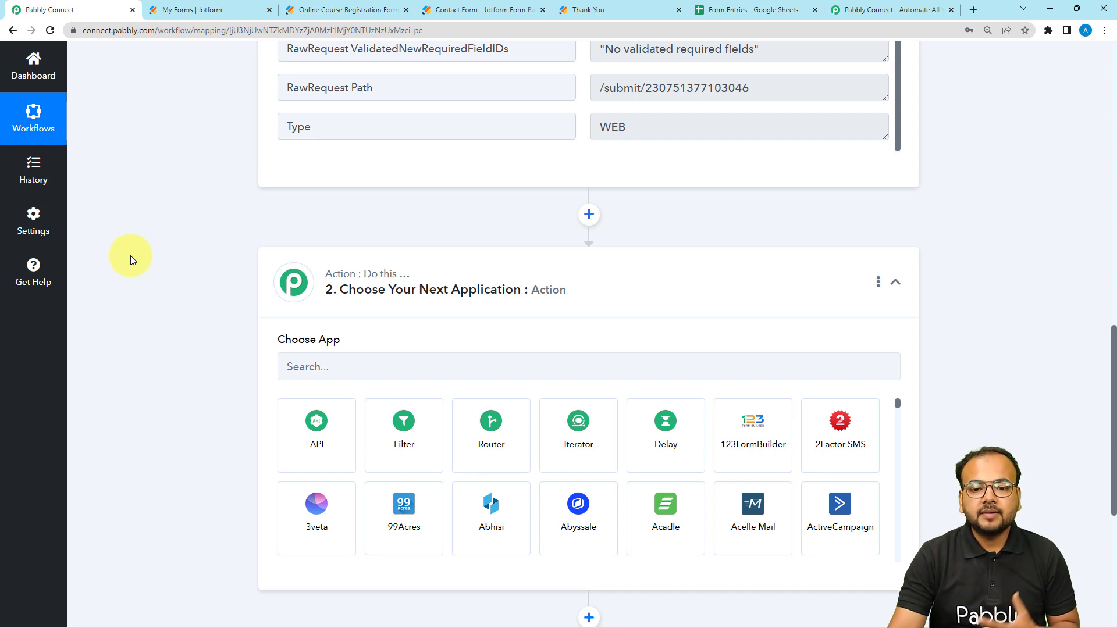
Switch to the Form Entries spreadsheet in Google Sheets and compare the columns of the Contact Form and Online course registraitons sheets.
click(718, 14)
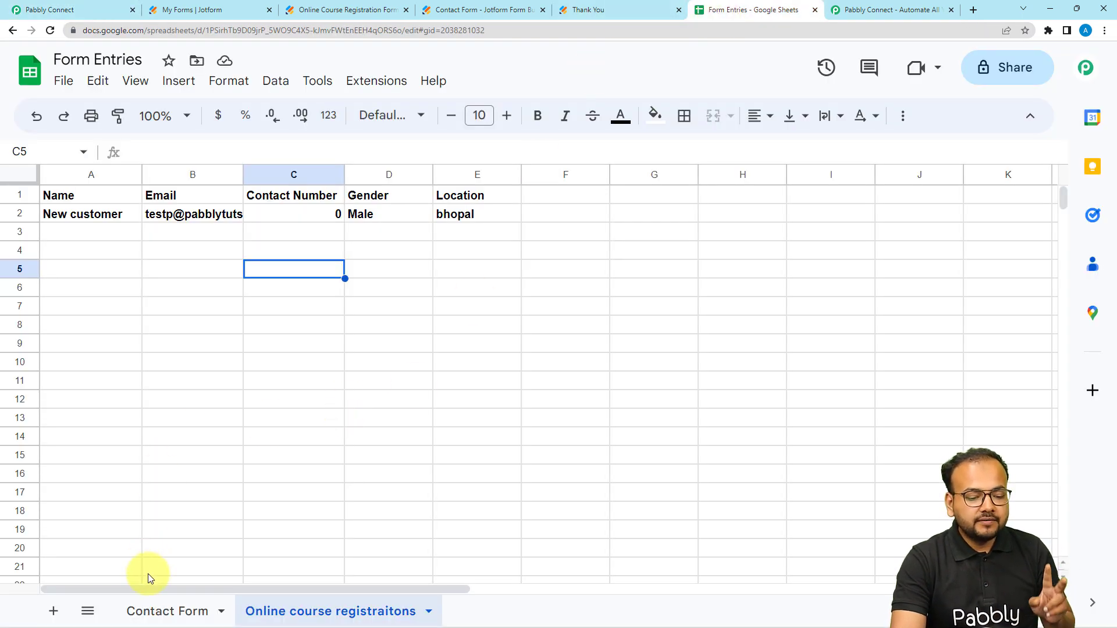
click(151, 614)
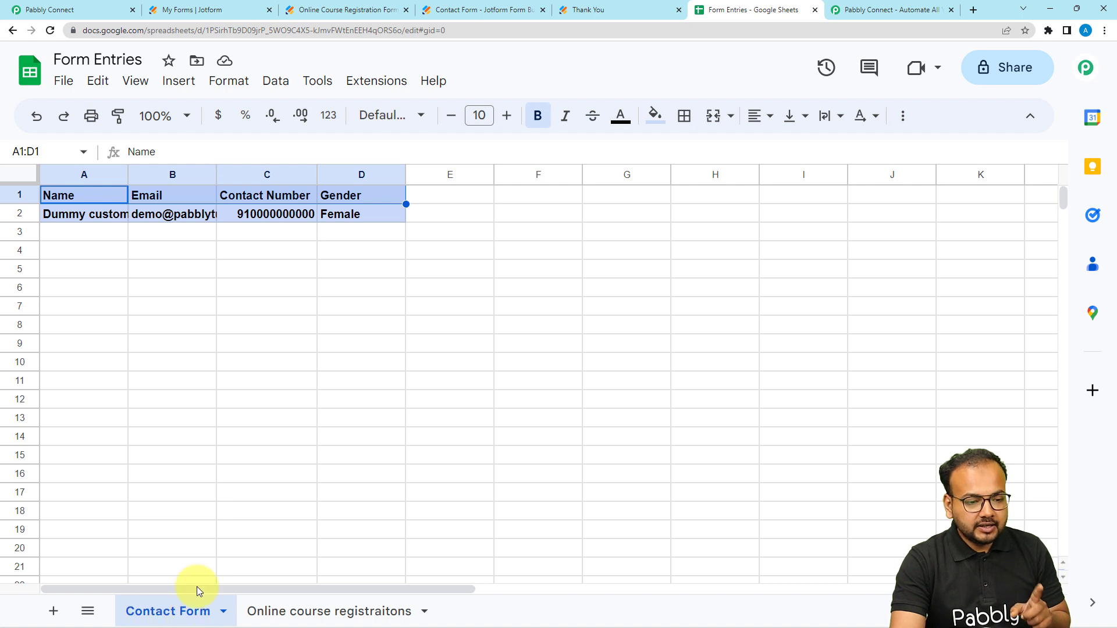
click(119, 309)
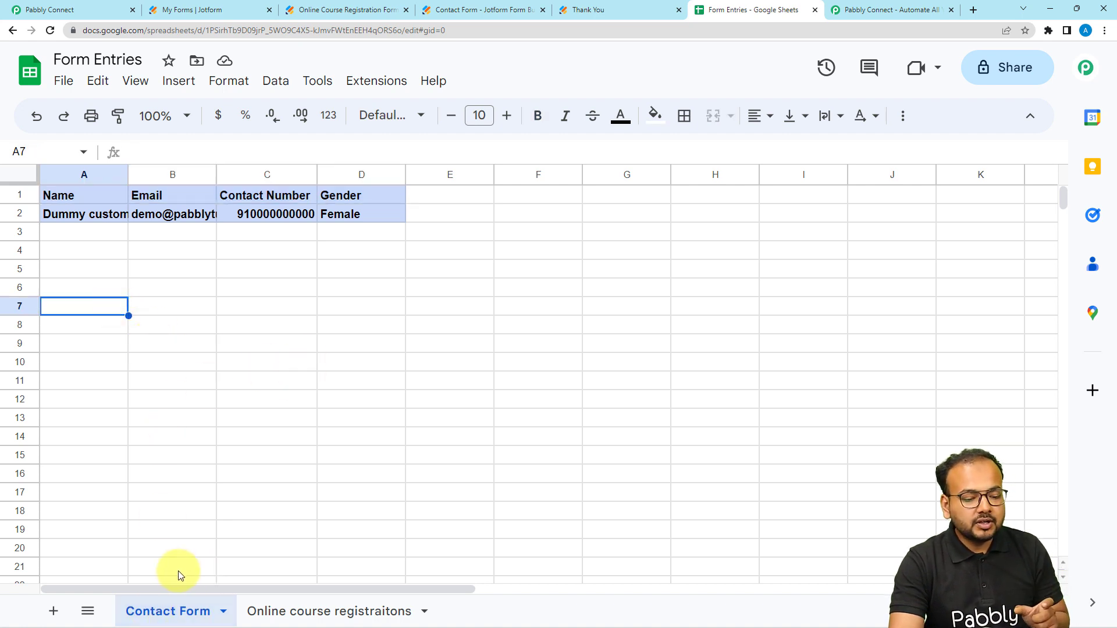
click(270, 613)
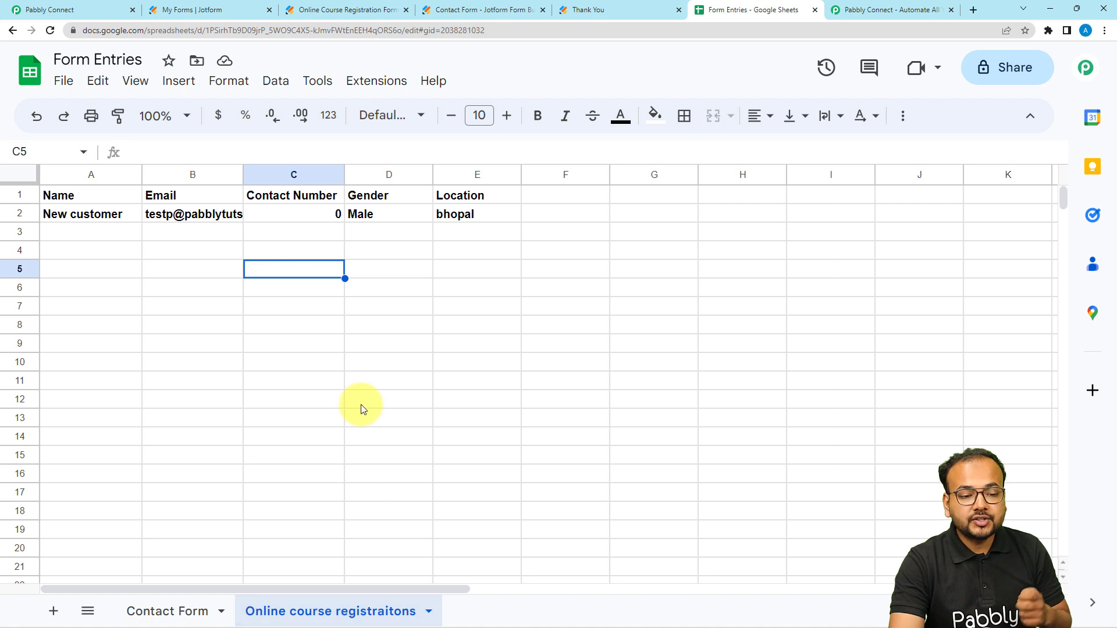
click(171, 611)
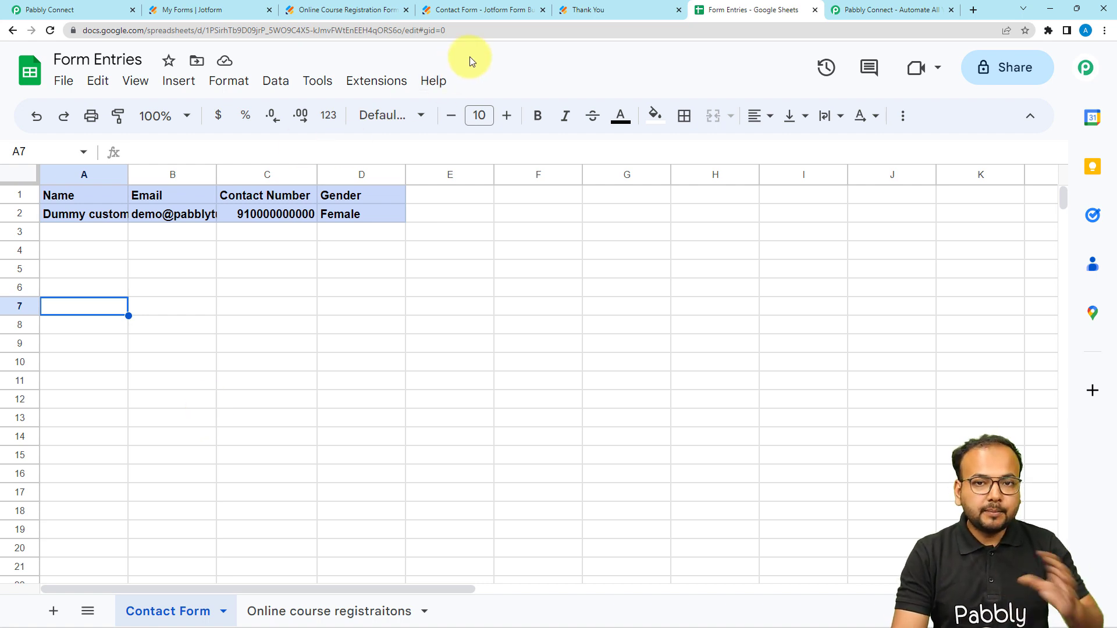
Return to Pabbly Connect and choose Router by Pabbly as the app for the workflow's action step.
click(22, 9)
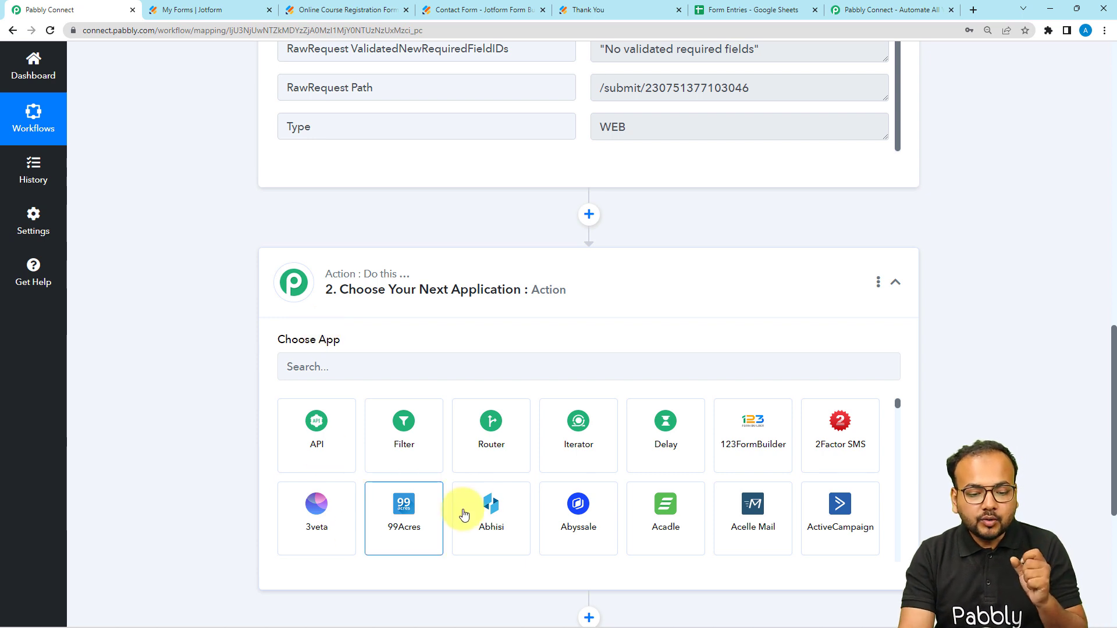
click(499, 466)
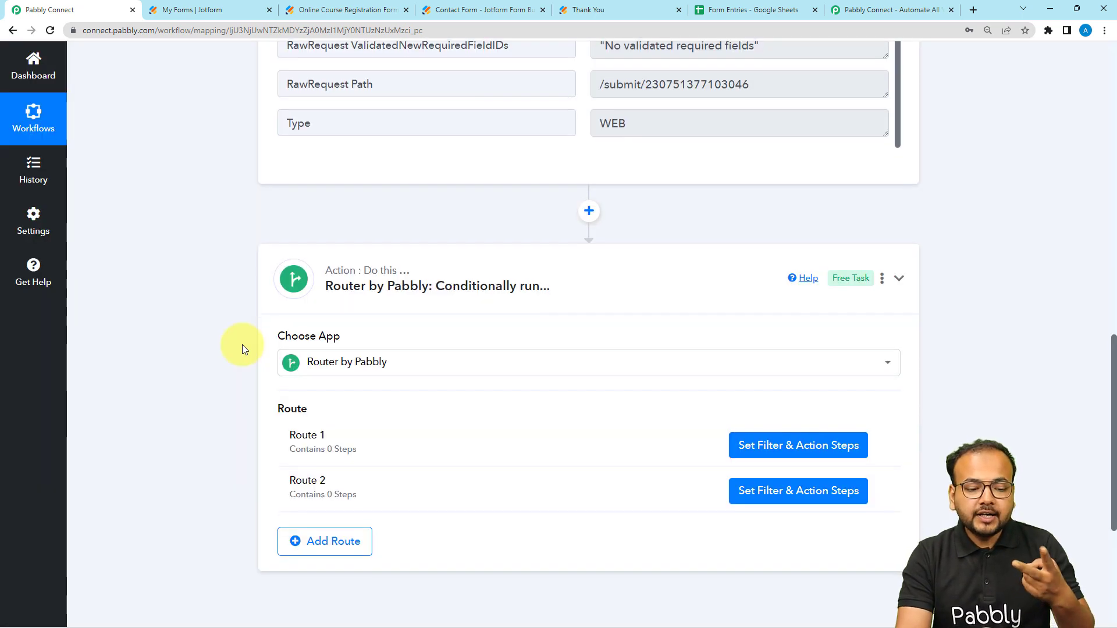
scroll(243, 349, down, 2)
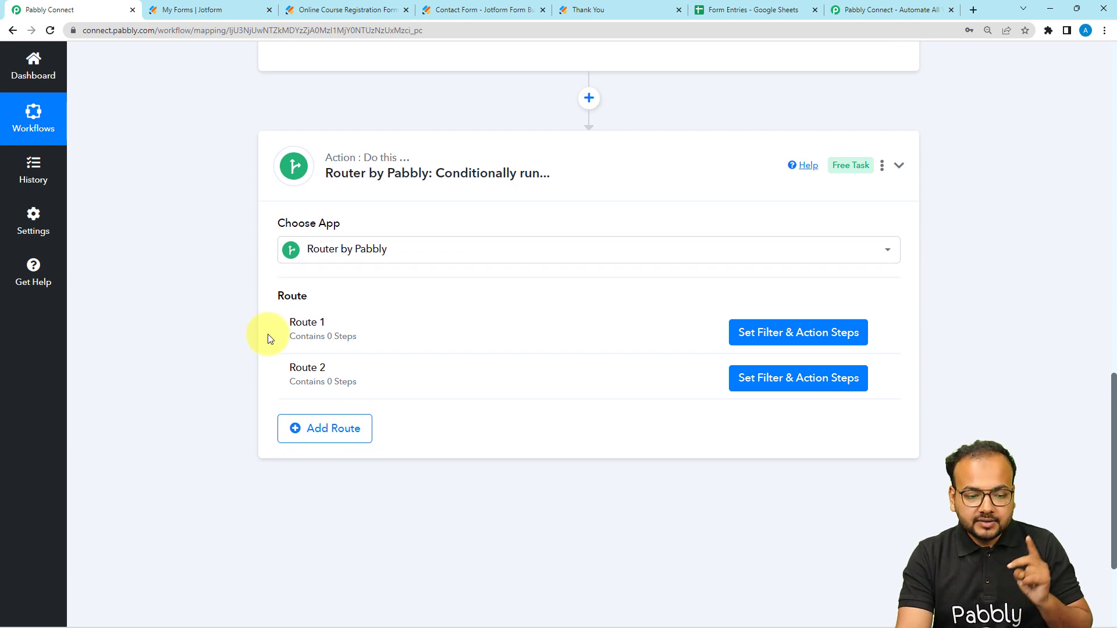
Rename the router's first route as contact form and its second route as course registration form.
mouse_move(307, 328)
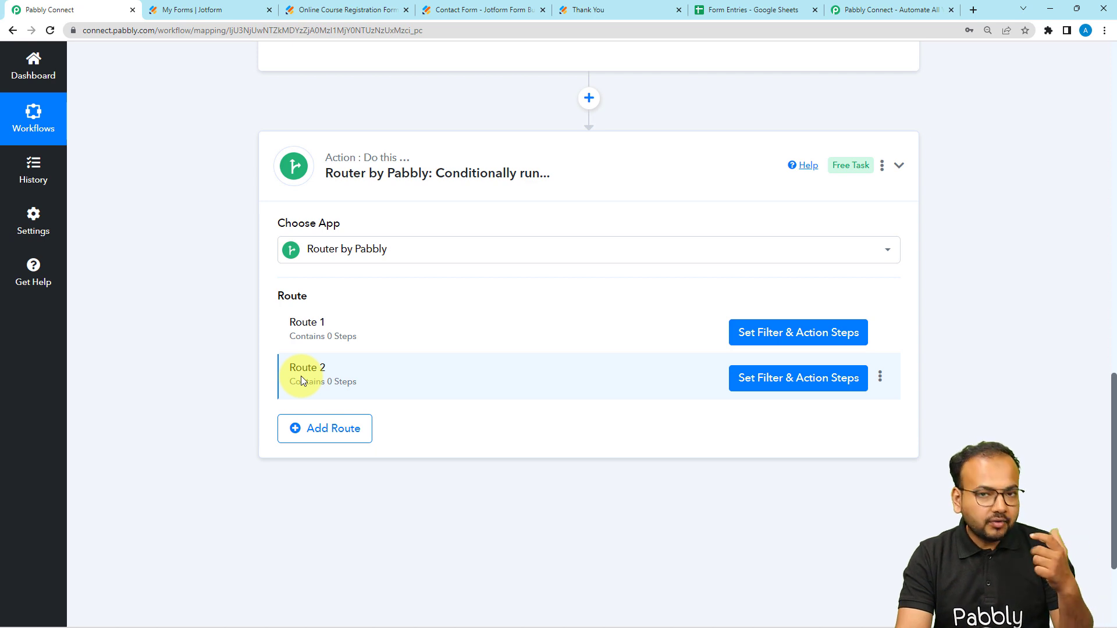
mouse_move(303, 374)
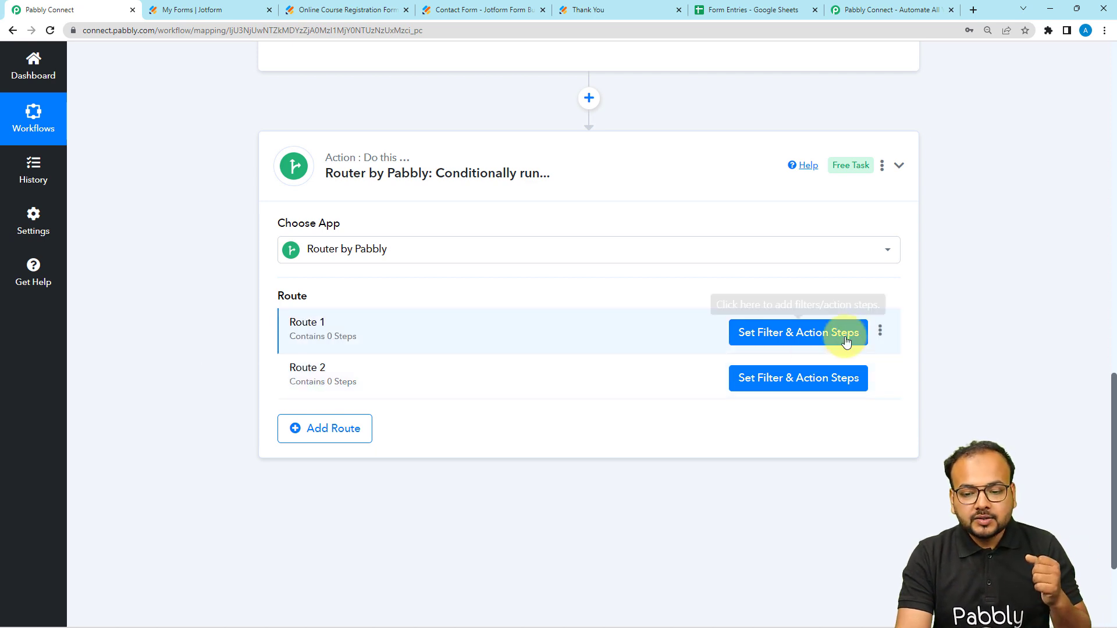
click(881, 330)
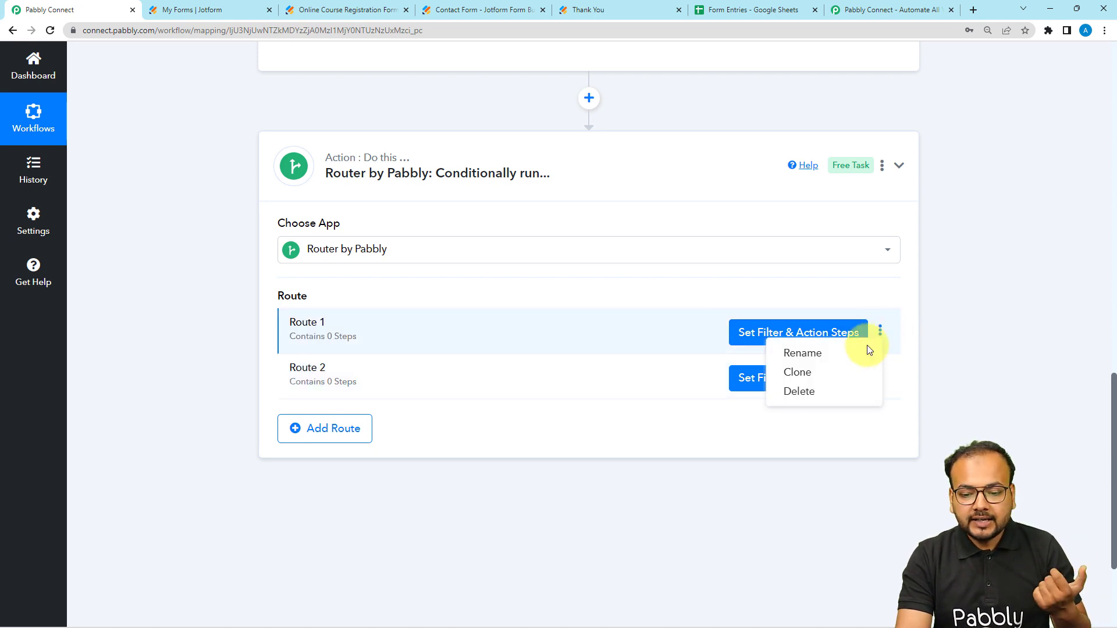
click(859, 352)
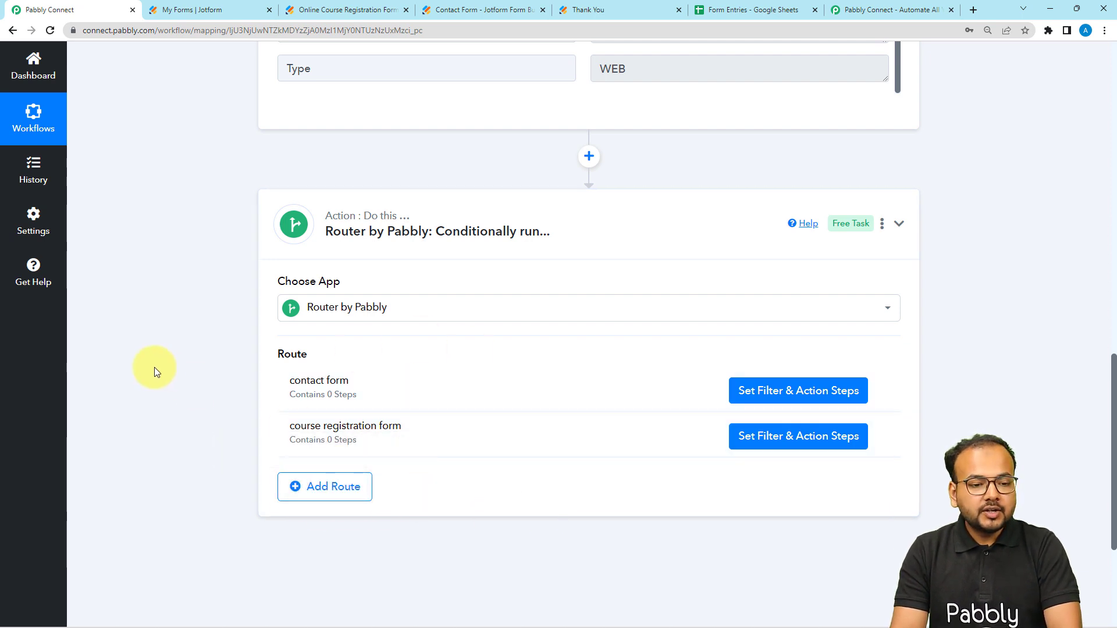
Open the contact form route's filter settings and choose the webhook's FormTitle field as the condition label.
scroll(155, 368, up, 9)
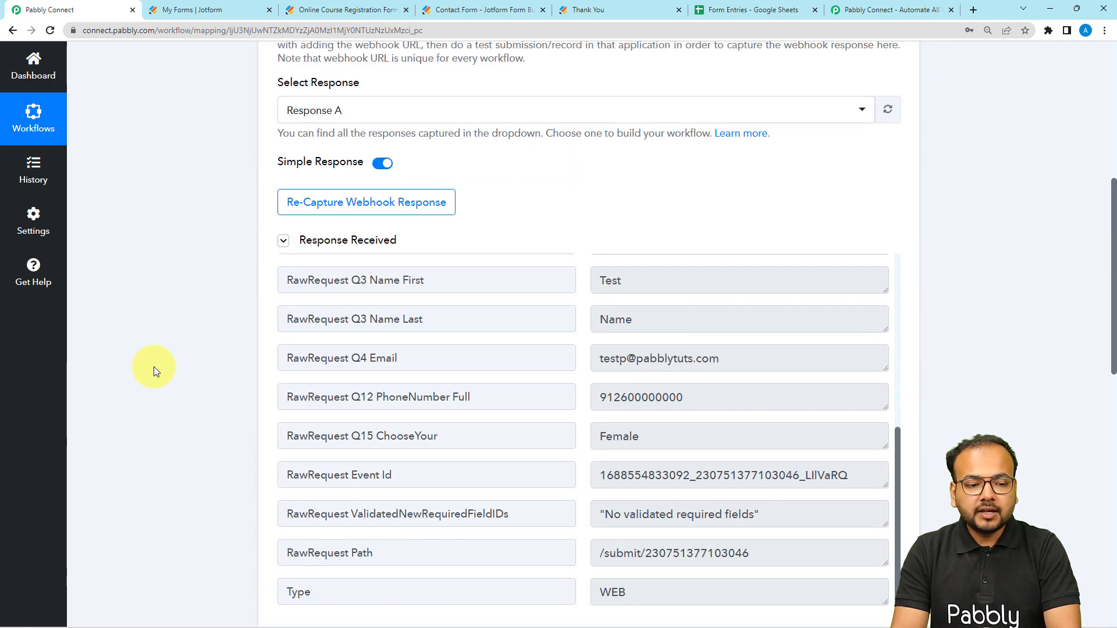
scroll(154, 367, down, 9)
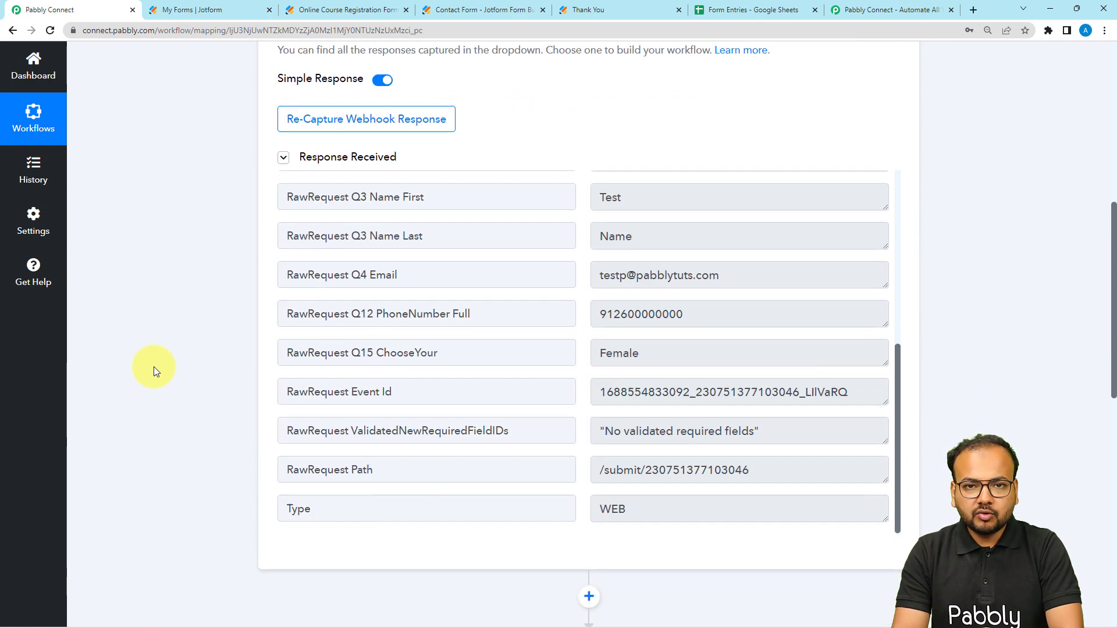
scroll(162, 367, down, 2)
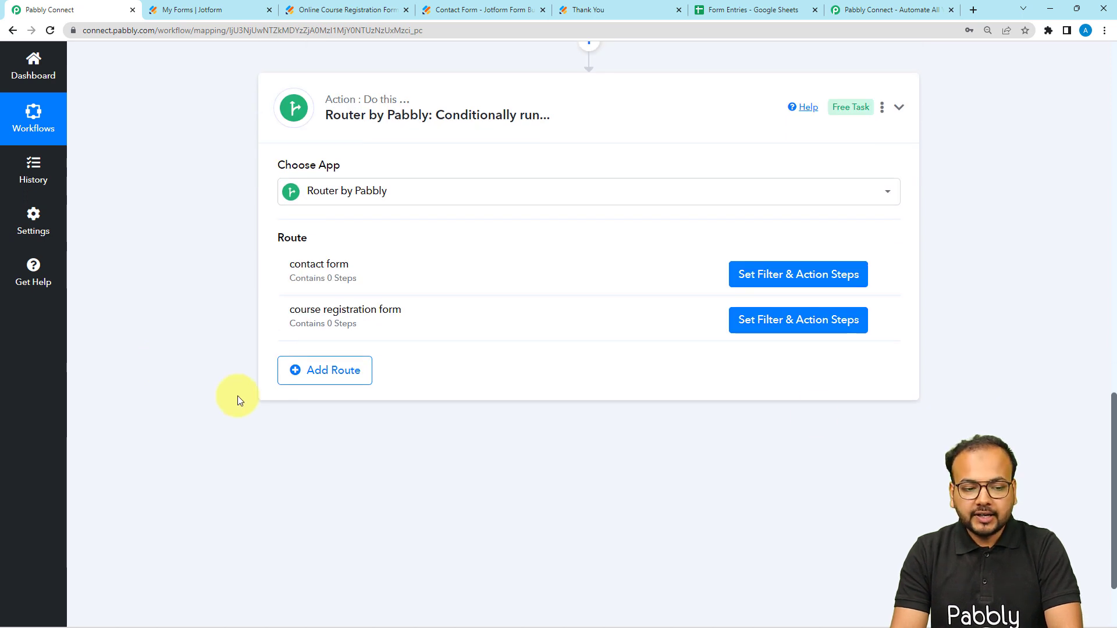
click(783, 272)
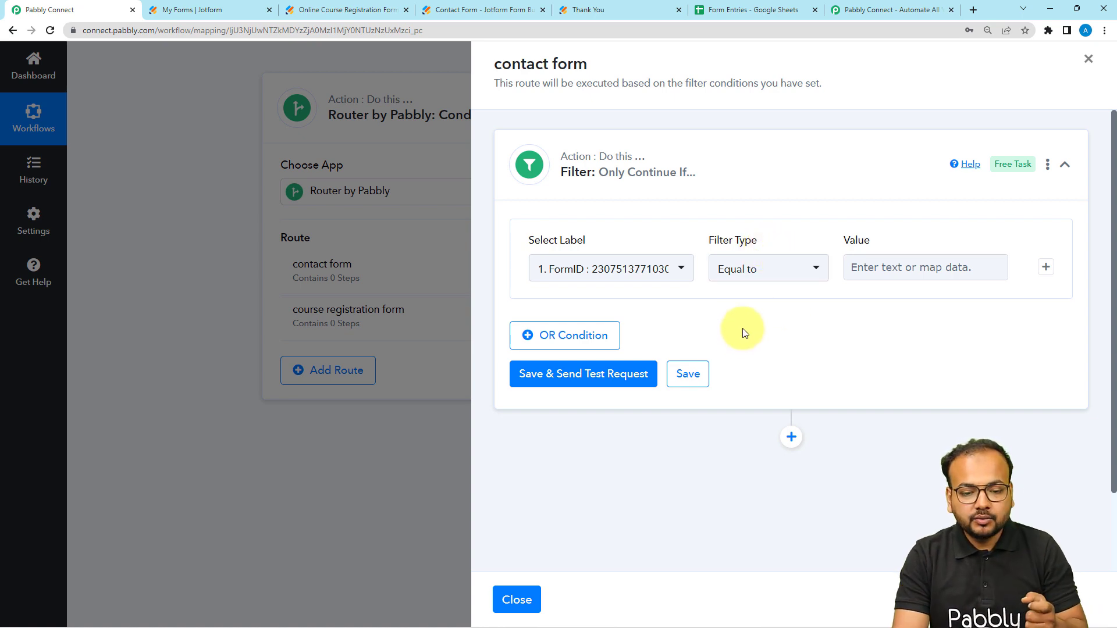
click(633, 282)
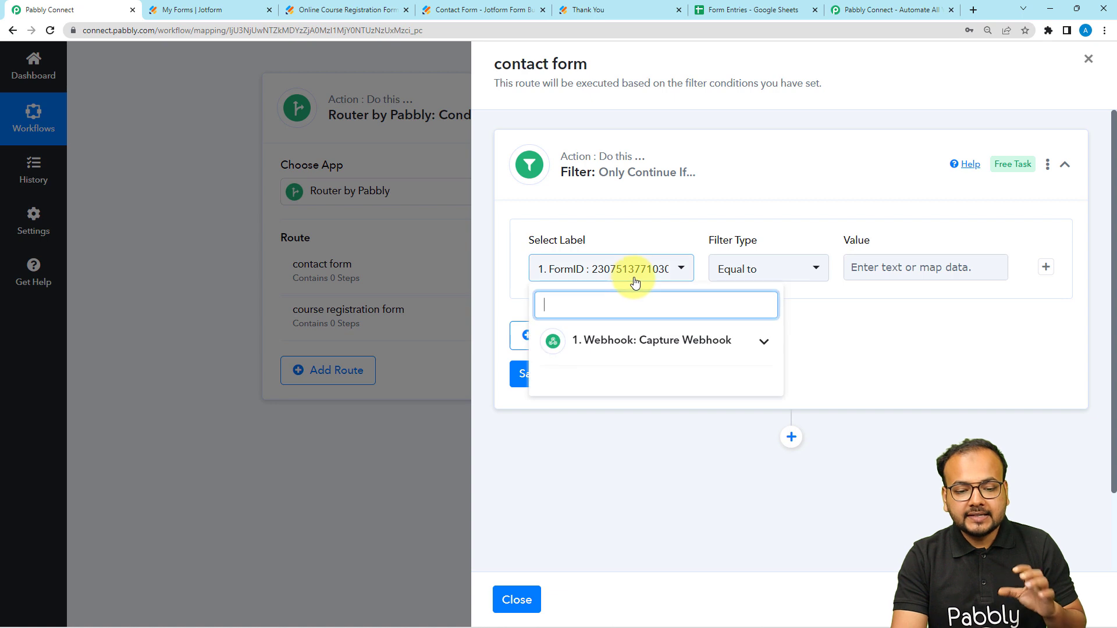
click(656, 361)
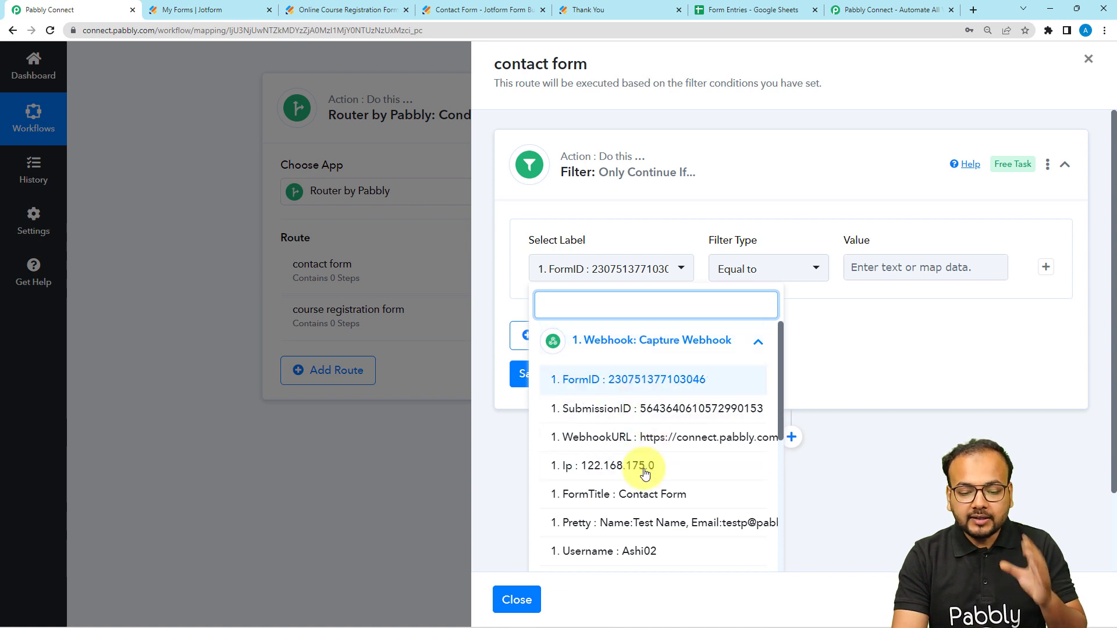
scroll(646, 431, down, 1)
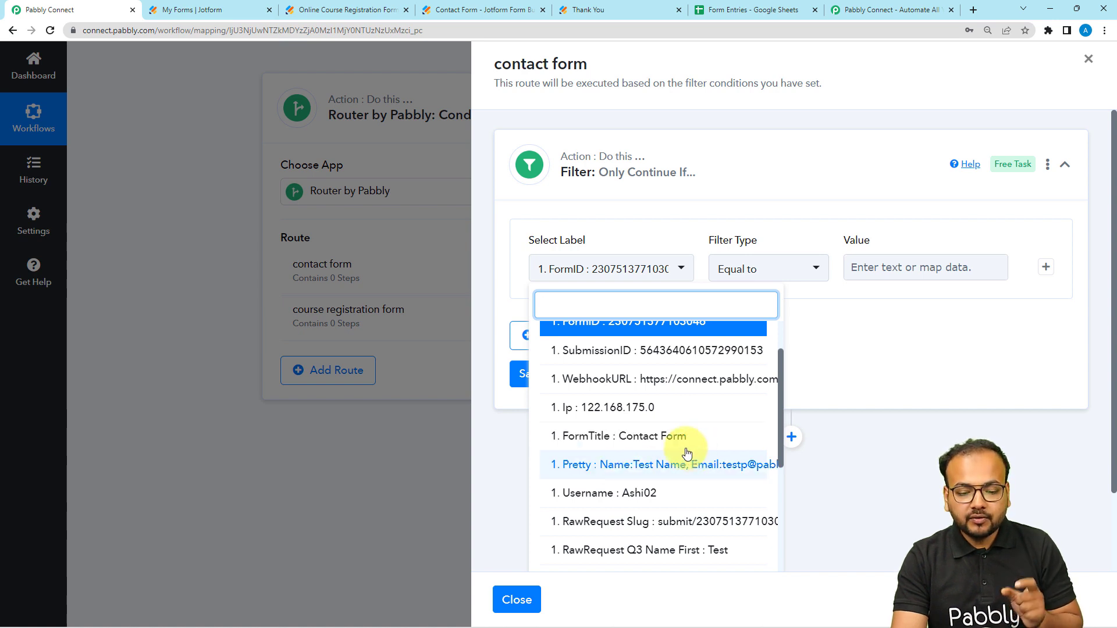
click(608, 437)
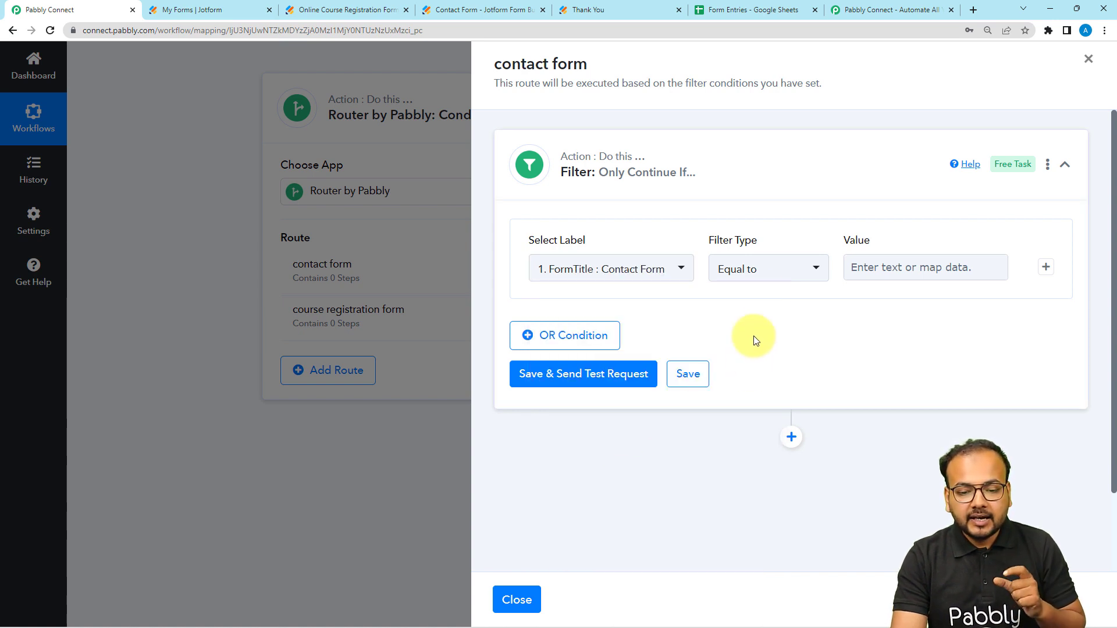
Set the filter to Equal to "Contact Form", matching the title of the form in Jotform, and save it with a test request.
click(765, 275)
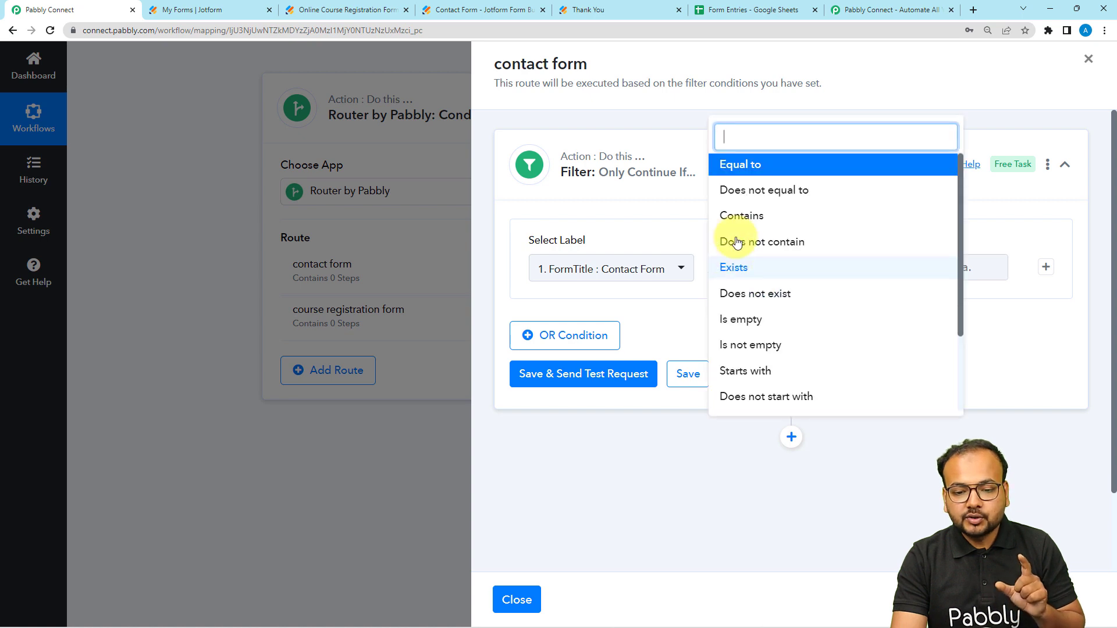
click(739, 167)
click(874, 278)
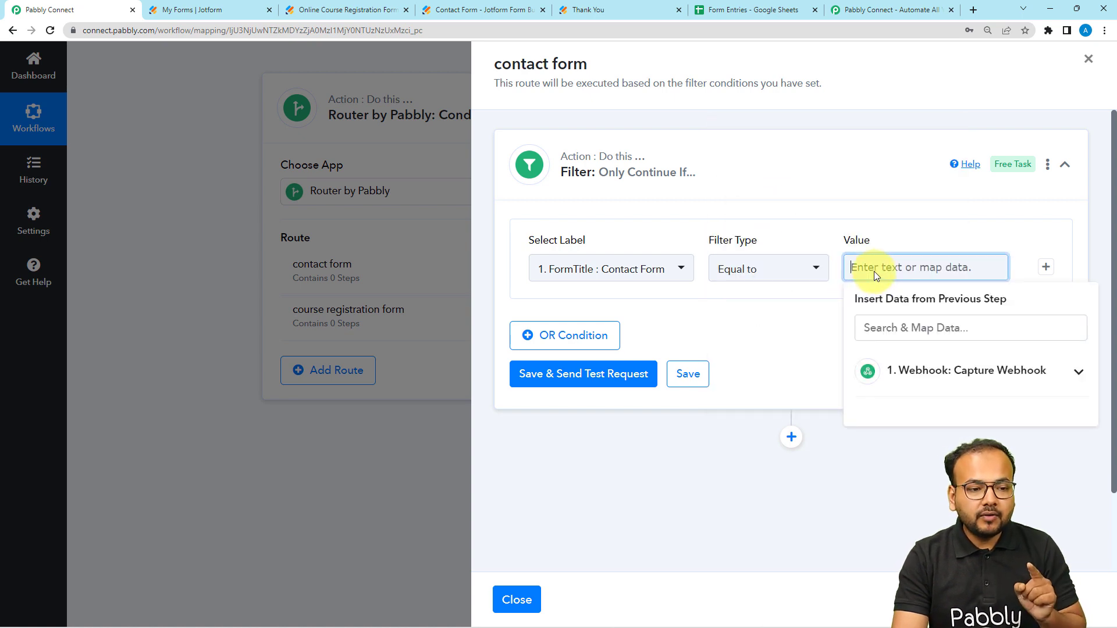
click(455, 13)
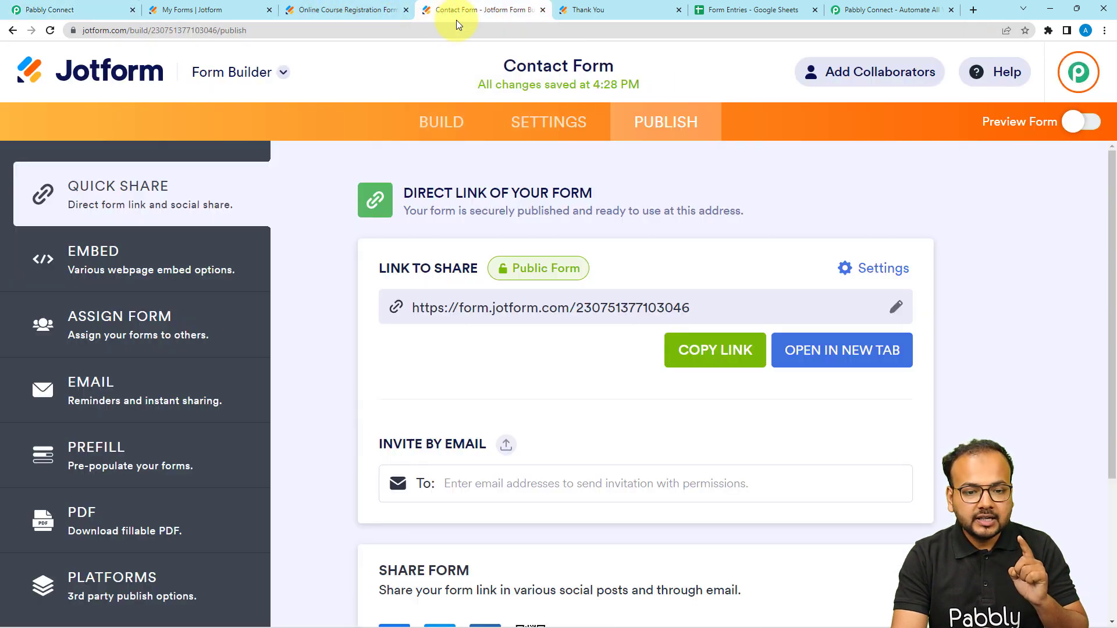
drag(504, 66, 595, 66)
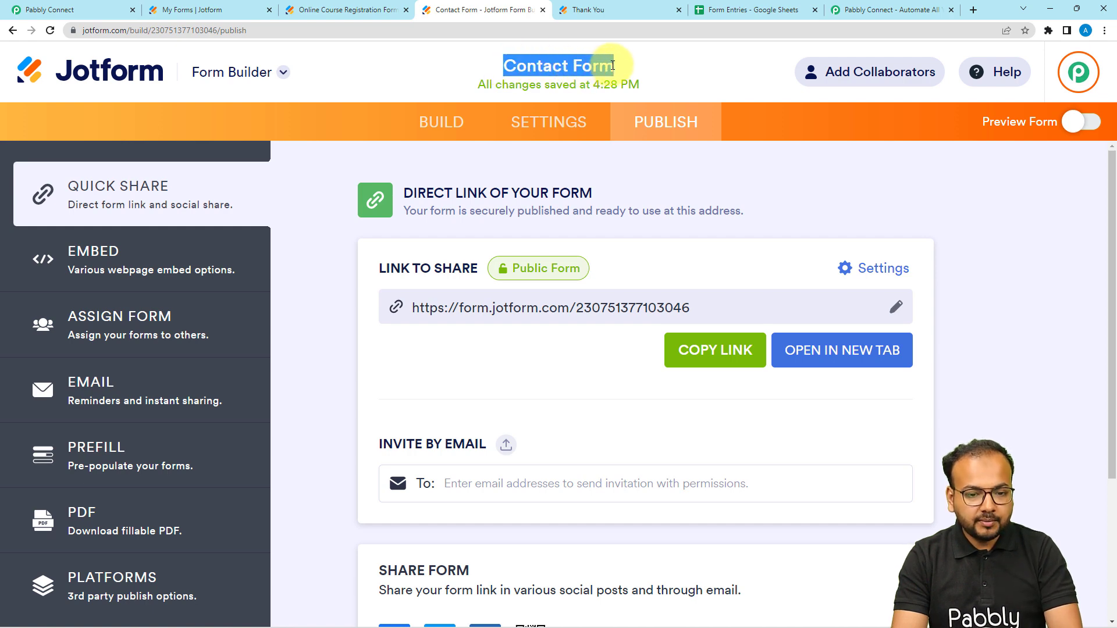
click(99, 9)
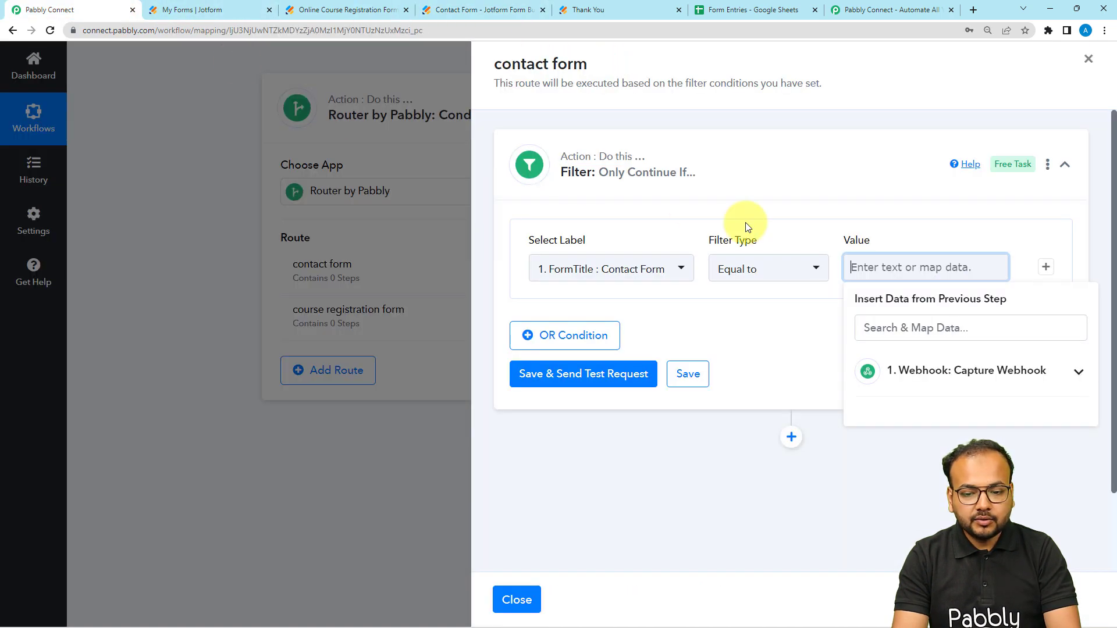
text(Contact Form)
click(793, 334)
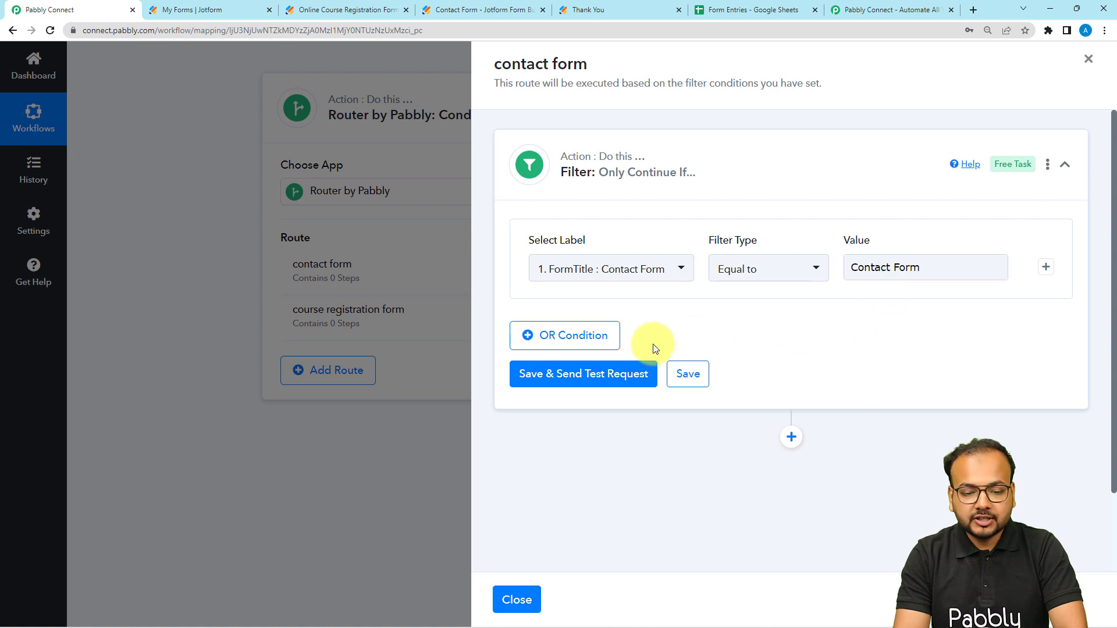
click(568, 381)
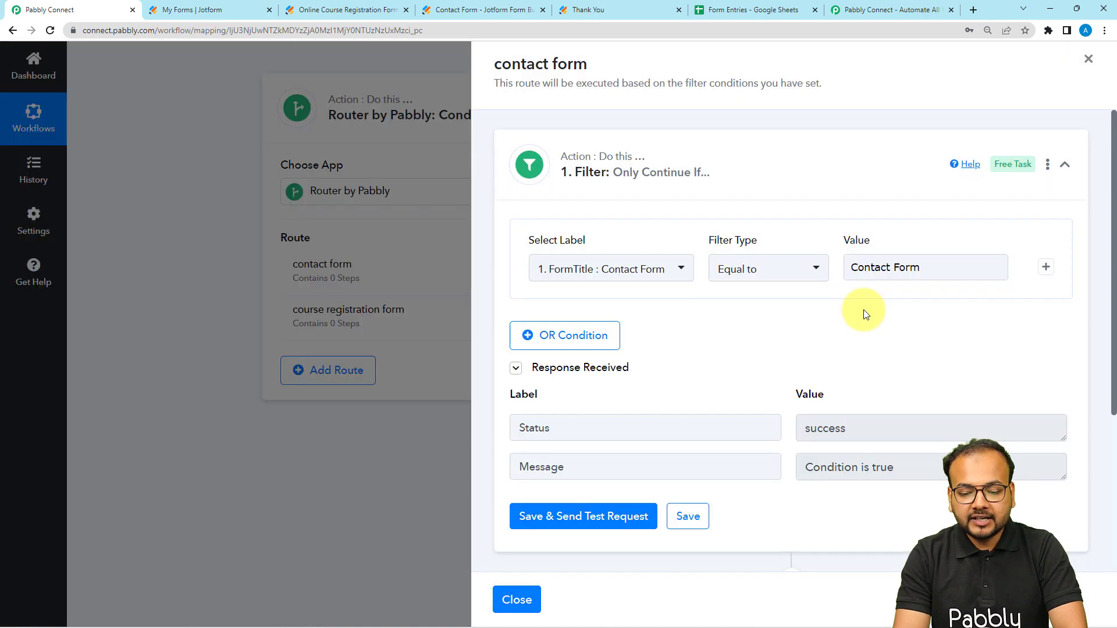
Check the Contact Form sheet in Google Sheets, and add a Google Sheets action with the Add New Row event after the route's filter.
scroll(863, 309, down, 4)
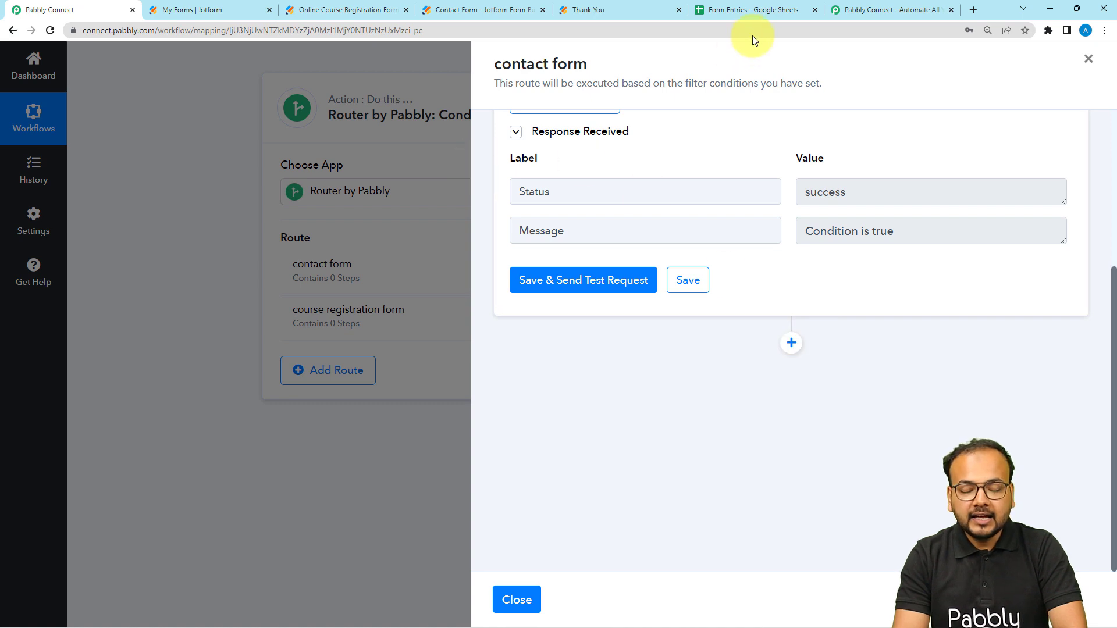
click(751, 15)
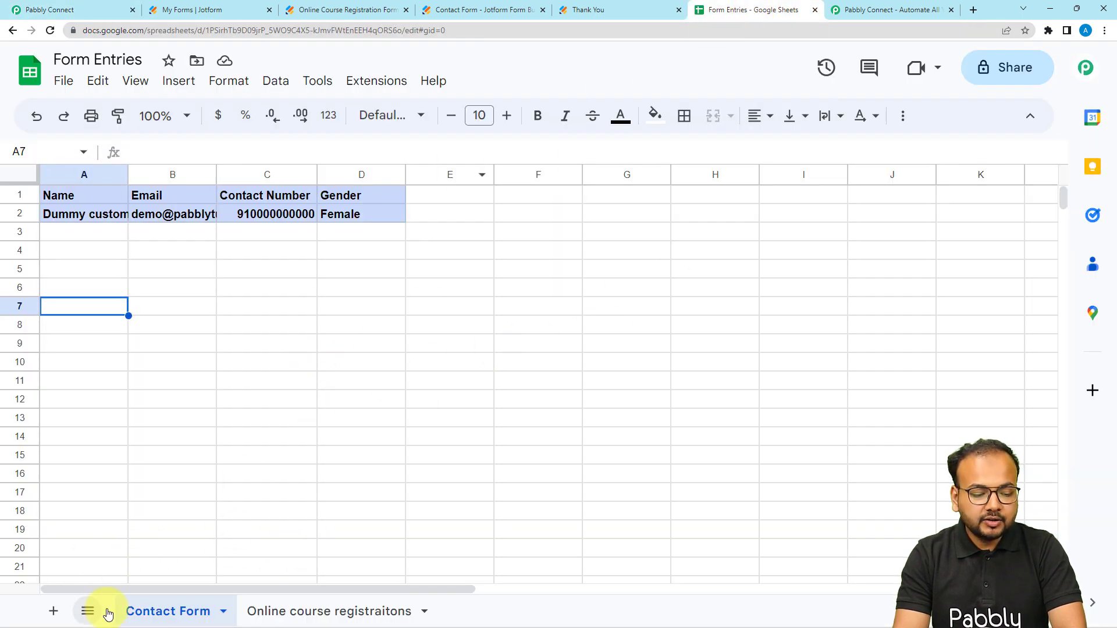
click(64, 10)
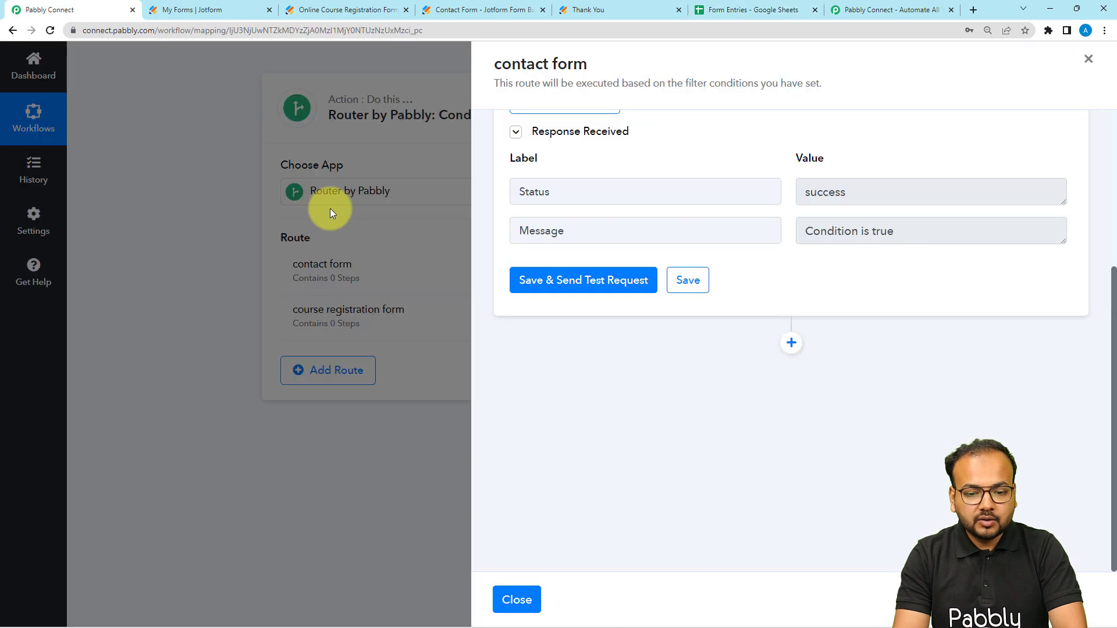
click(791, 343)
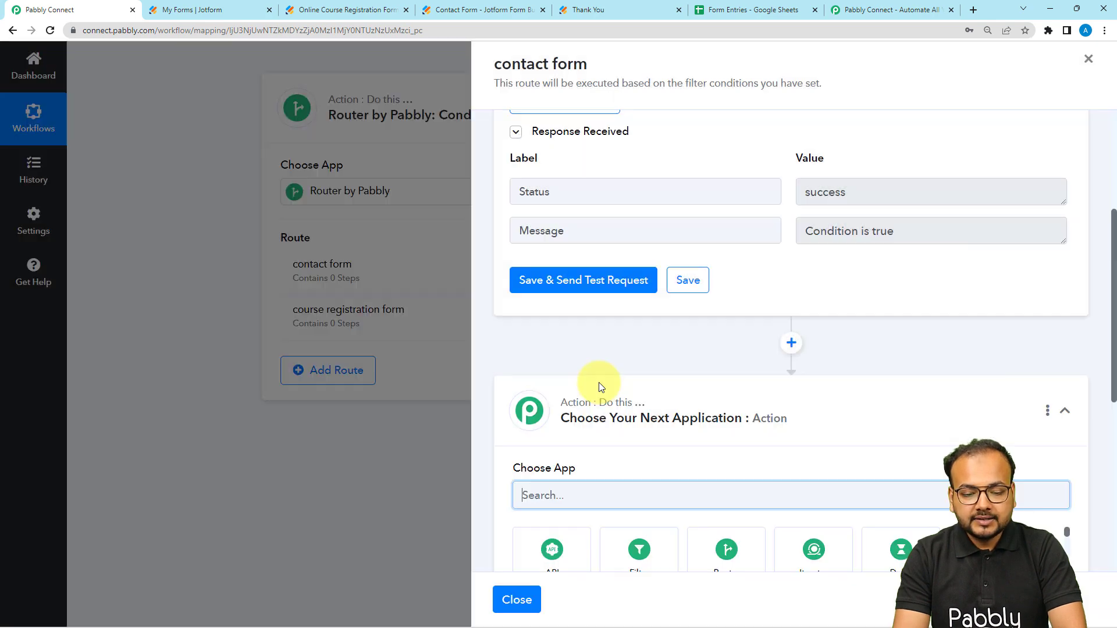
scroll(599, 382, down, 3)
text(heet)
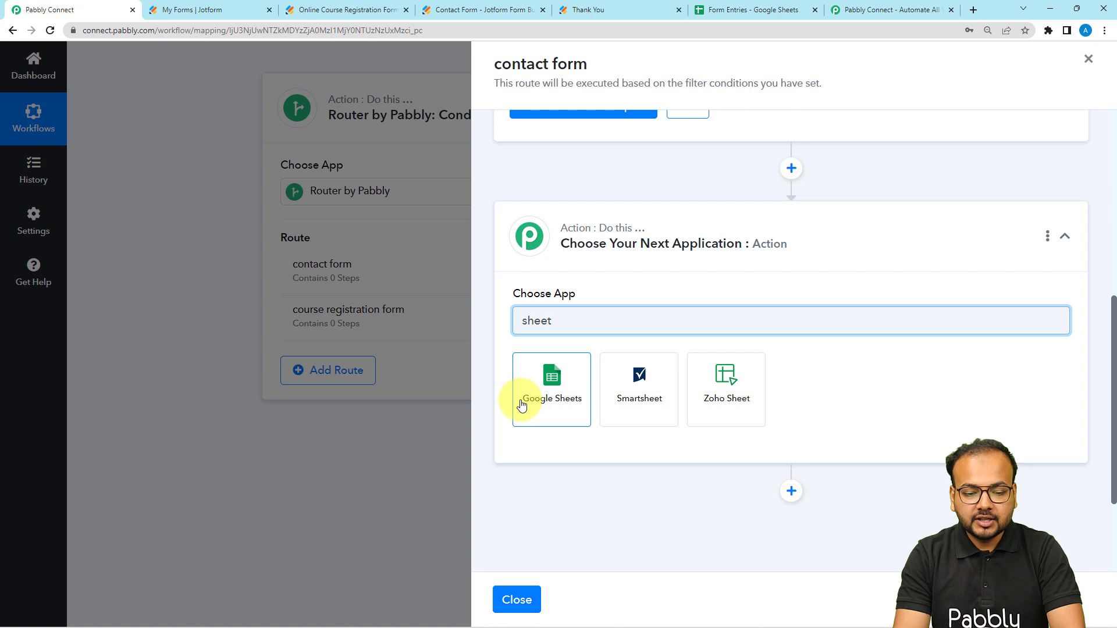
click(520, 398)
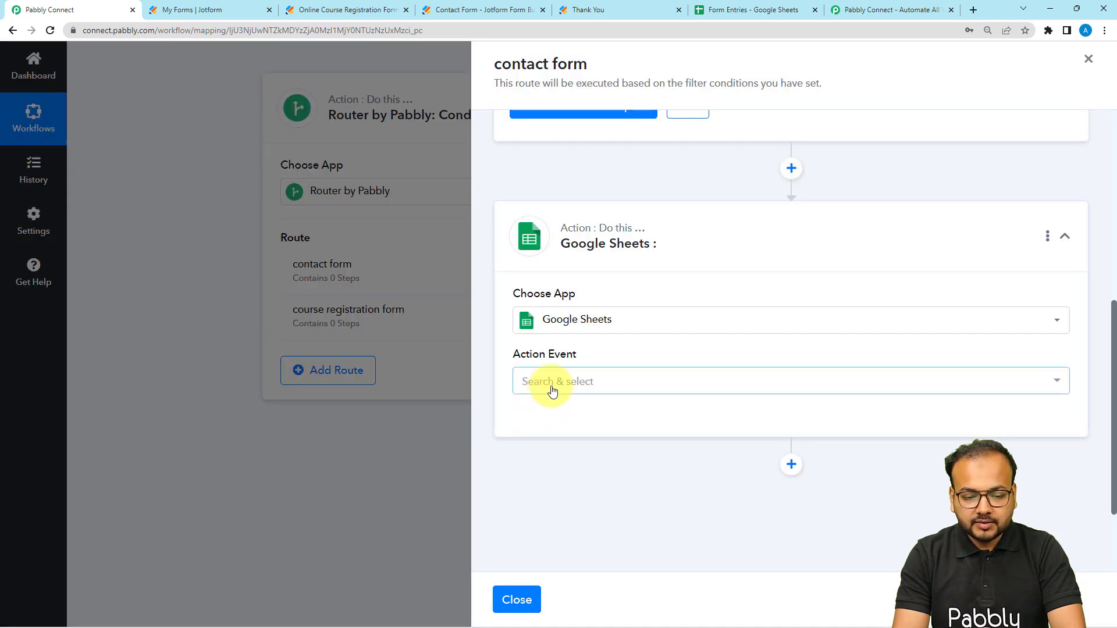
click(552, 390)
click(564, 347)
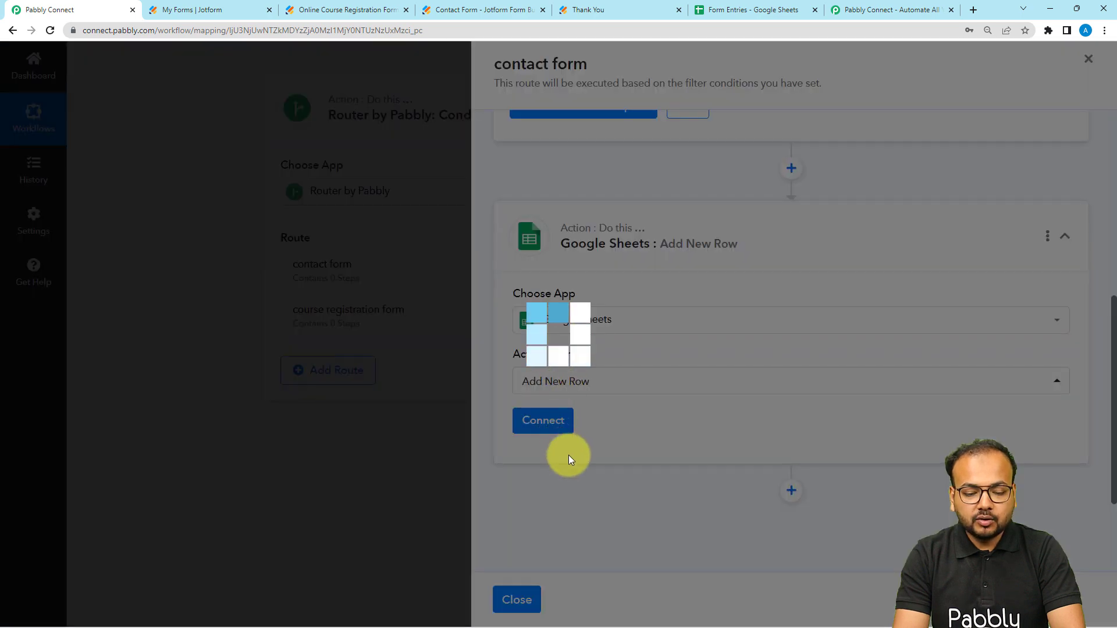
Connect the Google Sheets action through a new connection by signing in with the Google account and granting access.
click(557, 432)
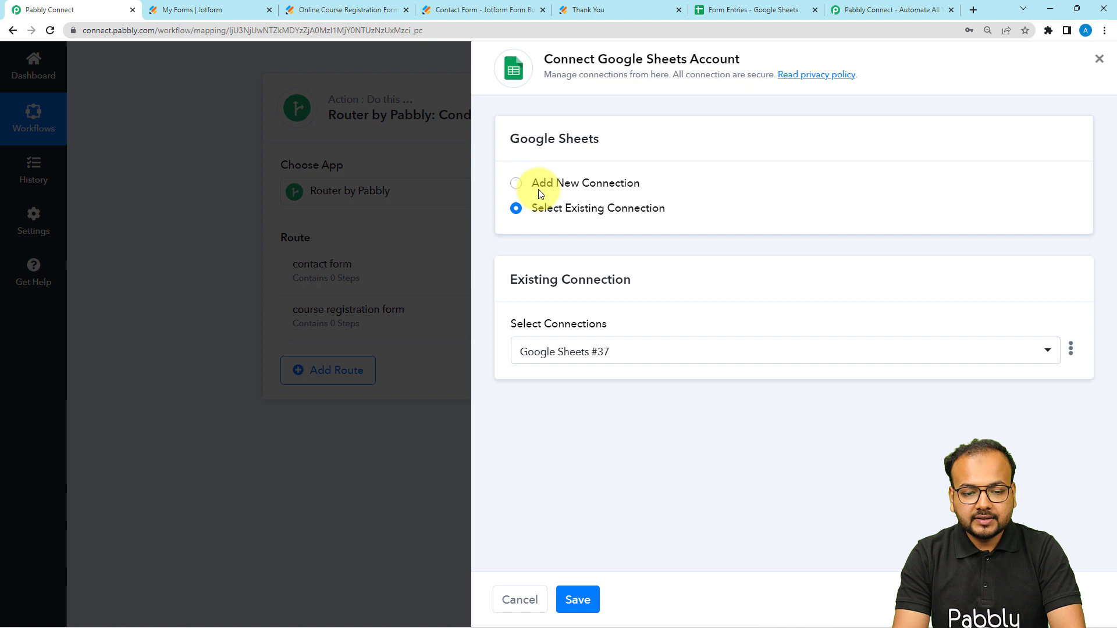
click(539, 185)
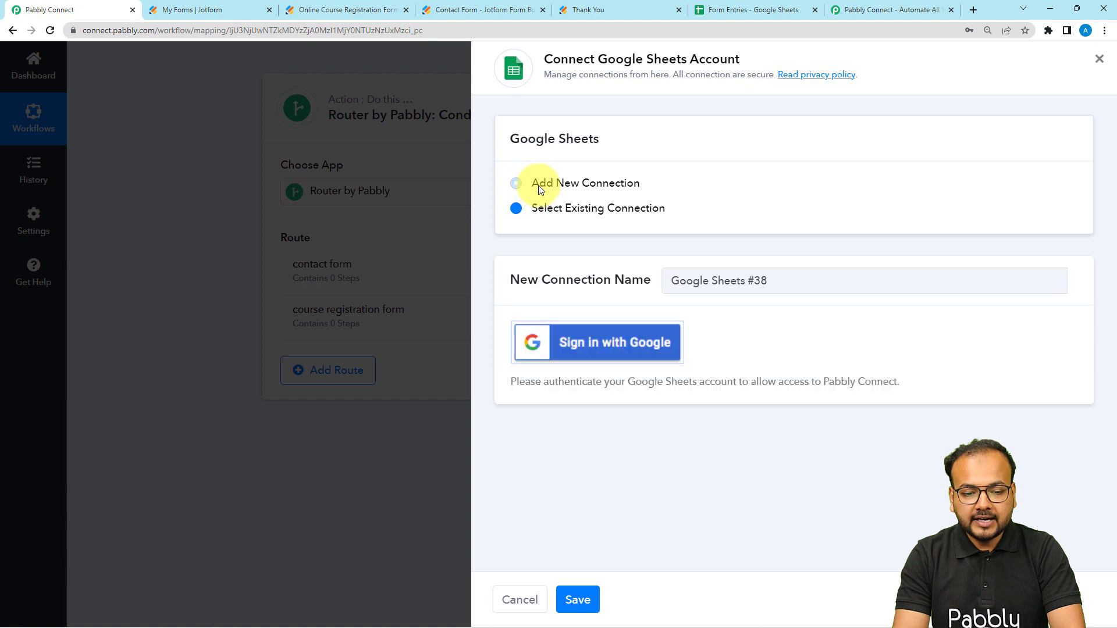
click(572, 343)
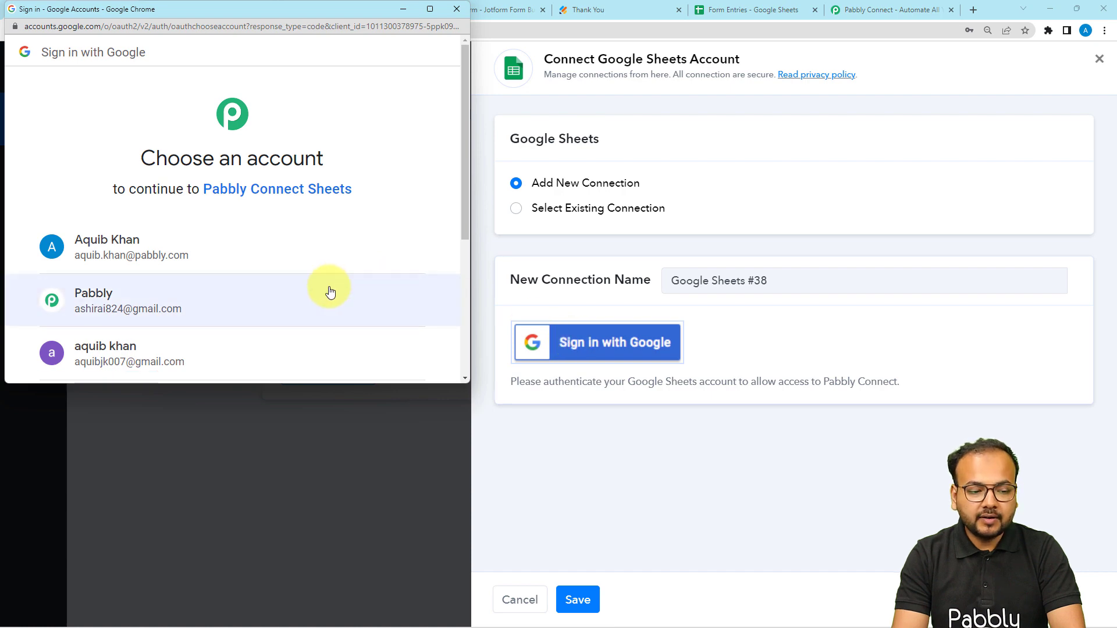
click(259, 305)
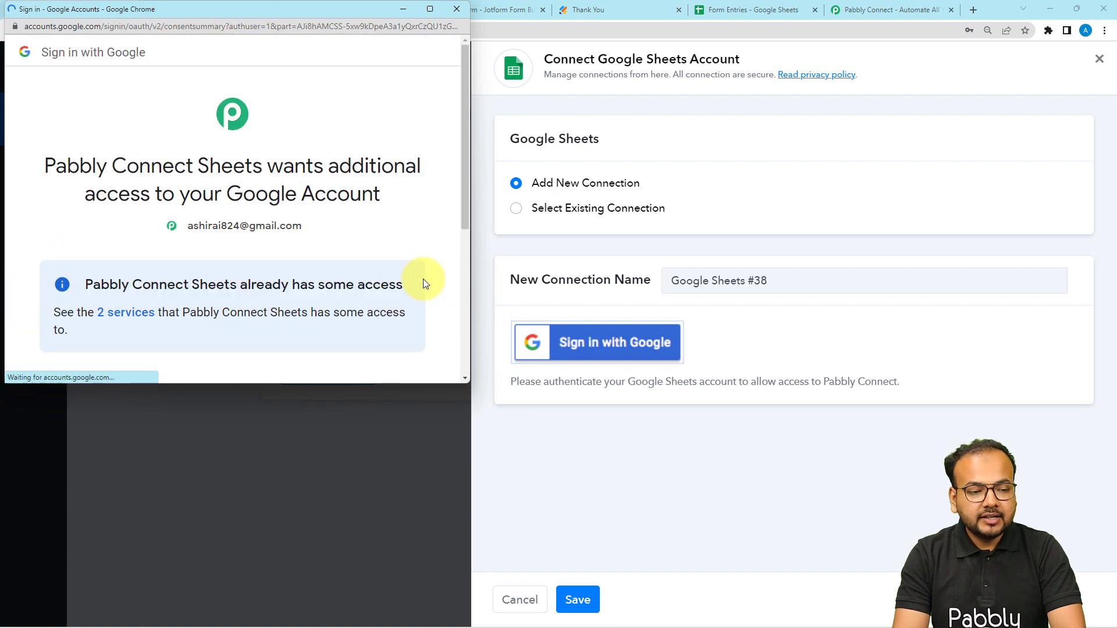
scroll(424, 283, down, 5)
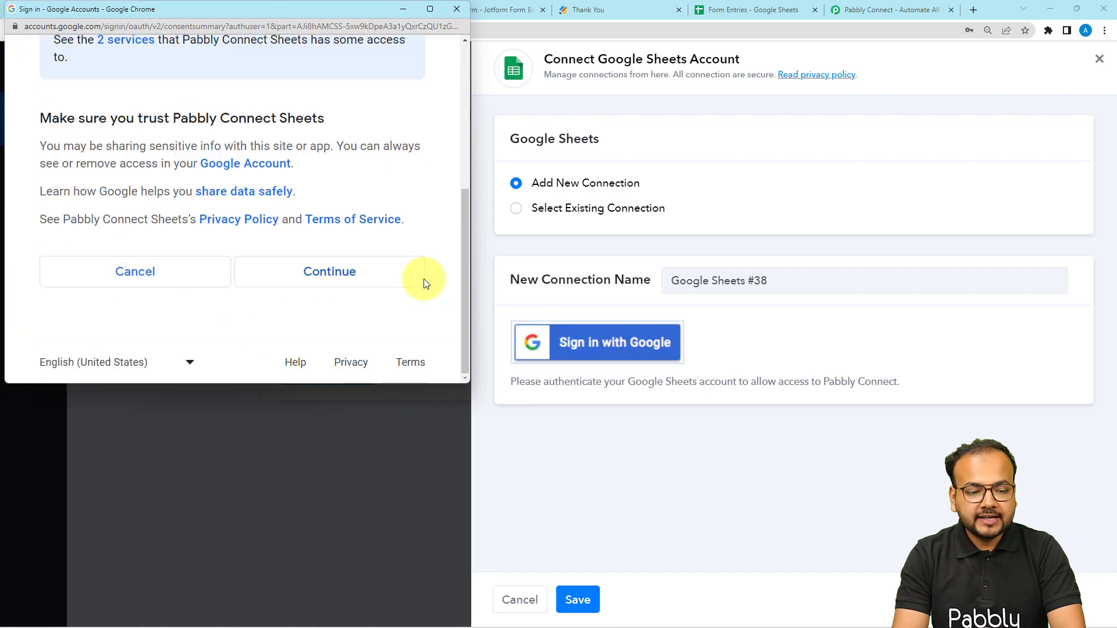
click(306, 284)
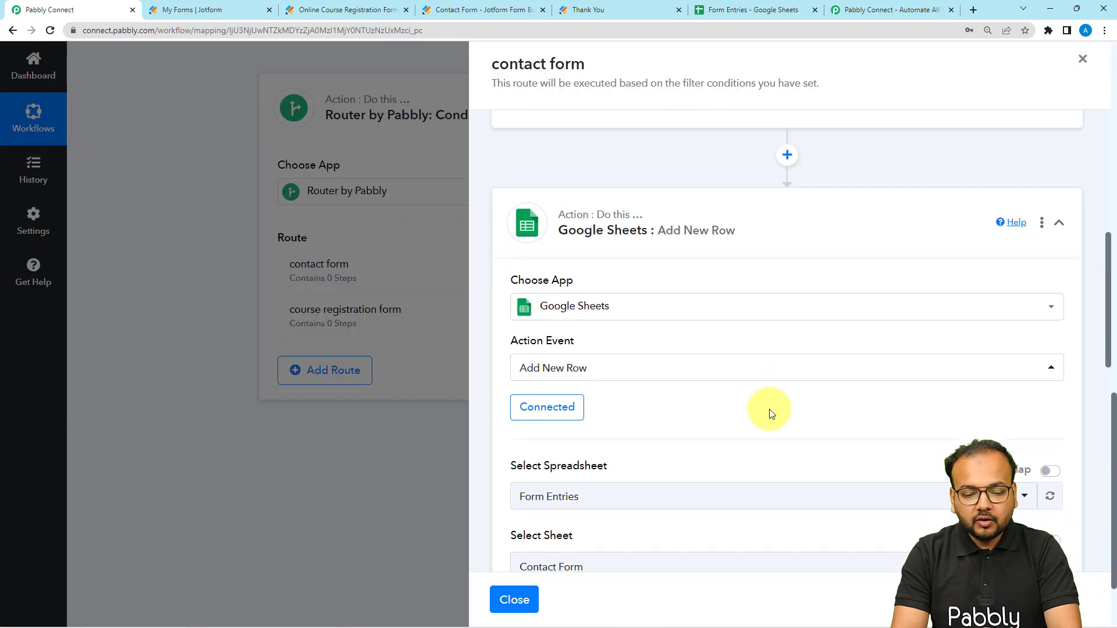
Choose the Form Entries spreadsheet and its Contact Form sheet as the target of the Google Sheets action.
scroll(769, 410, down, 2)
scroll(769, 410, down, 2)
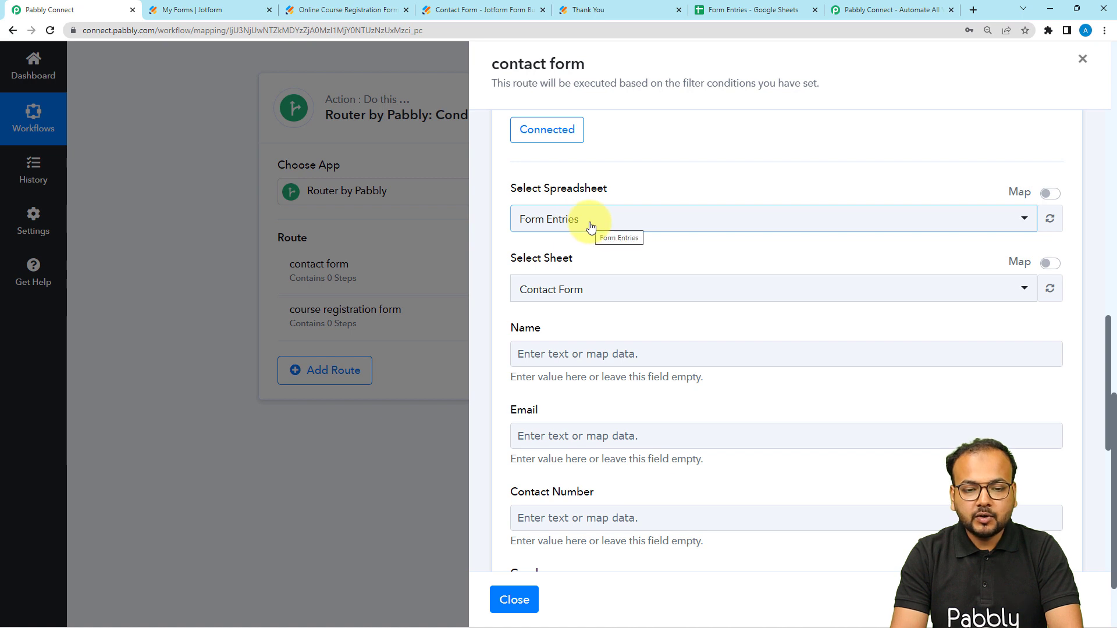
click(724, 11)
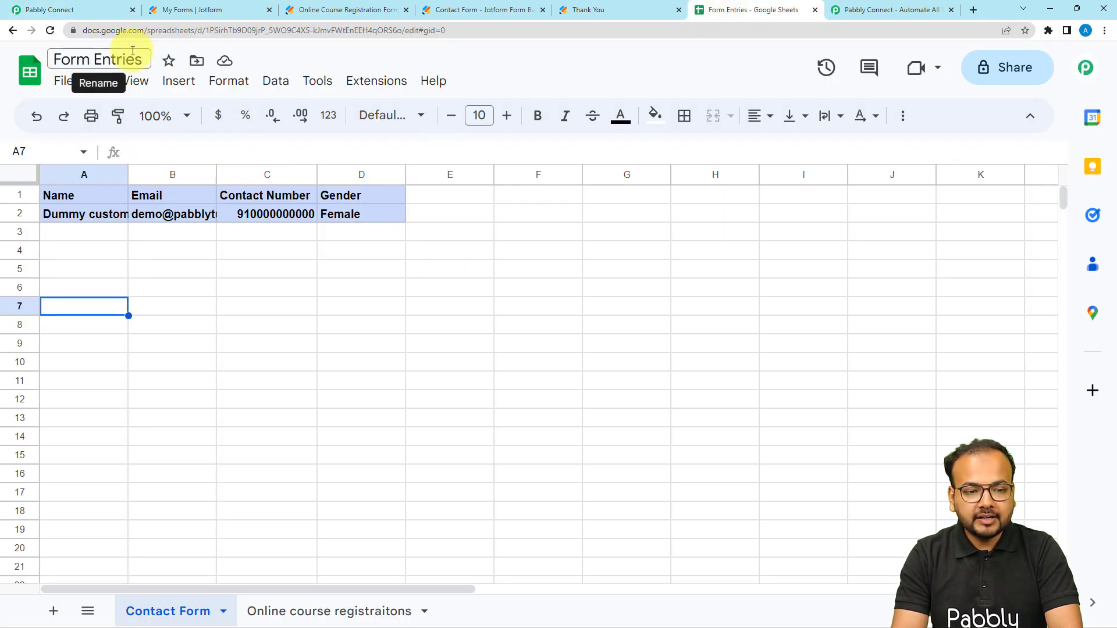
click(66, 8)
click(541, 217)
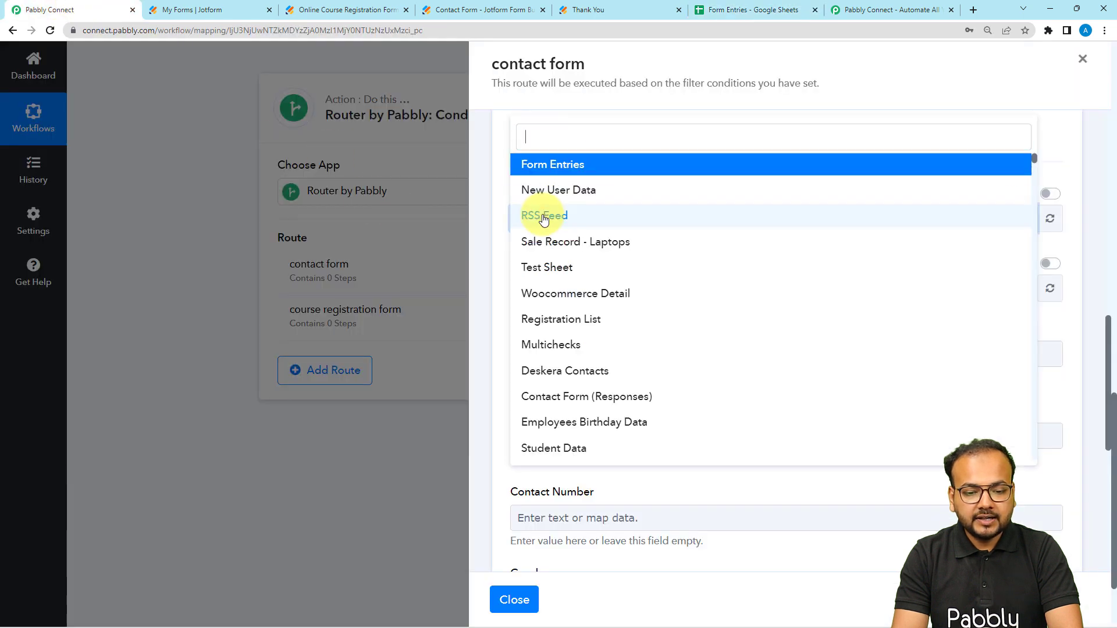
click(536, 165)
scroll(547, 279, down, 1)
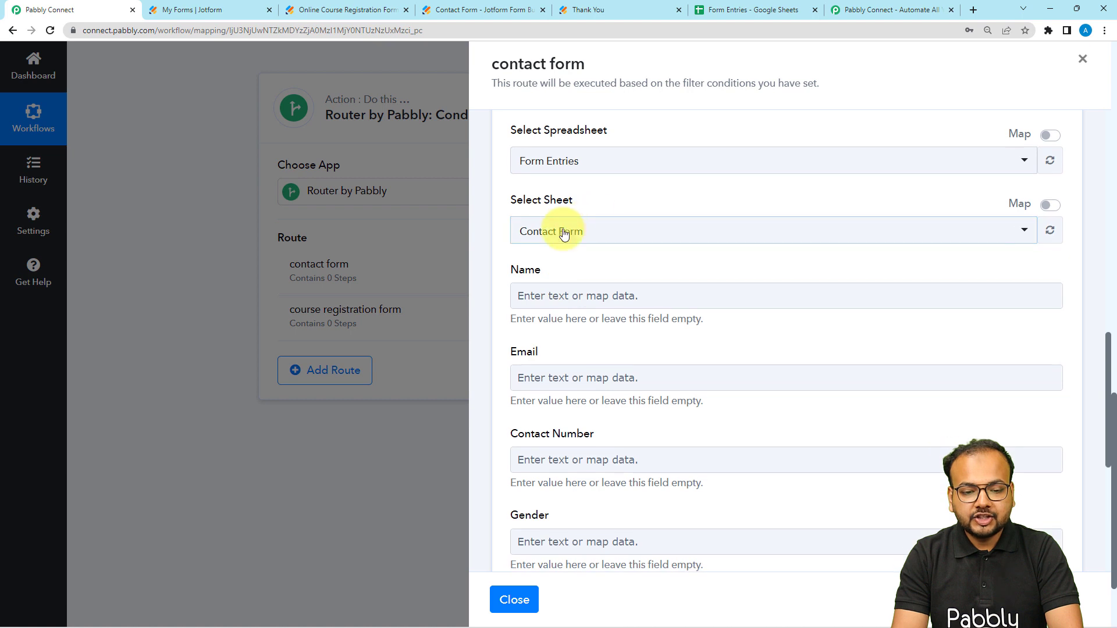
click(605, 231)
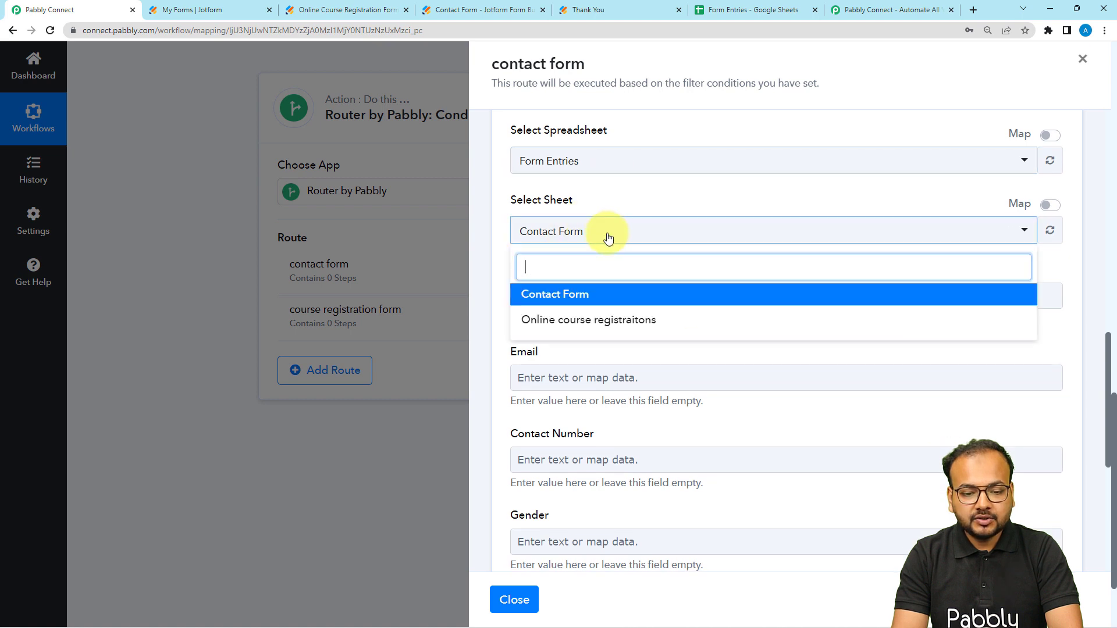
click(563, 300)
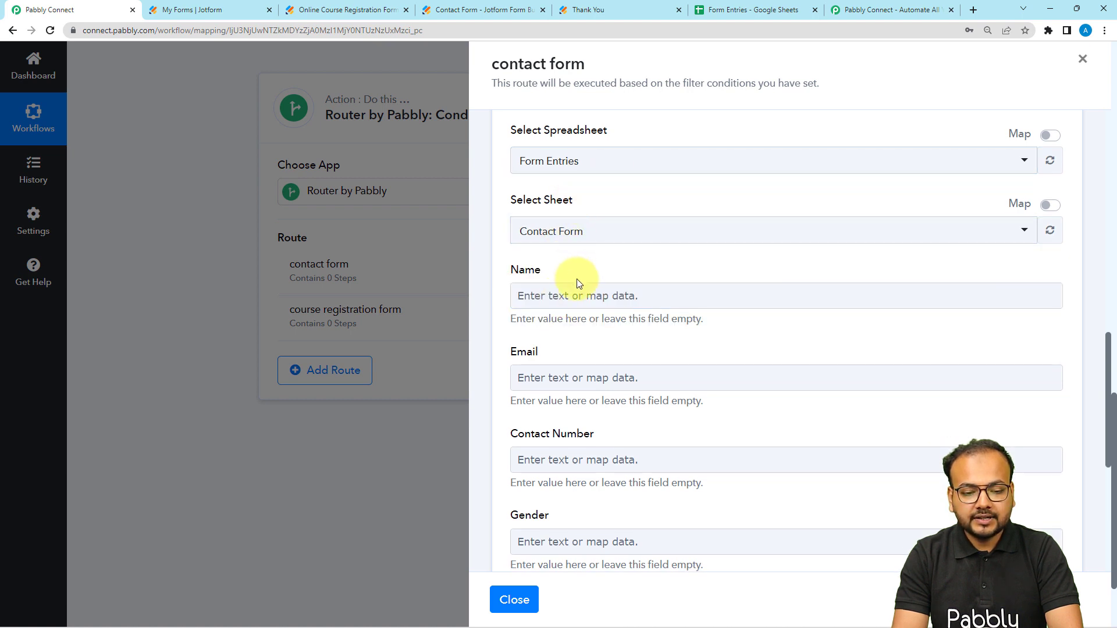
Check the Contact Form sheet's columns in Google Sheets, and map Name to the webhook's Q3 Name First and Q3 Name Last fields.
scroll(576, 279, down, 1)
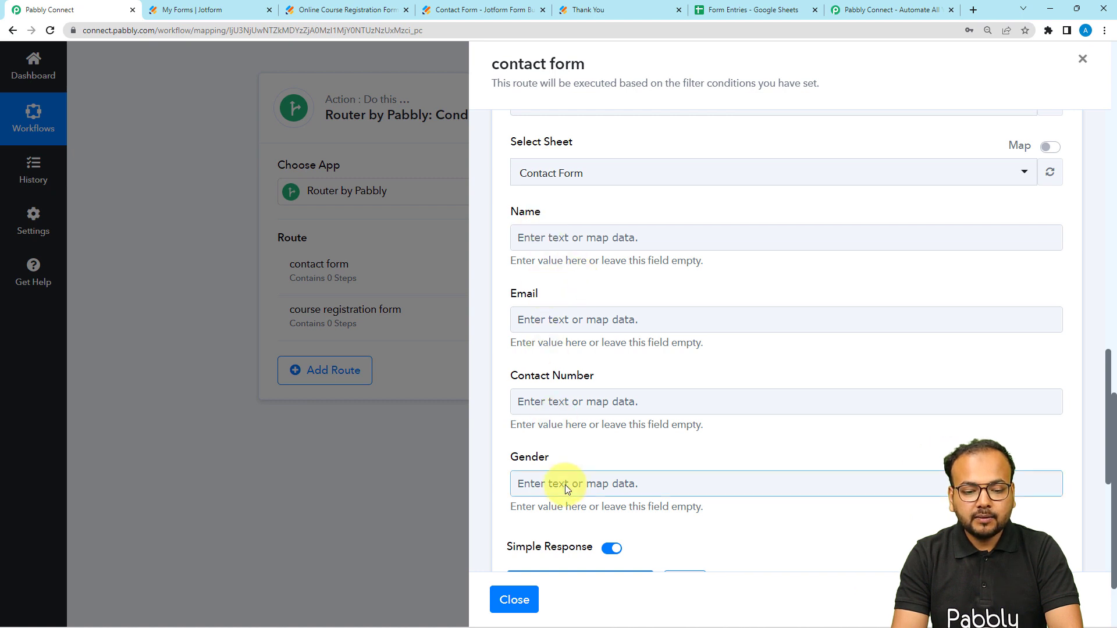
click(703, 8)
click(149, 242)
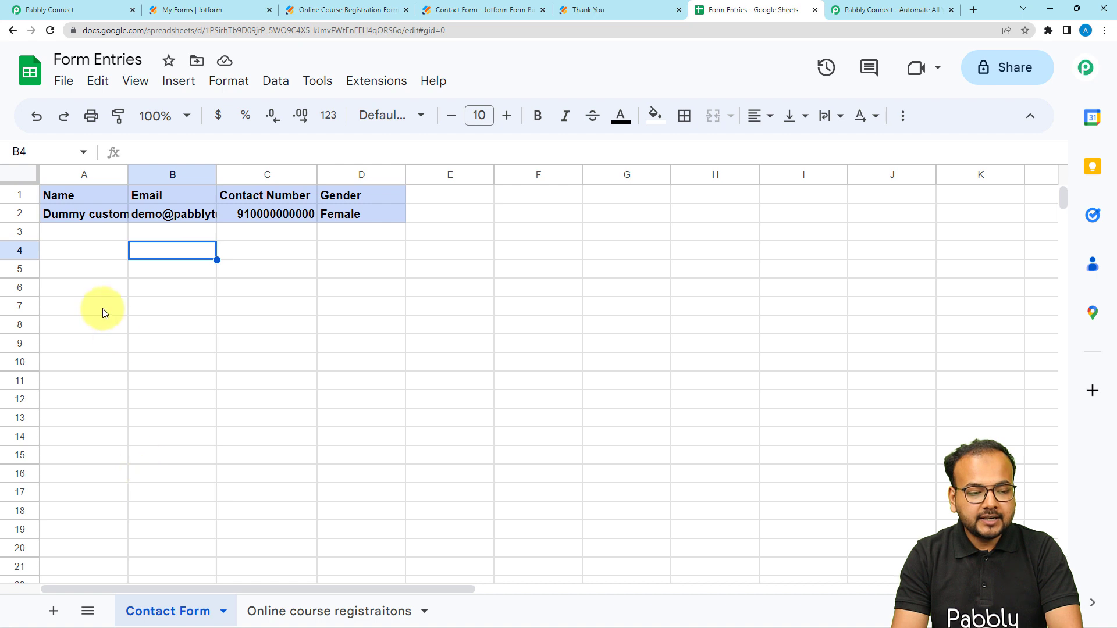
click(87, 252)
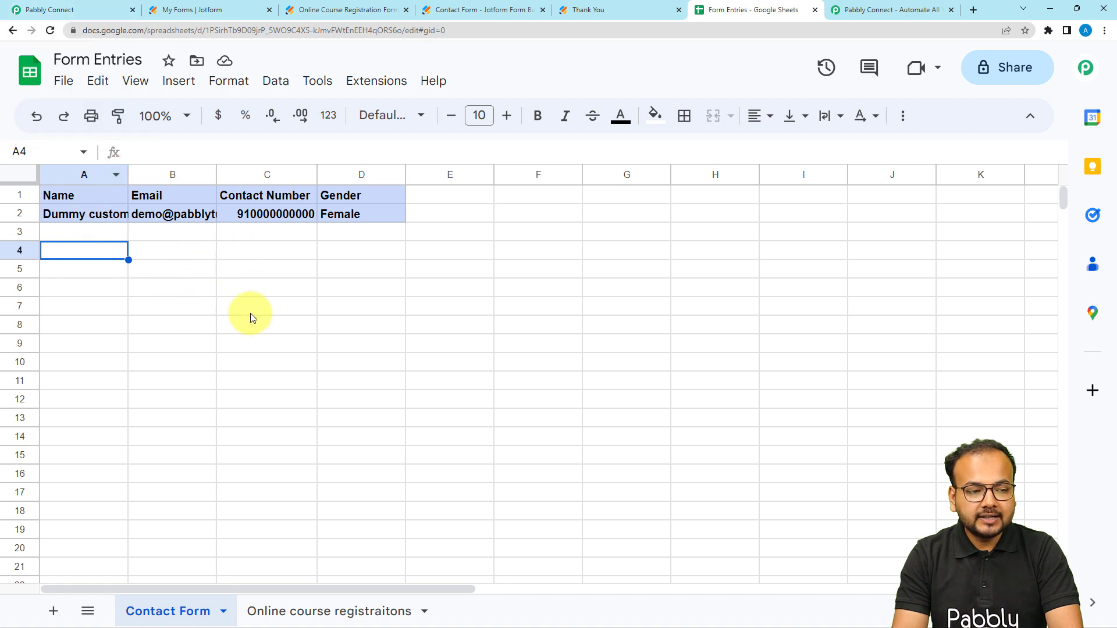
click(99, 14)
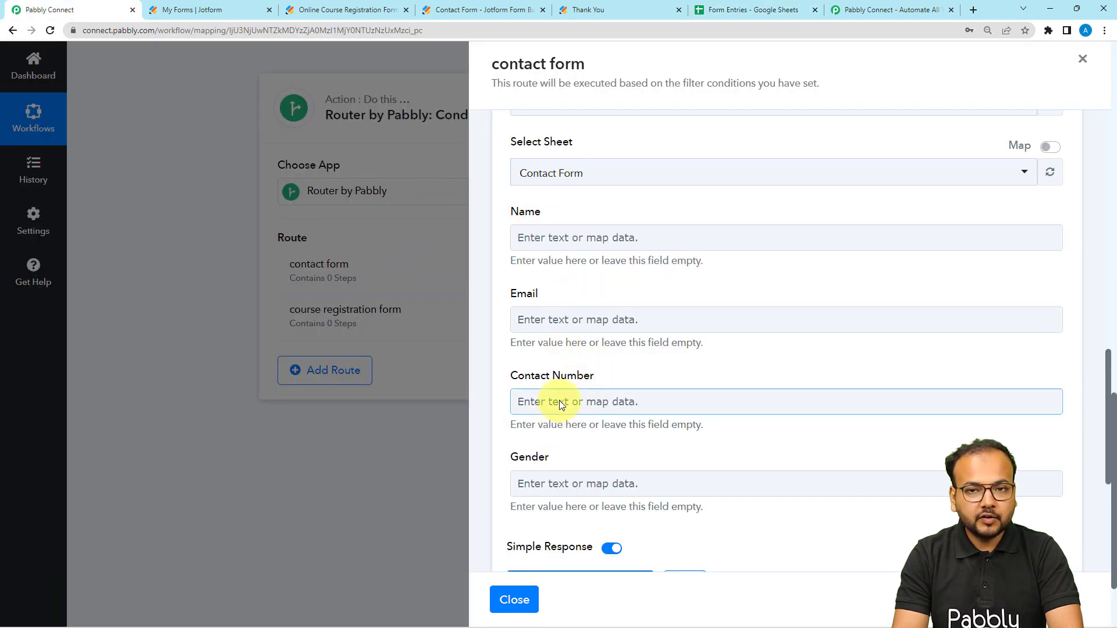
click(564, 235)
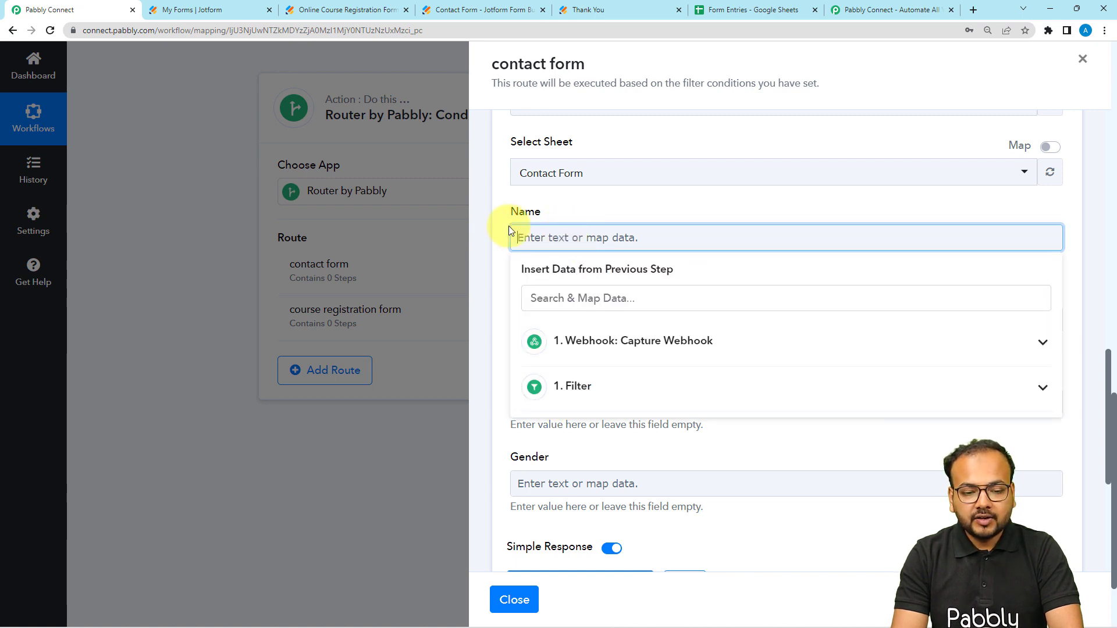
click(651, 357)
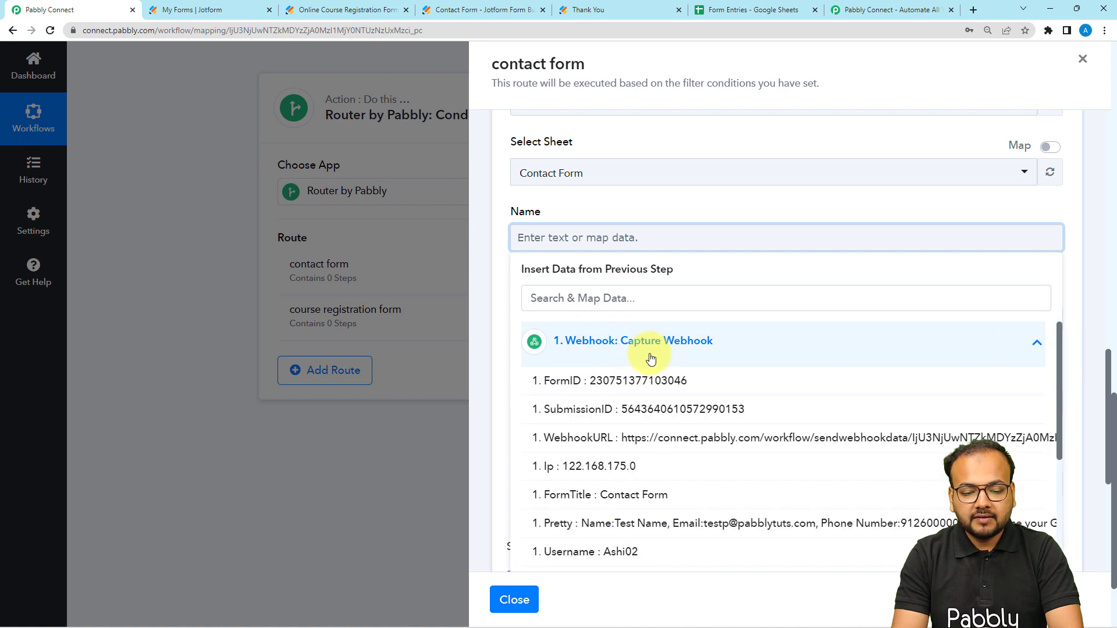
scroll(643, 407, down, 3)
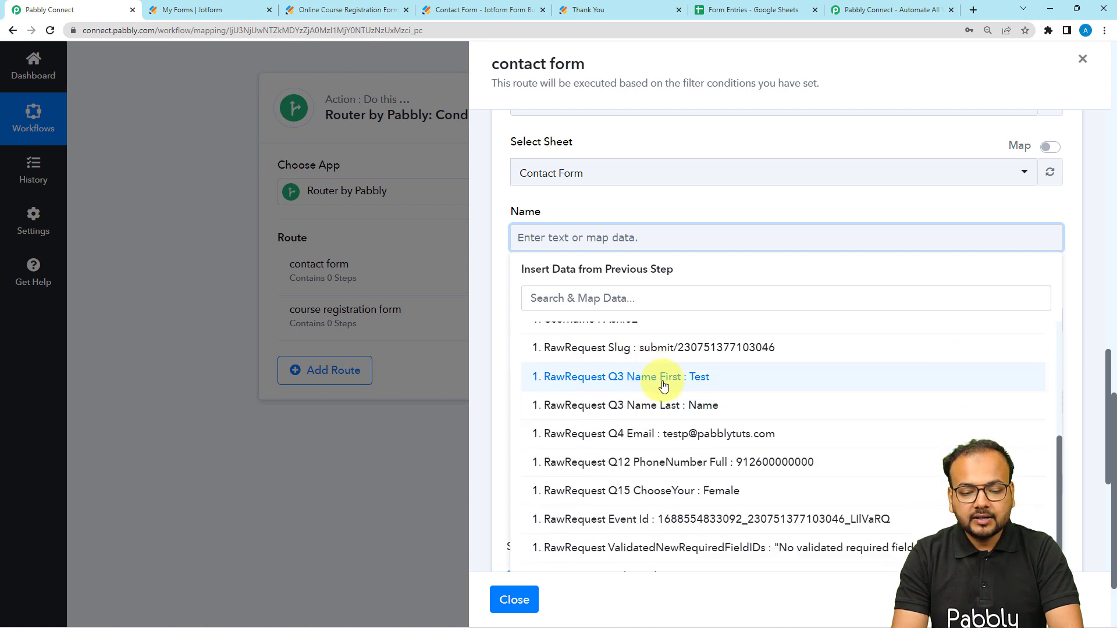
click(654, 384)
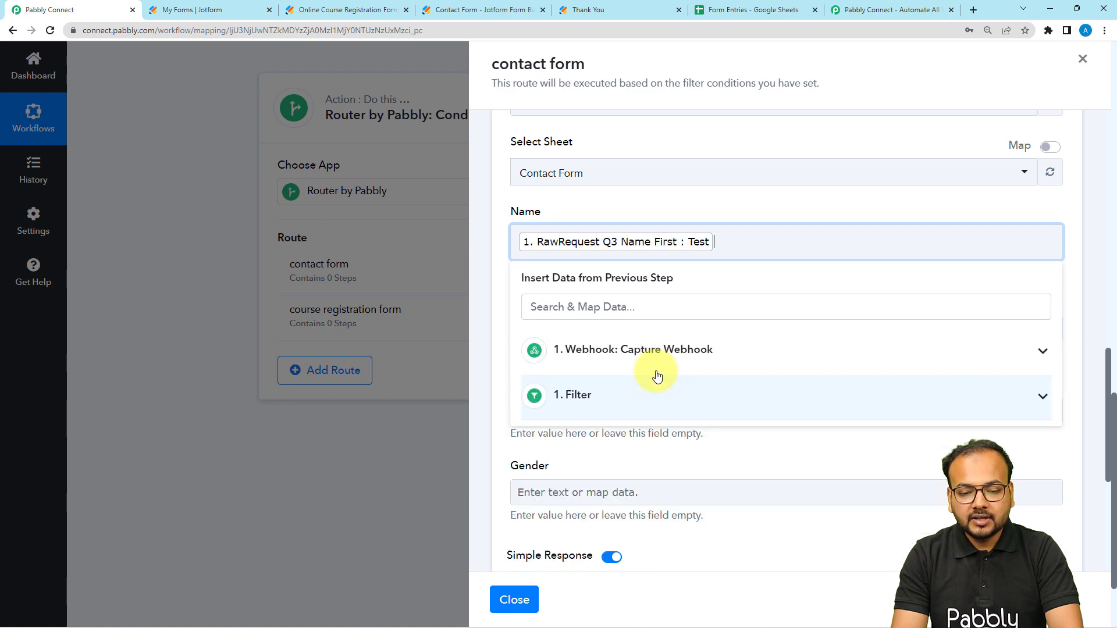
click(657, 375)
scroll(668, 494, down, 5)
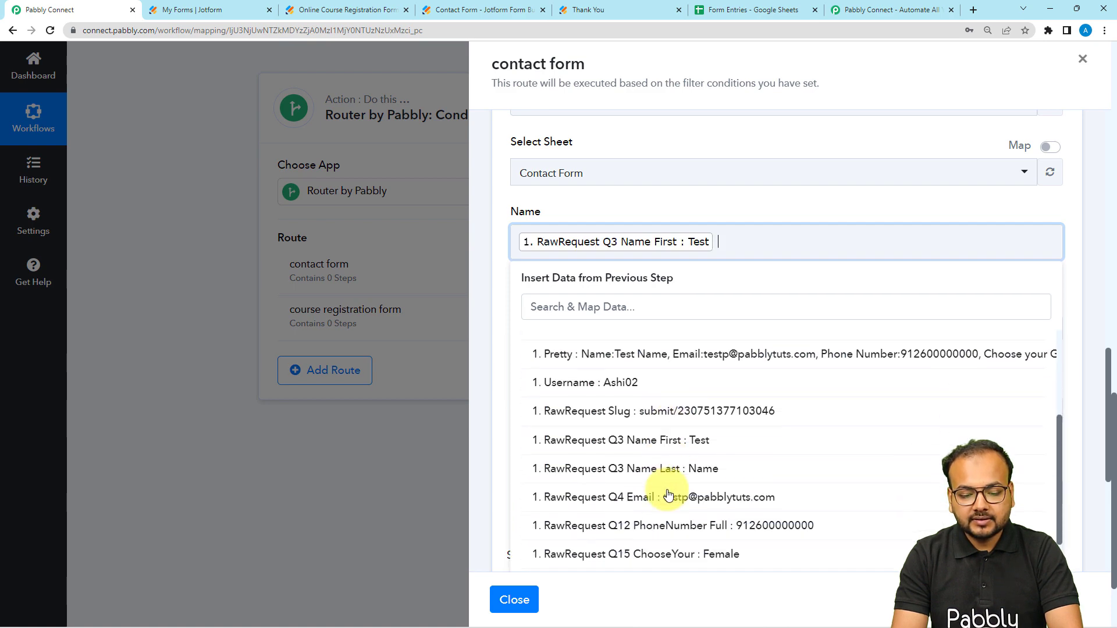
click(668, 417)
scroll(594, 245, down, 1)
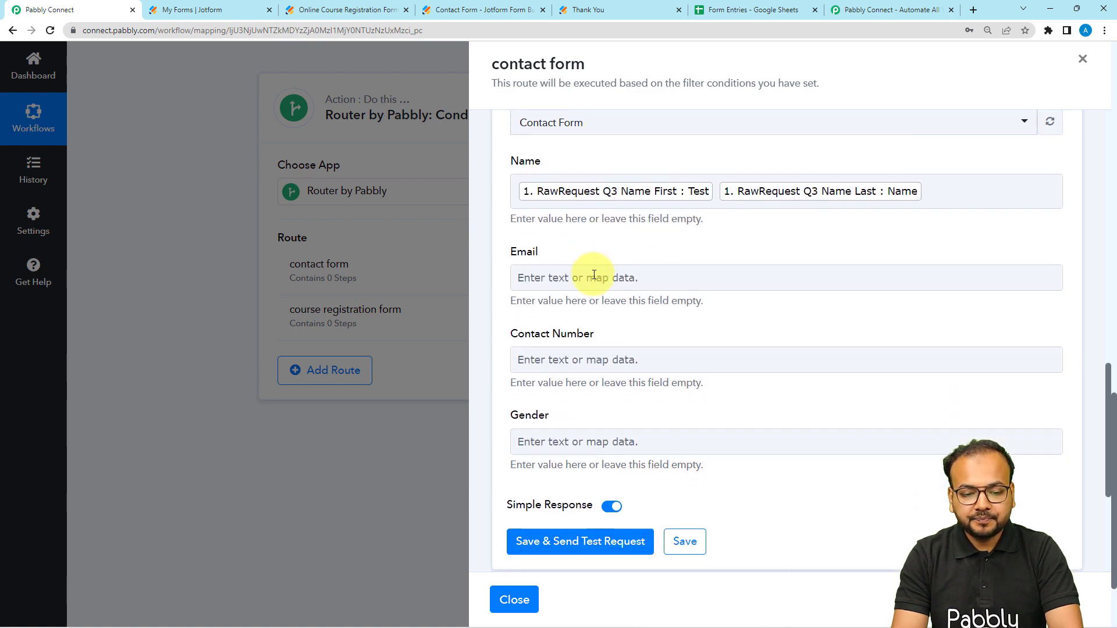
Map the Email column to the webhook's RawRequest Q4 Email field.
click(593, 274)
scroll(592, 274, down, 2)
click(592, 268)
scroll(582, 338, down, 4)
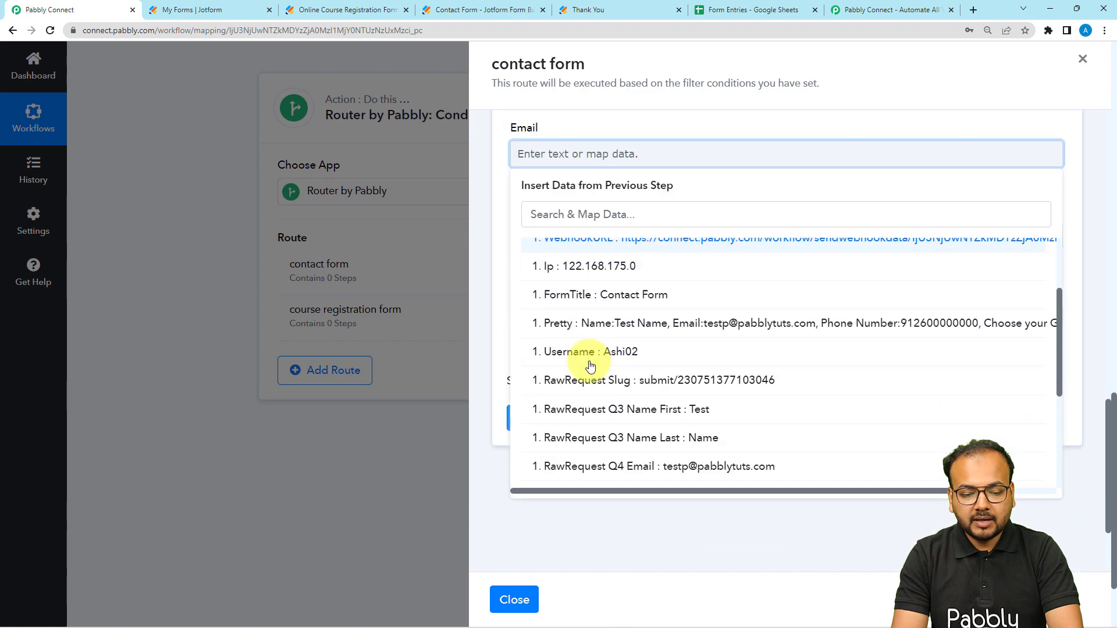
click(673, 350)
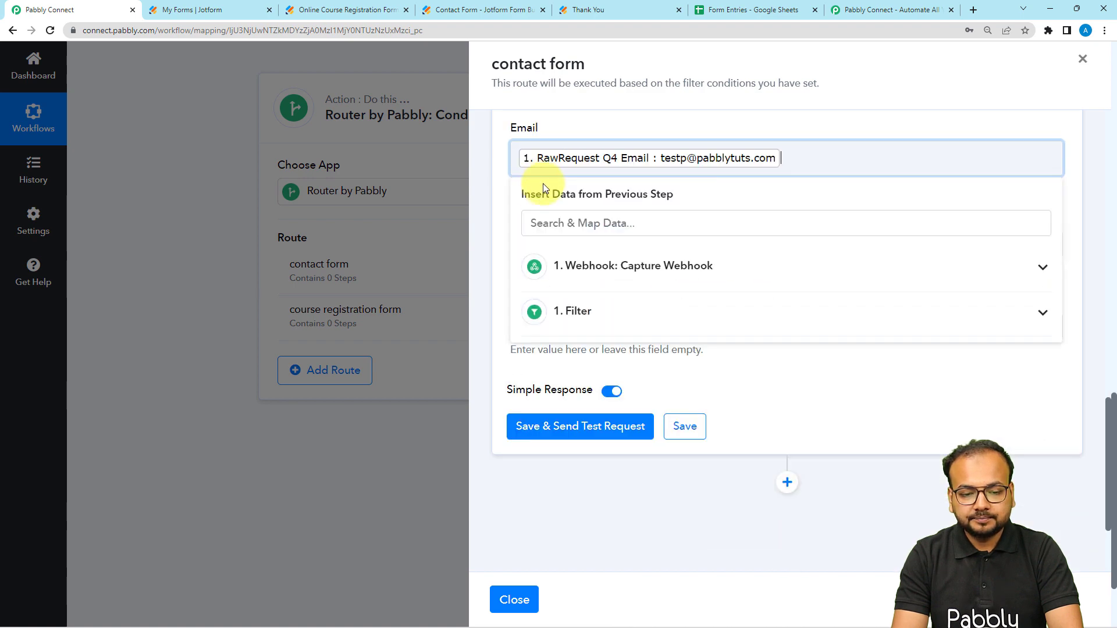
click(496, 212)
Map the Contact Number column to the webhook's RawRequest Q12 PhoneNumber Full field.
click(526, 245)
click(582, 347)
scroll(638, 471, down, 1)
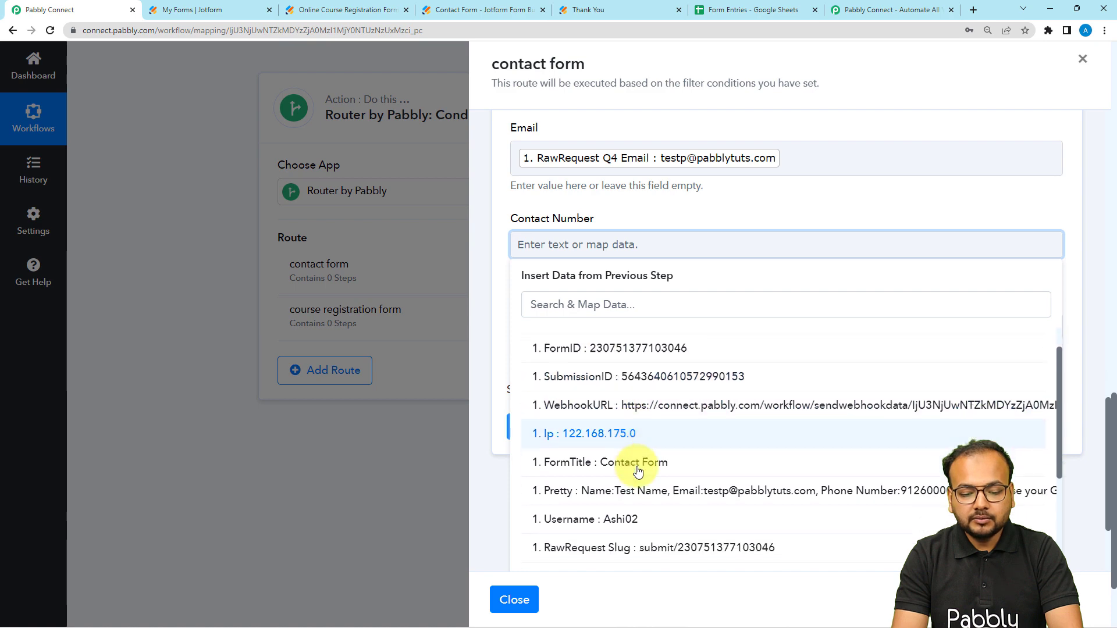
scroll(638, 472, down, 2)
click(711, 526)
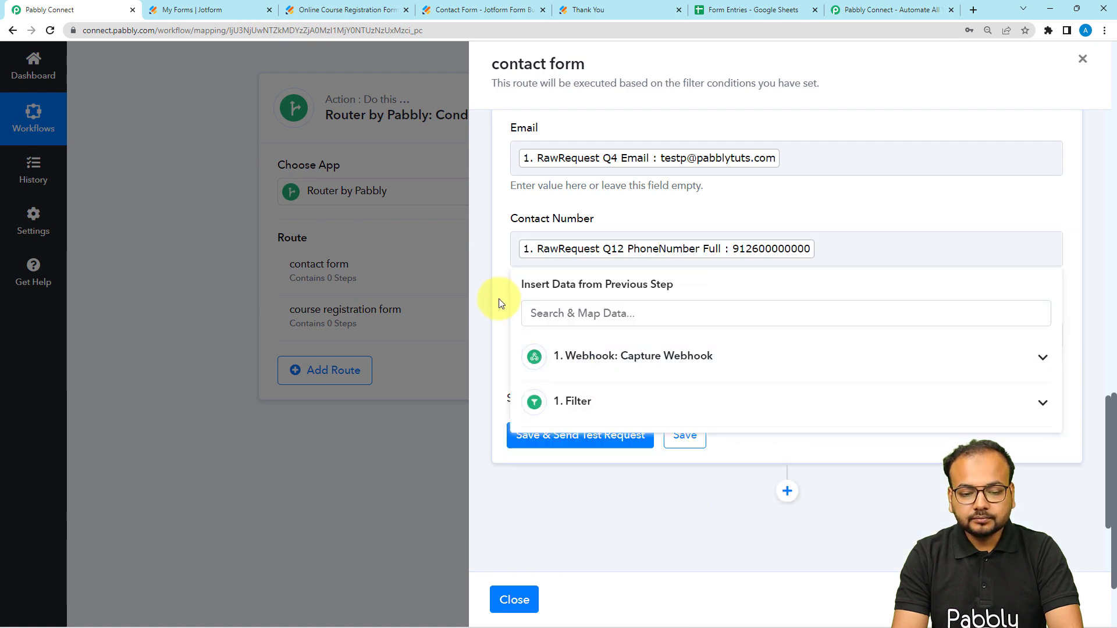
click(501, 303)
Map the Gender column to the webhook's RawRequest Q15 ChooseYour field.
click(546, 334)
click(590, 453)
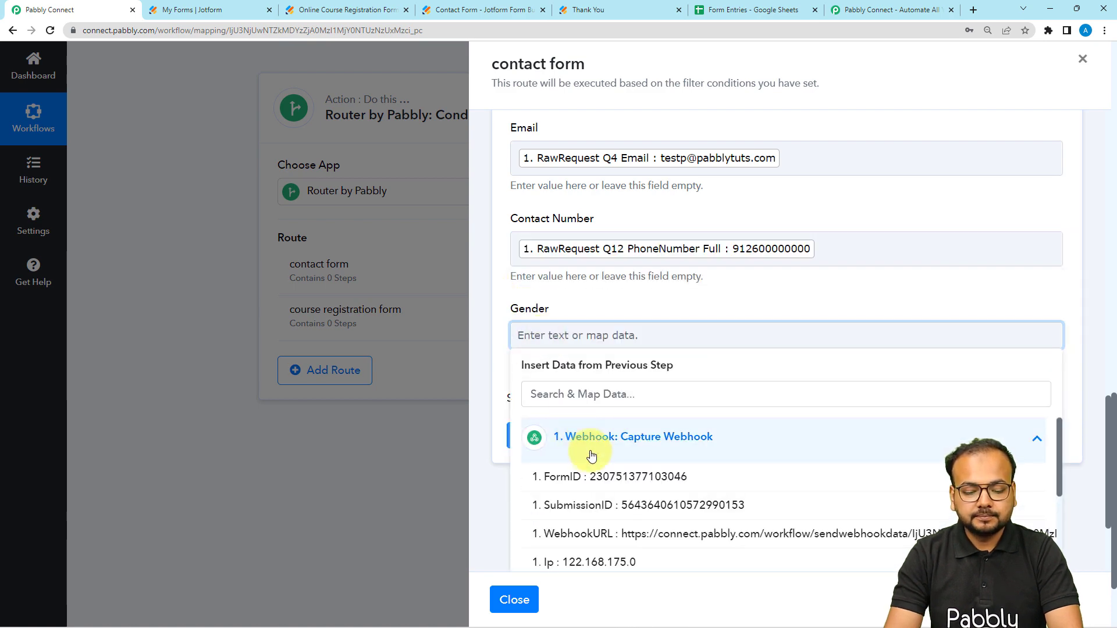
scroll(591, 456, down, 5)
click(576, 460)
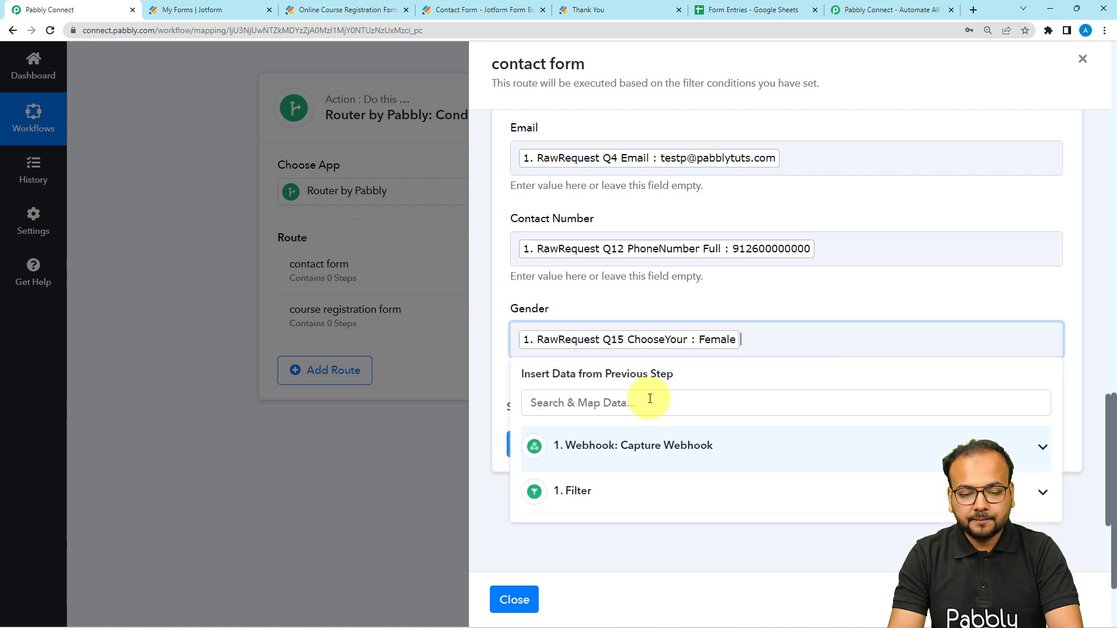
click(492, 375)
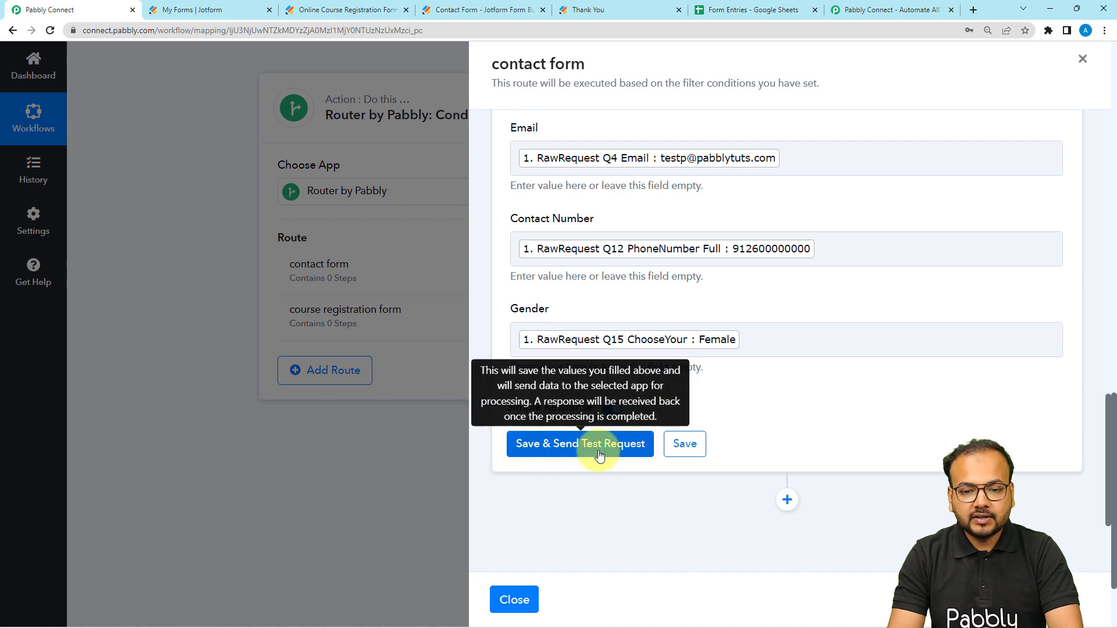
Save the Google Sheets action with a test request, and check the added row in the Contact Form sheet, widening the Name column.
click(715, 9)
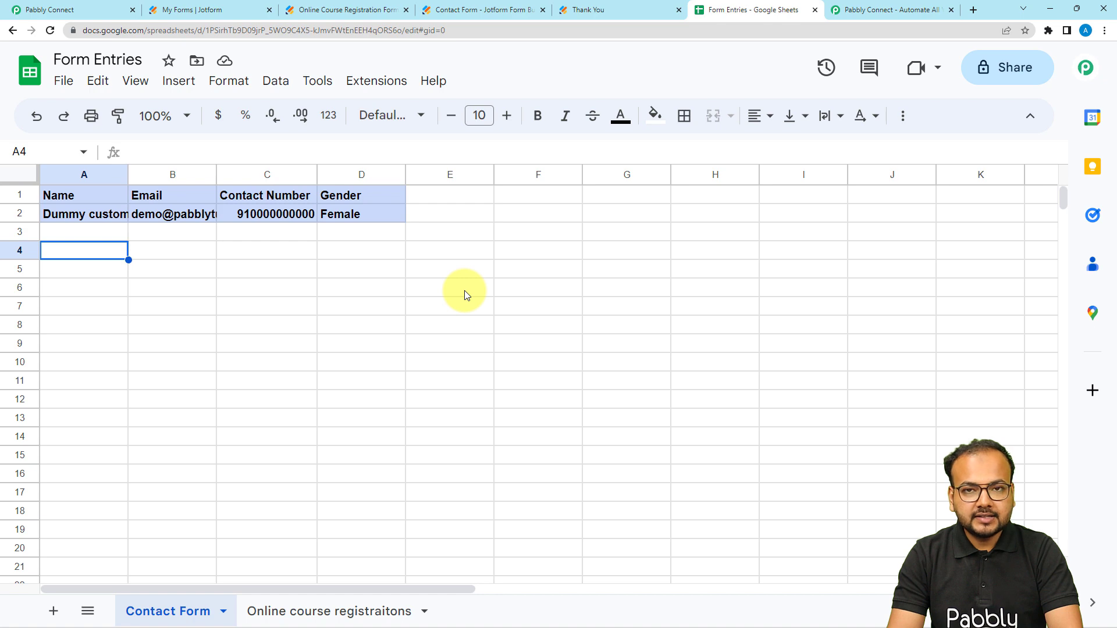
click(122, 10)
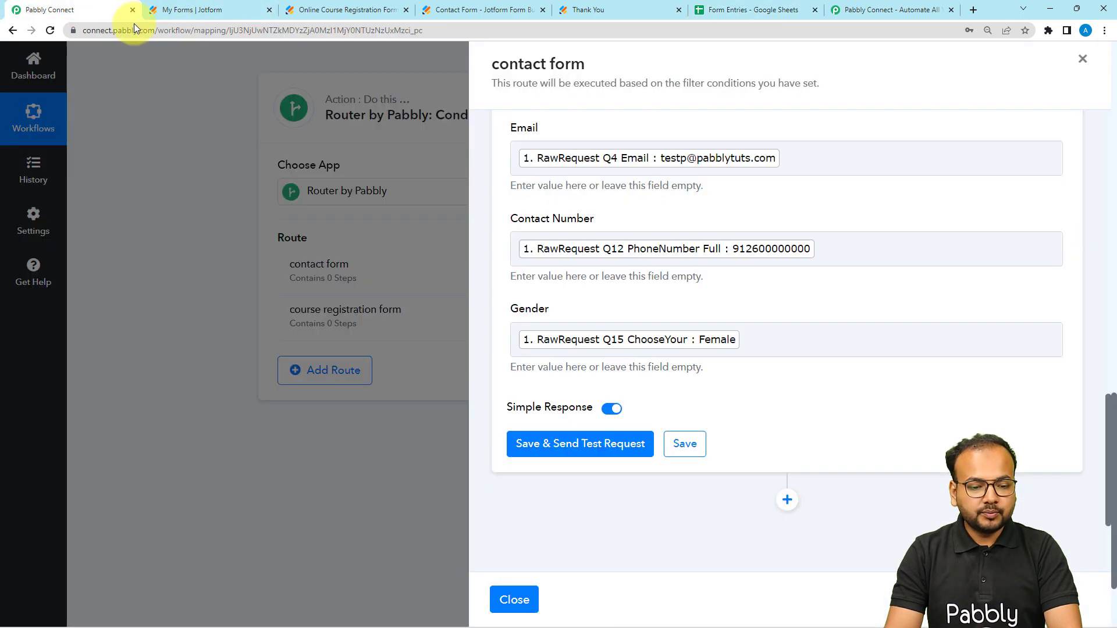
click(520, 452)
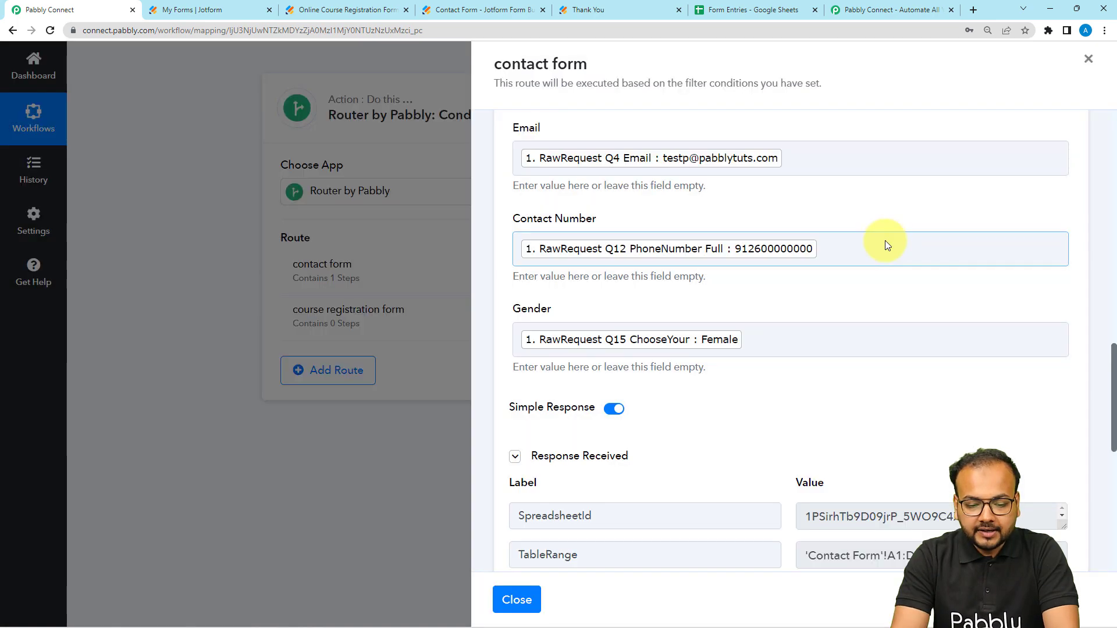
scroll(885, 240, down, 2)
scroll(887, 240, down, 2)
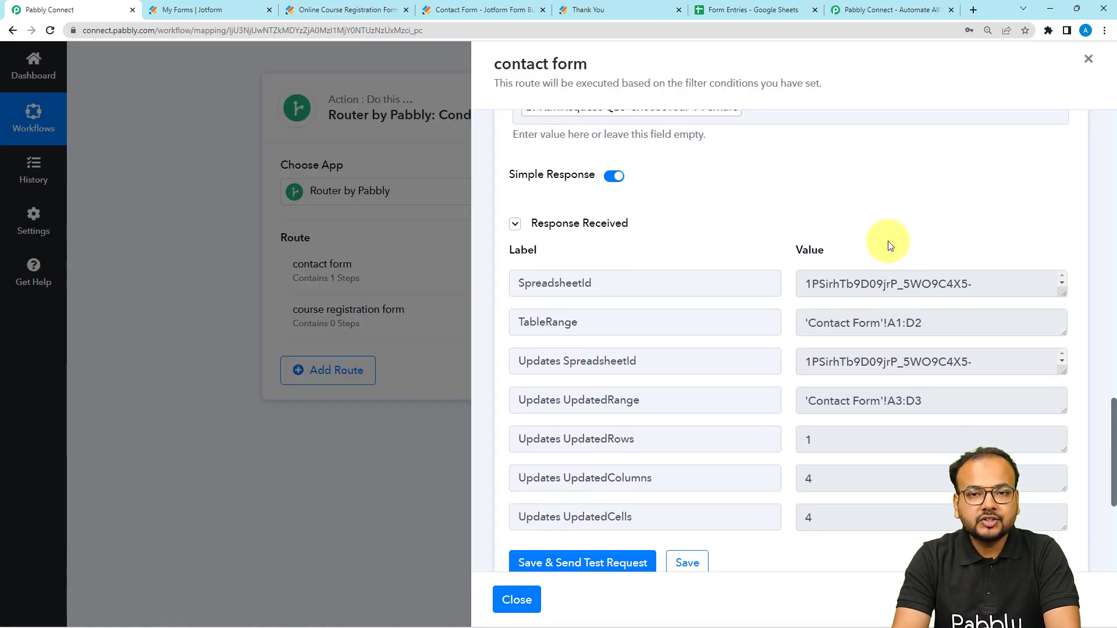
click(751, 10)
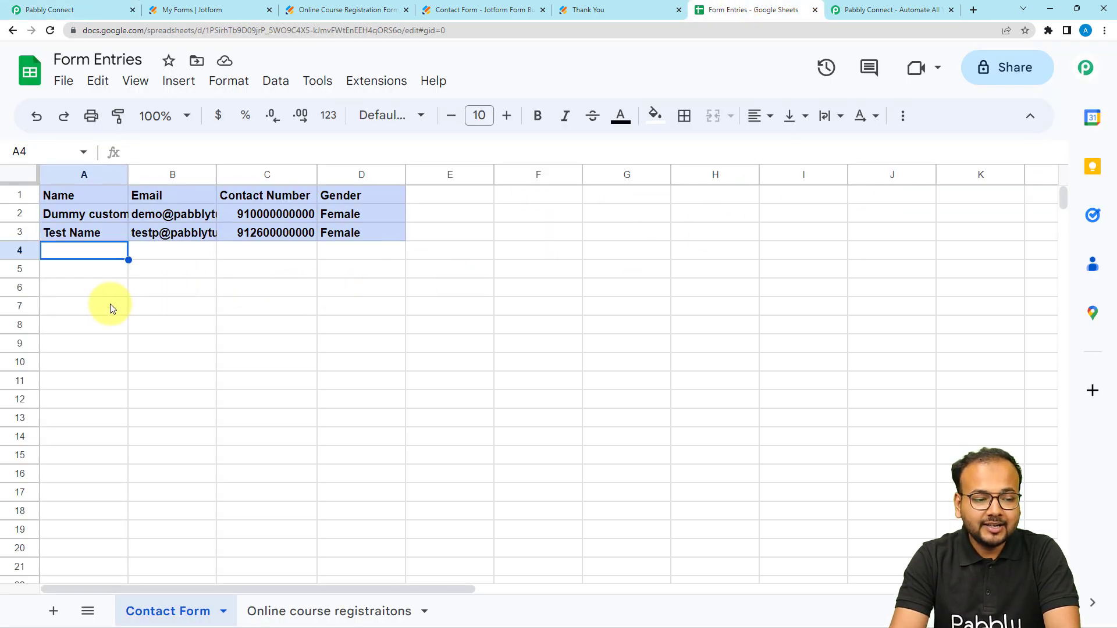
drag(124, 175, 147, 175)
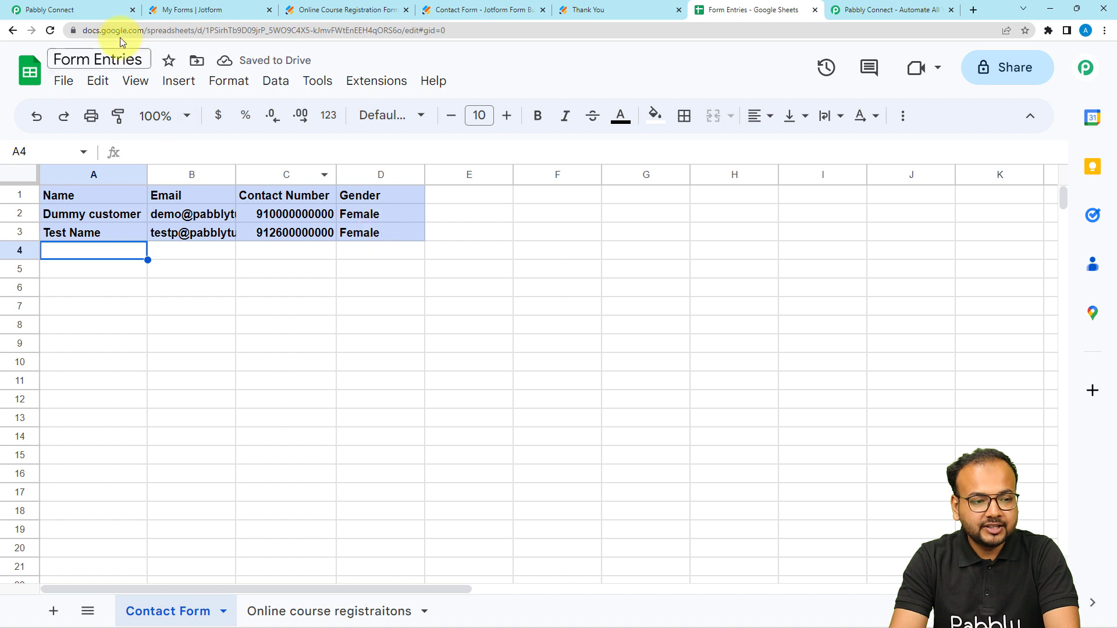
Close the contact form route's settings in Pabbly Connect and return to the workflow's Webhook trigger.
click(107, 12)
scroll(655, 444, up, 5)
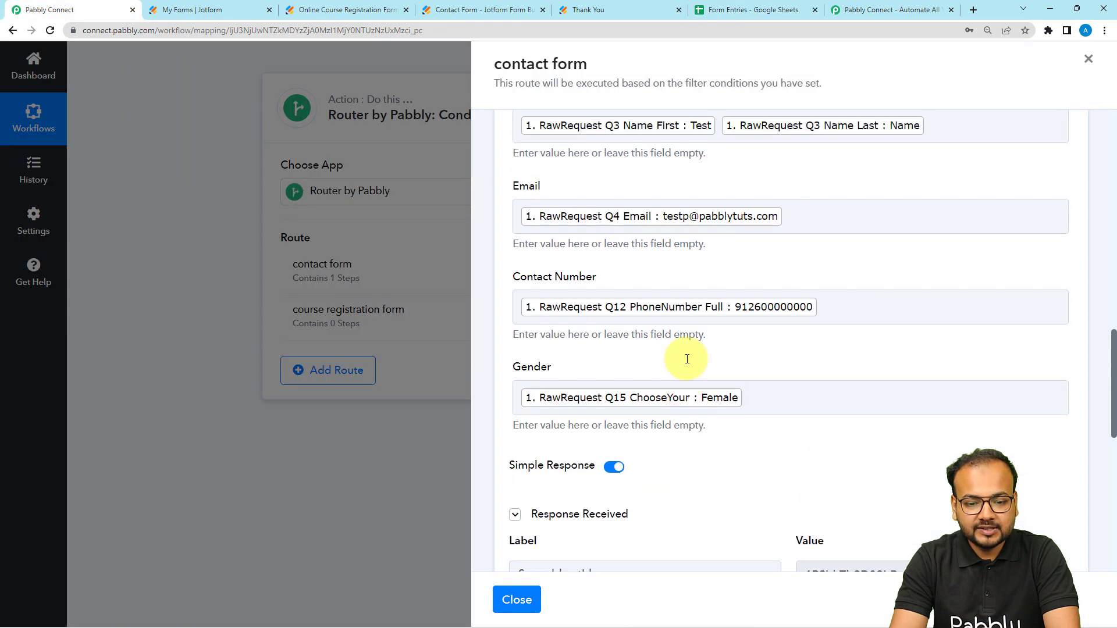
scroll(688, 360, up, 2)
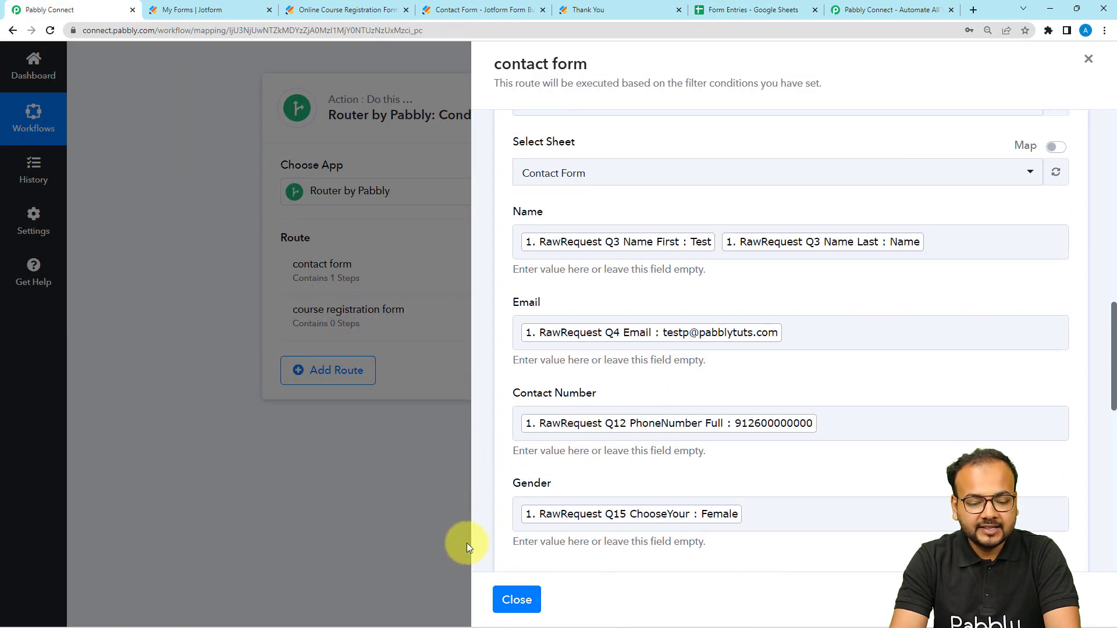
click(517, 600)
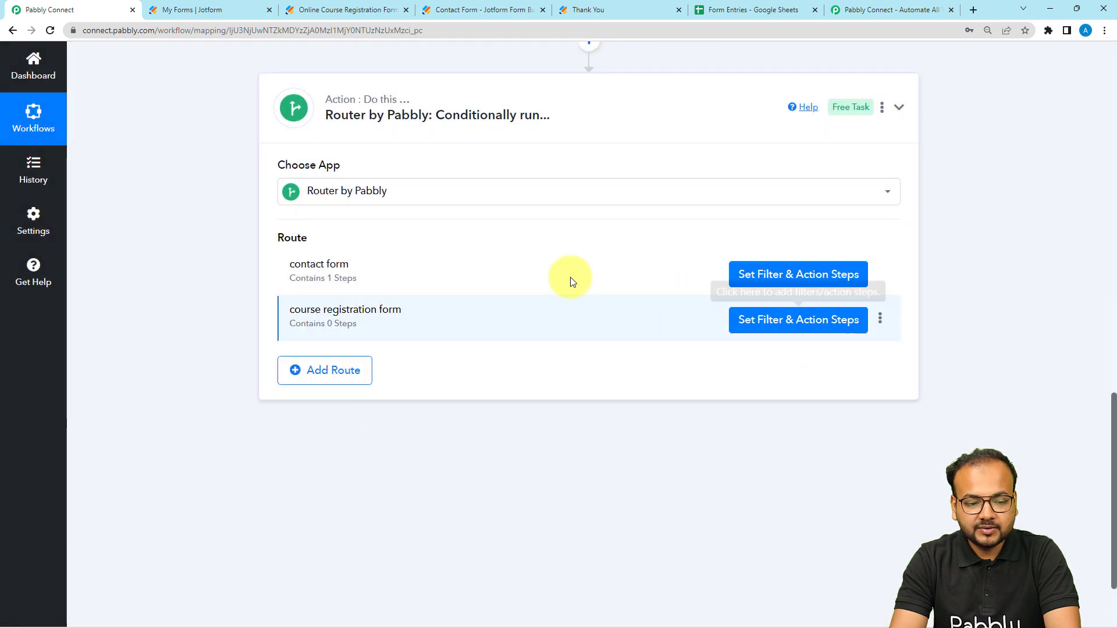
click(760, 324)
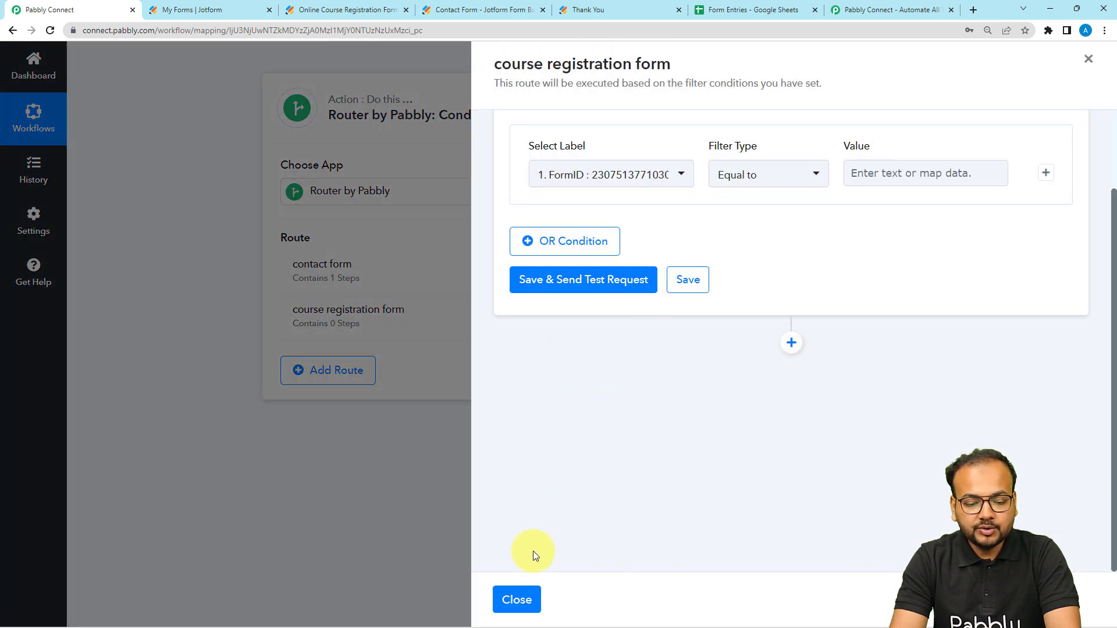
click(515, 600)
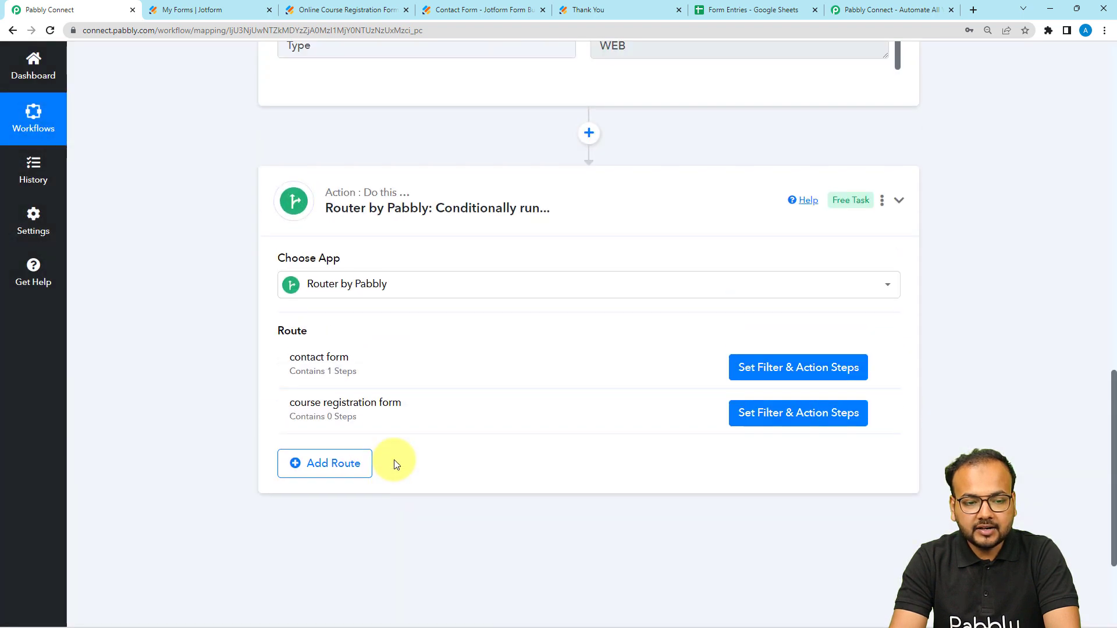
scroll(393, 459, up, 15)
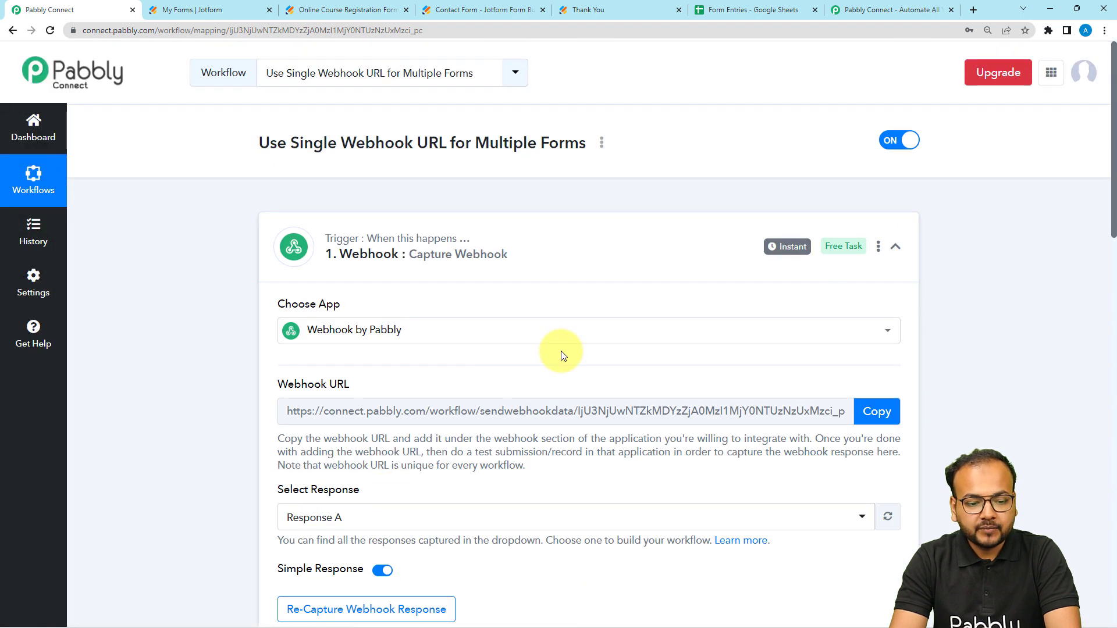
Start re-capturing the webhook response in the Webhook trigger and confirm the recapture.
scroll(231, 424, down, 2)
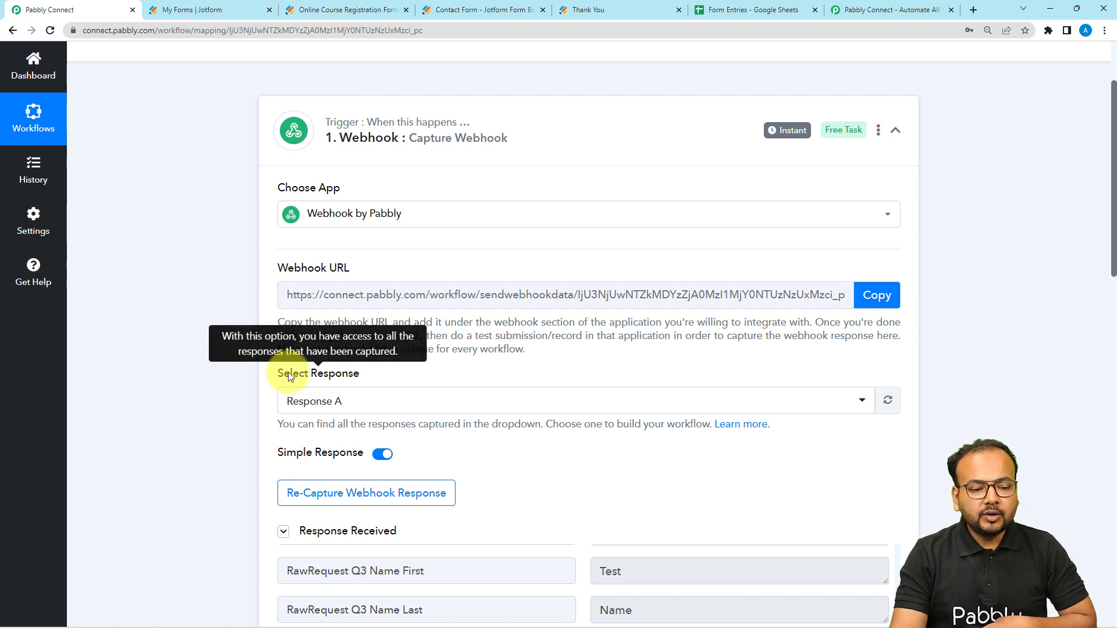
scroll(261, 403, down, 2)
scroll(268, 413, down, 2)
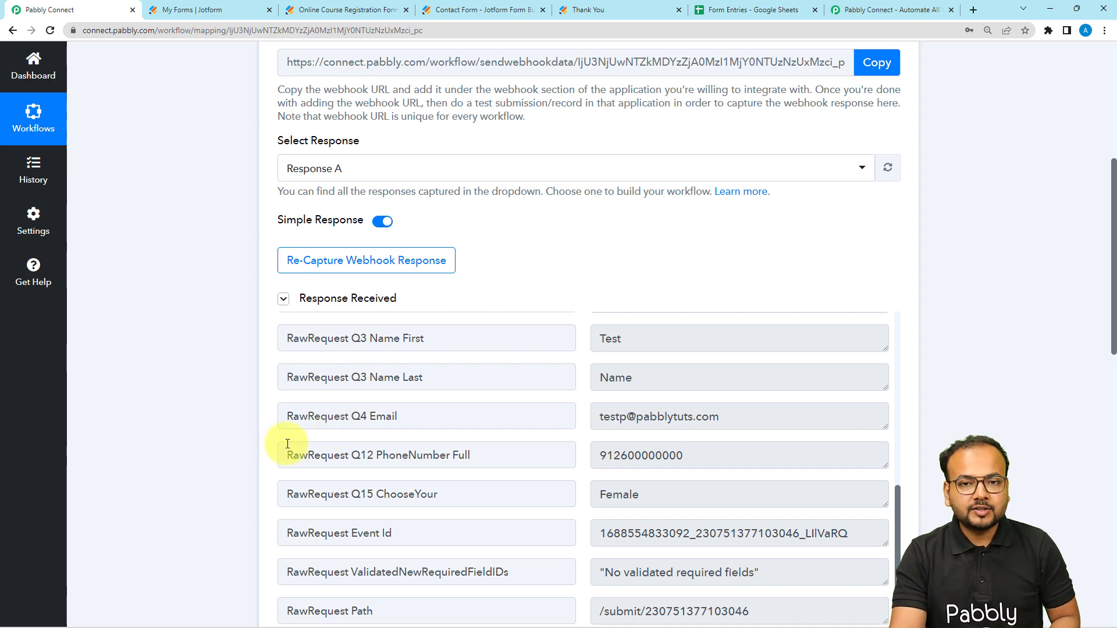
click(314, 267)
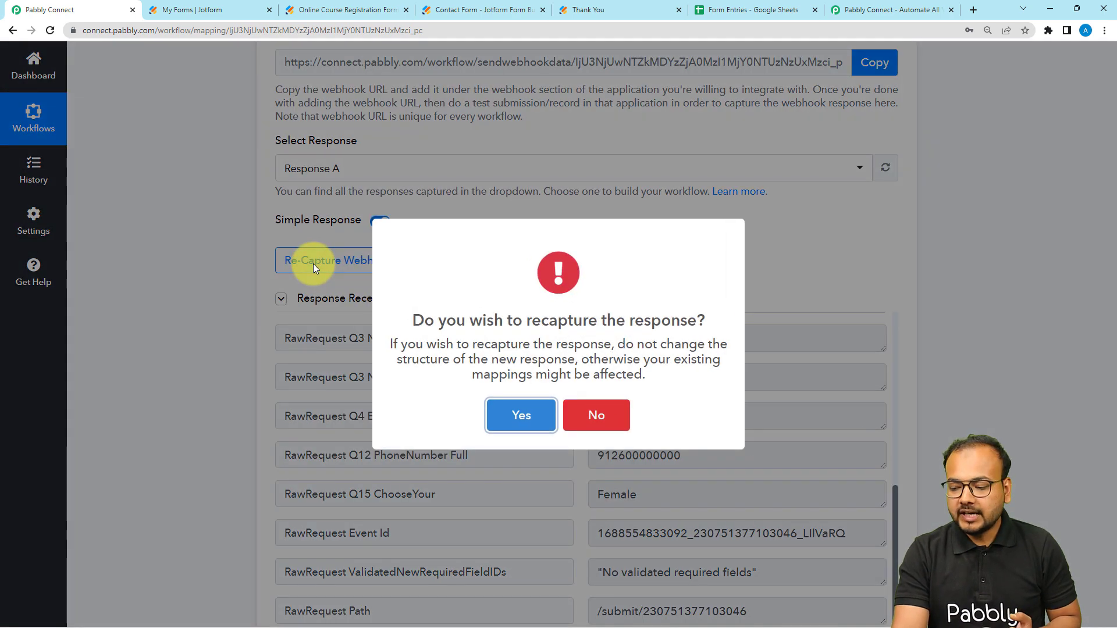
click(512, 415)
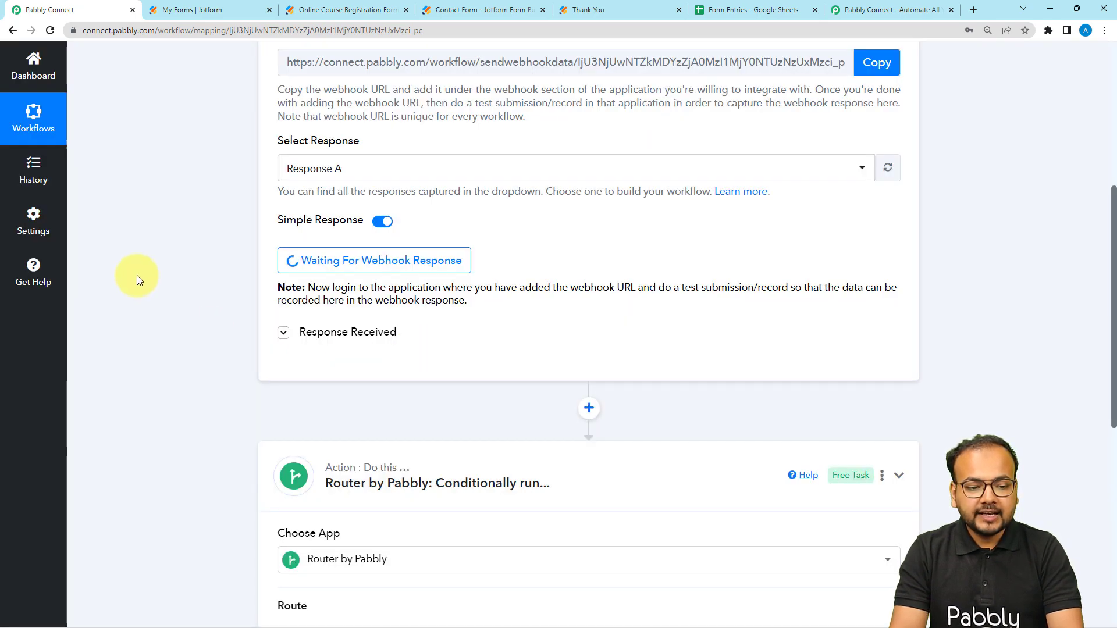
Switch to the Online Course Registration Form in Jotform and open its published form in a new tab.
click(314, 13)
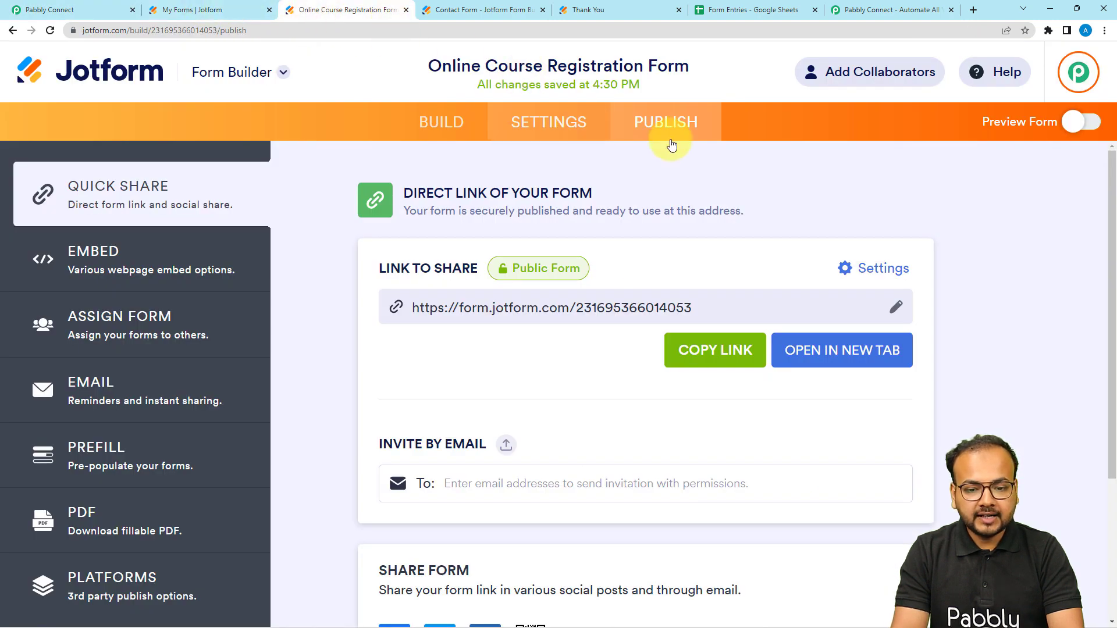
click(803, 349)
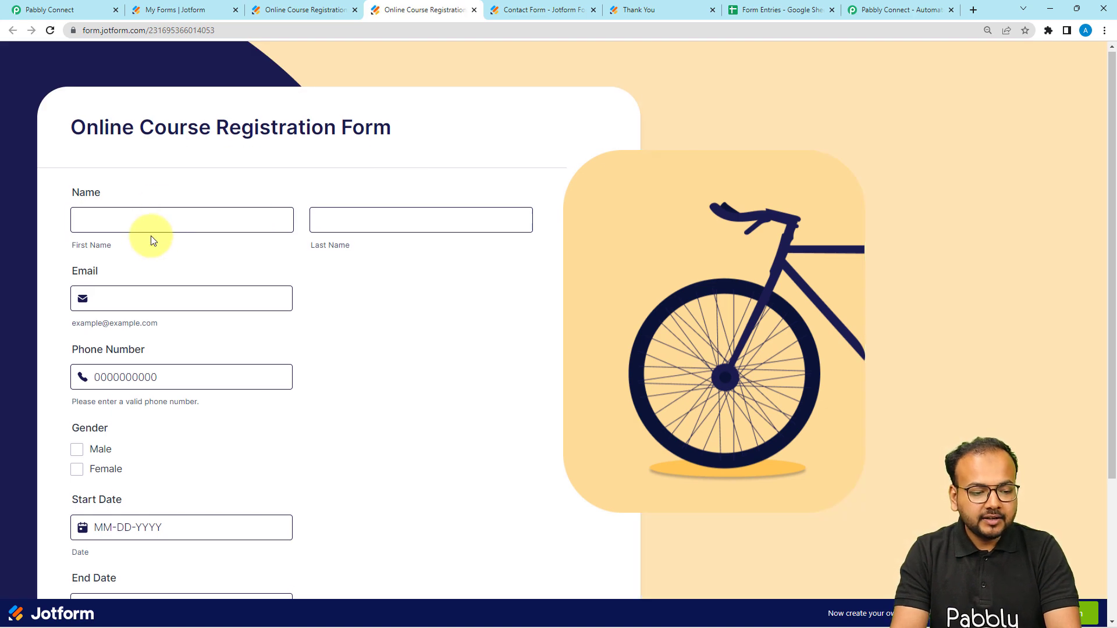
scroll(151, 236, down, 1)
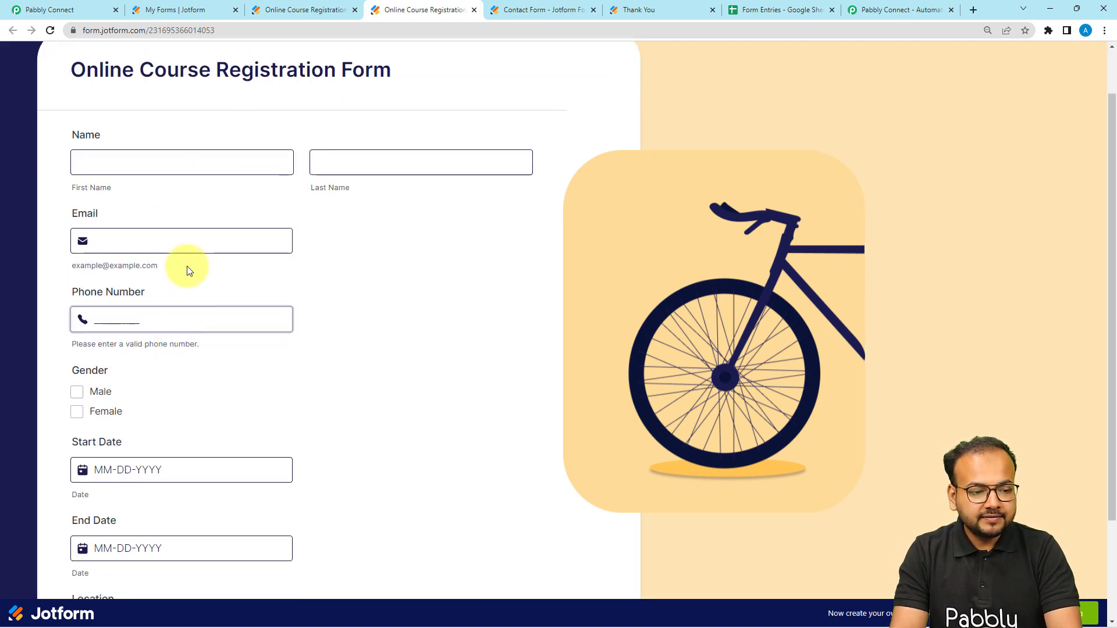
Fill in the registration form's first name, last name, email and phone number with test contact details.
click(162, 168)
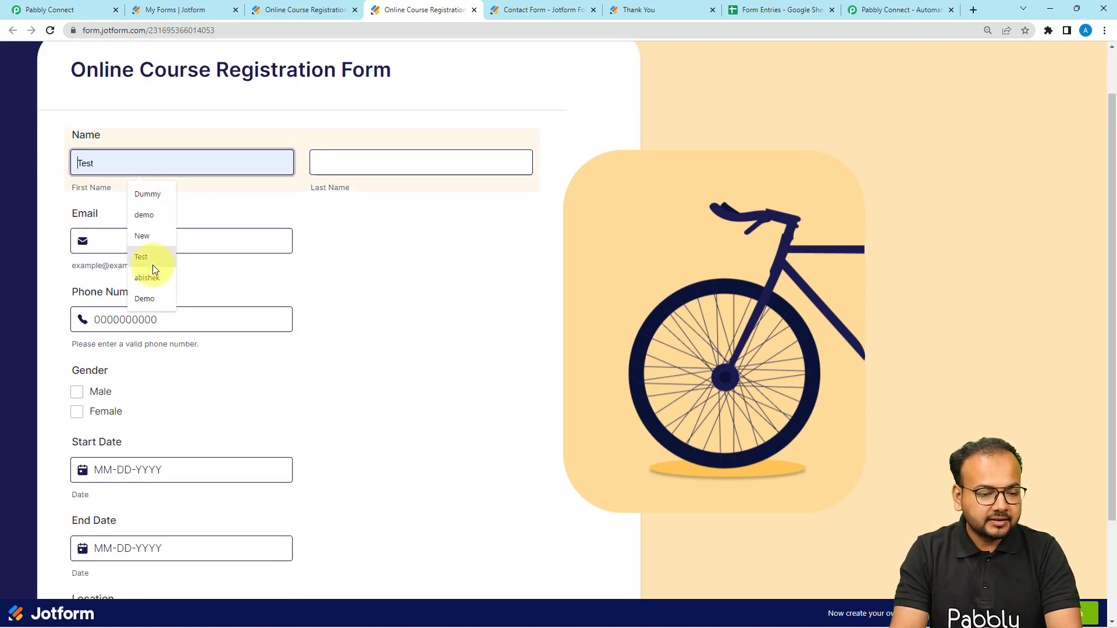
click(147, 194)
click(327, 161)
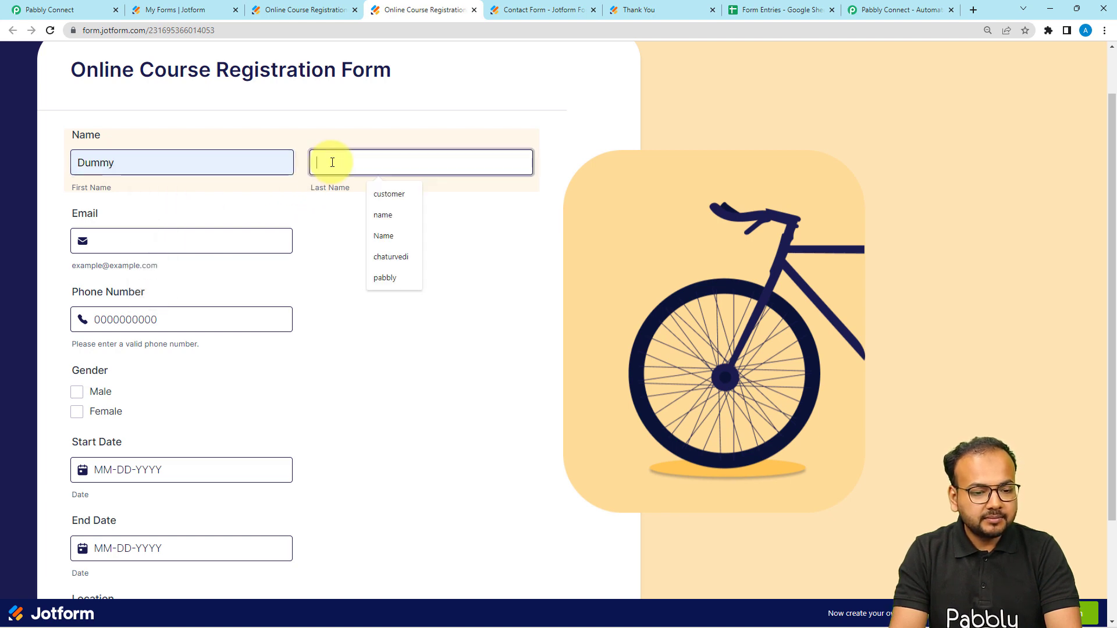
click(373, 200)
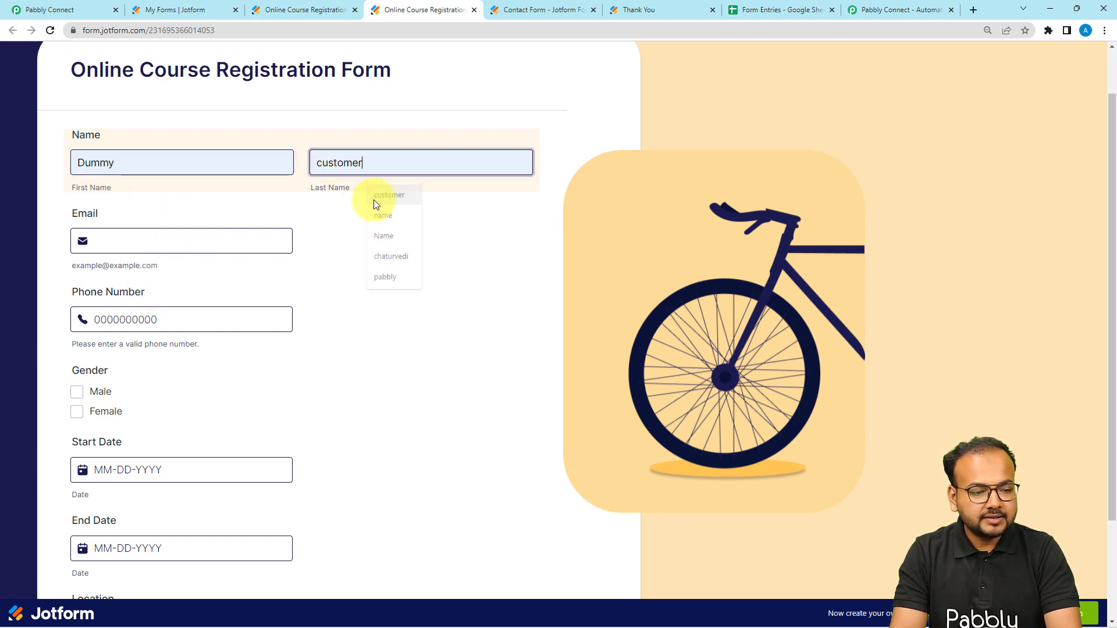
click(167, 239)
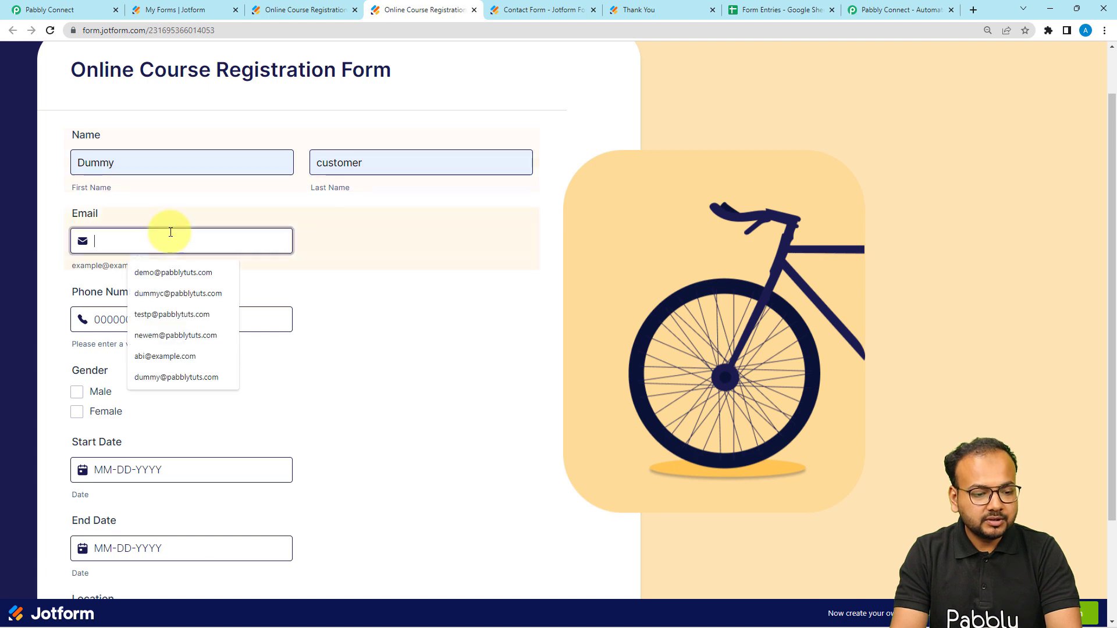
click(192, 295)
click(184, 319)
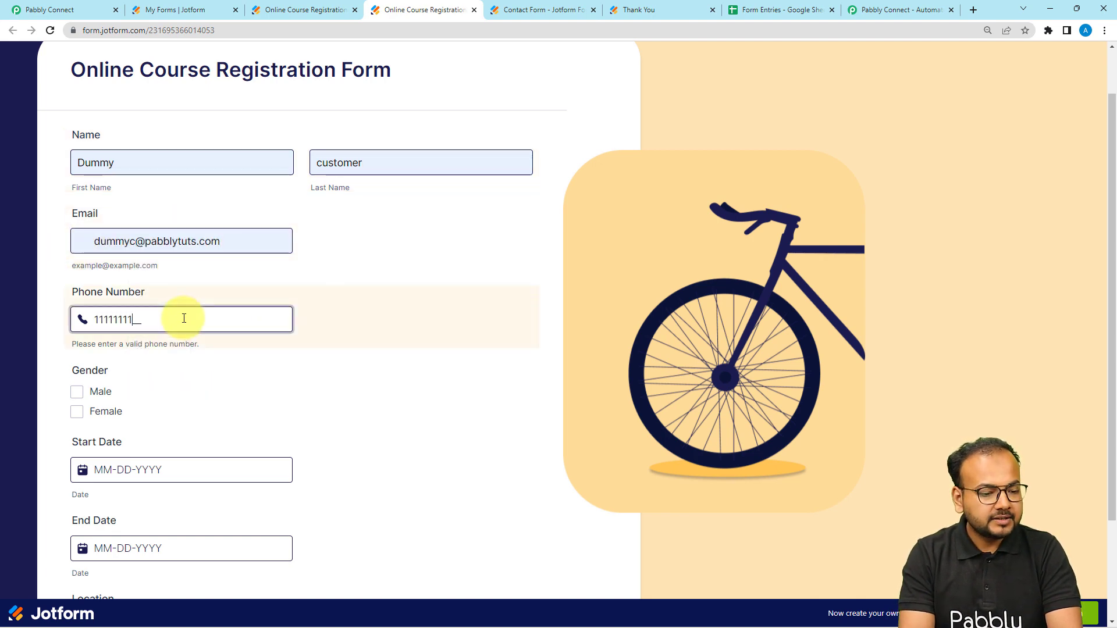
text(1111111111)
Set the gender to Female, the start date to 01-02-2023, the end date to 06-06-2023 and the location to bhopal.
scroll(39, 372, down, 2)
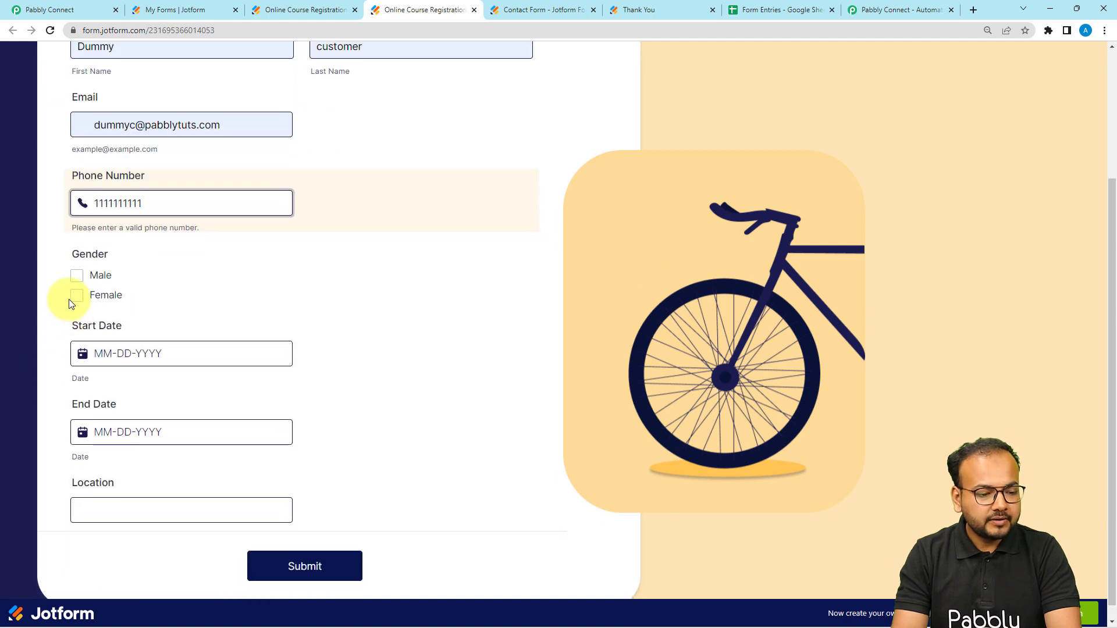
click(73, 295)
click(82, 352)
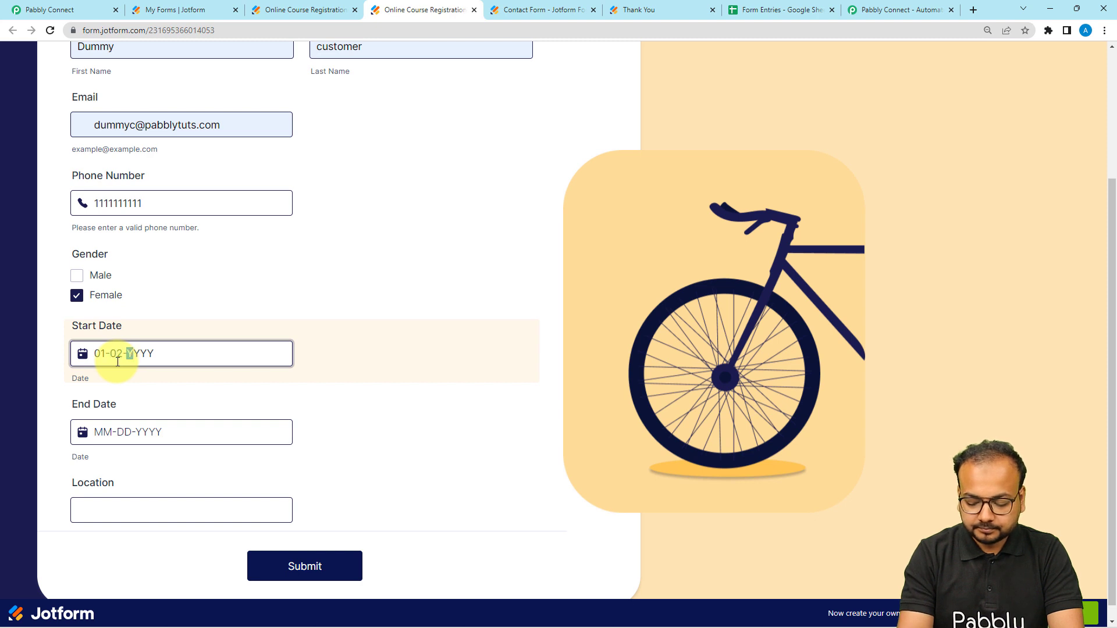
click(95, 433)
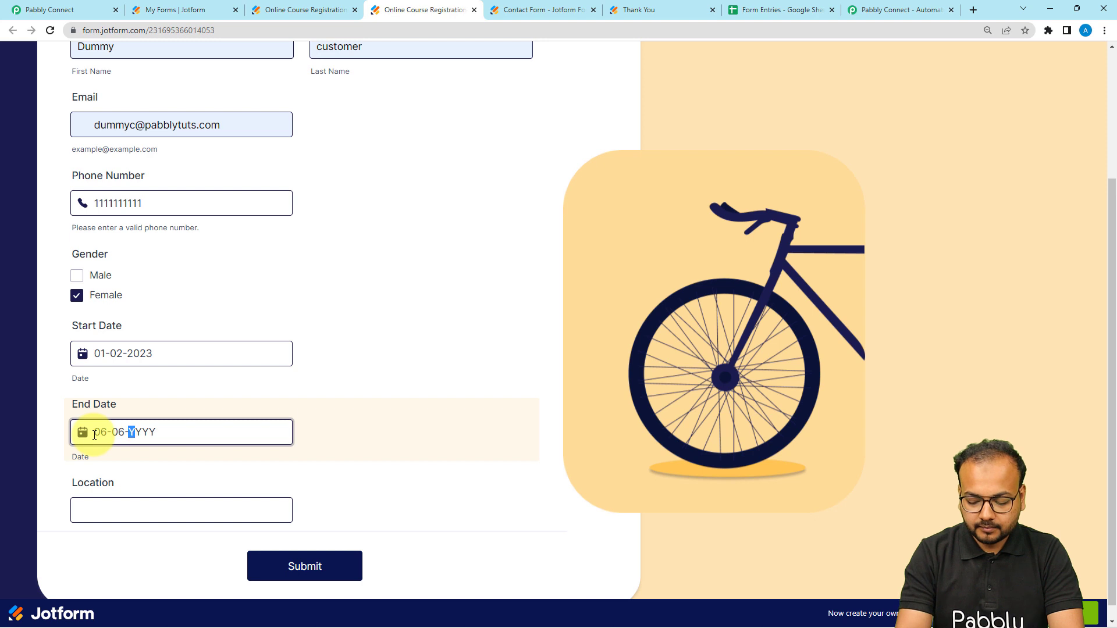
text(06-06-2023)
click(87, 510)
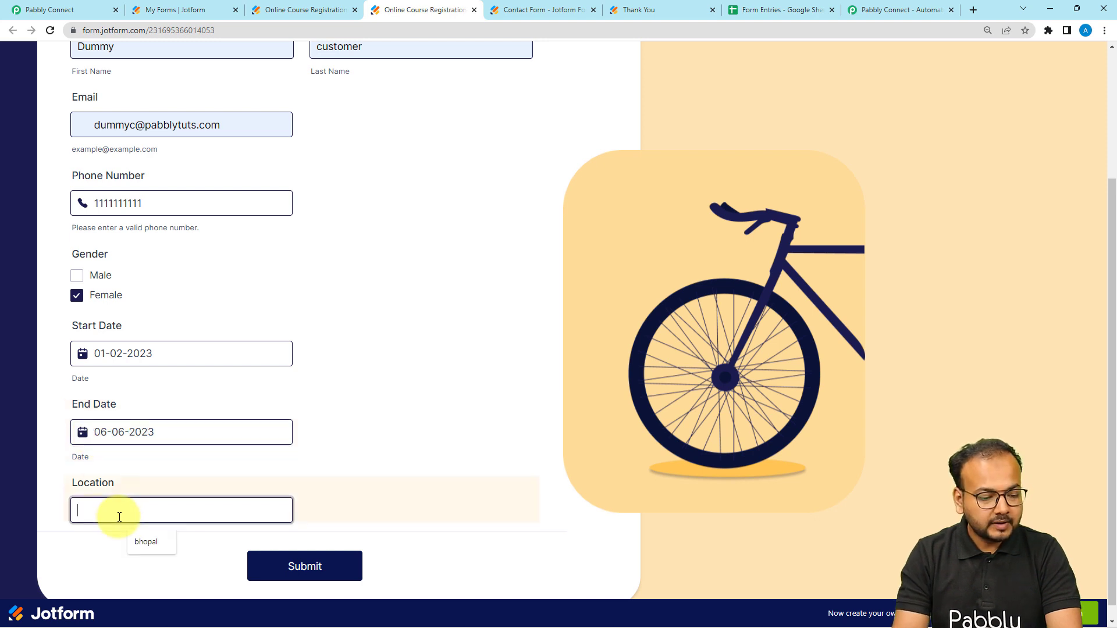
text(bhopal)
Submit the completed Online Course Registration Form.
click(417, 343)
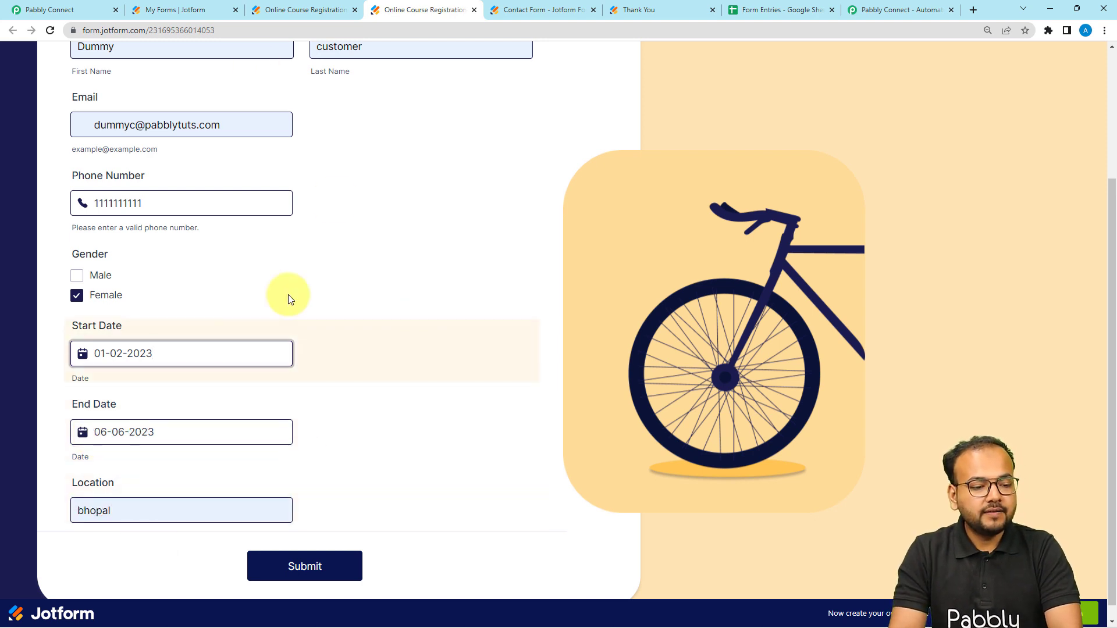
scroll(291, 361, down, 1)
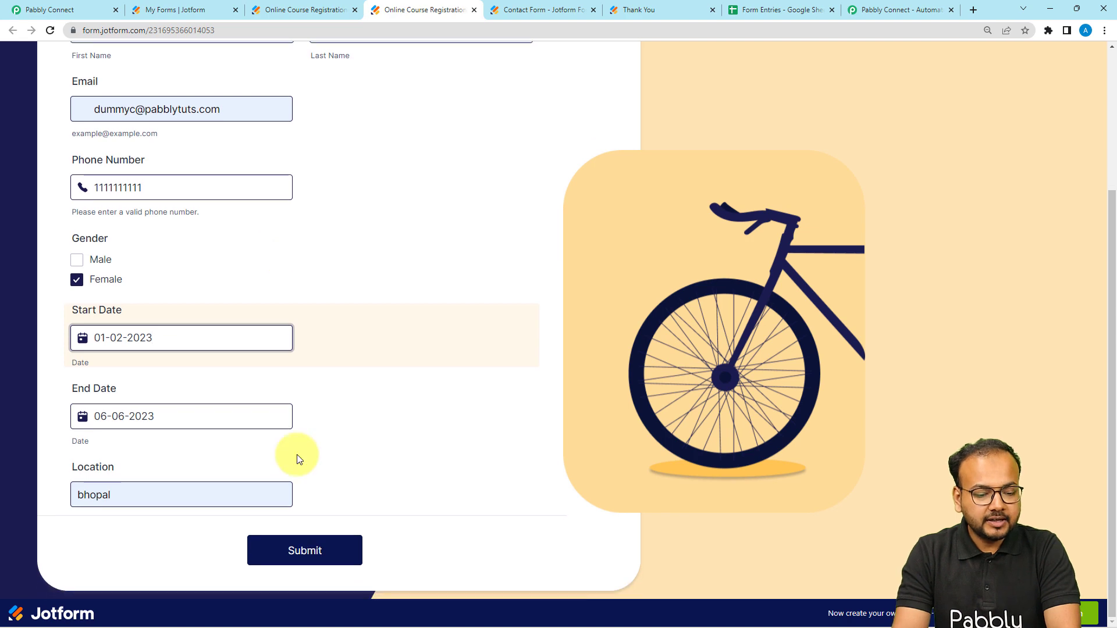
click(296, 550)
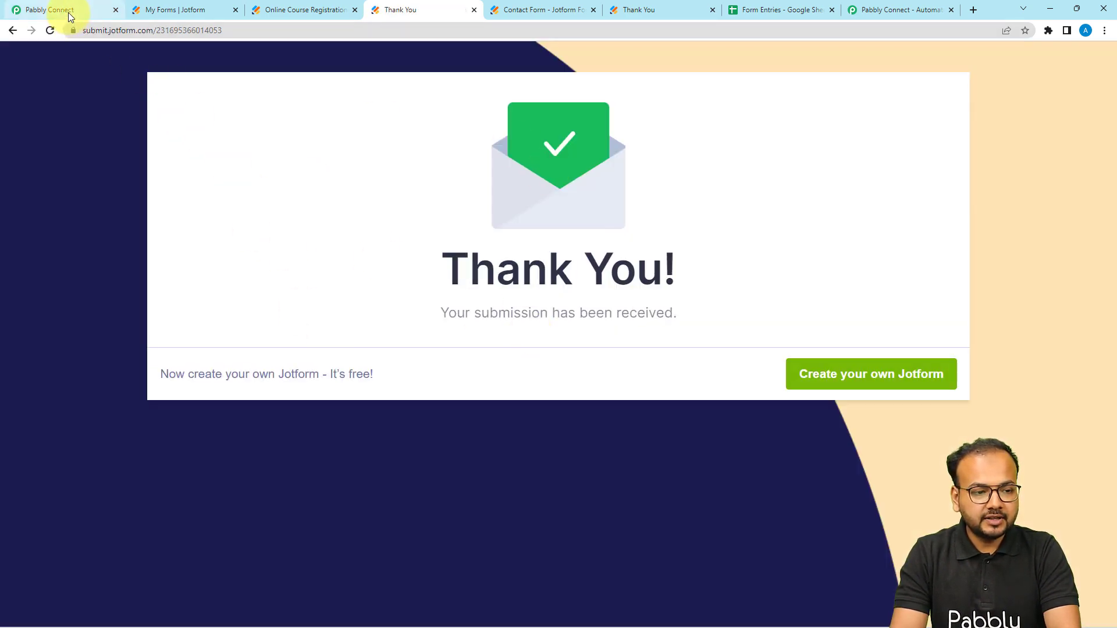
Return to Pabbly Connect and review the newly captured webhook response, including its FormTitle value.
click(68, 12)
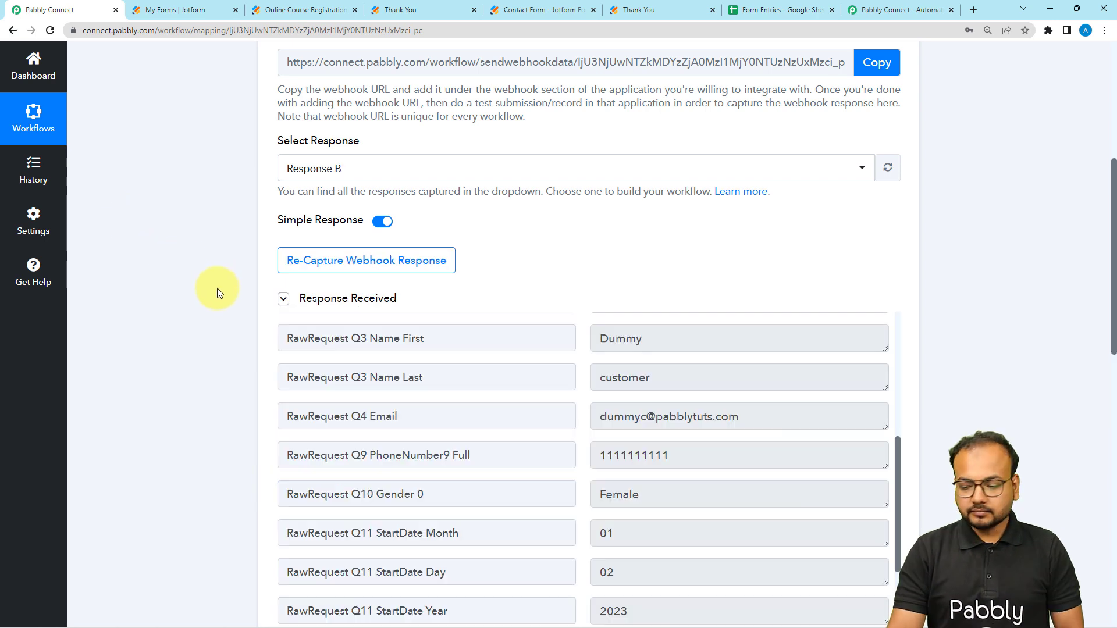
scroll(218, 288, down, 3)
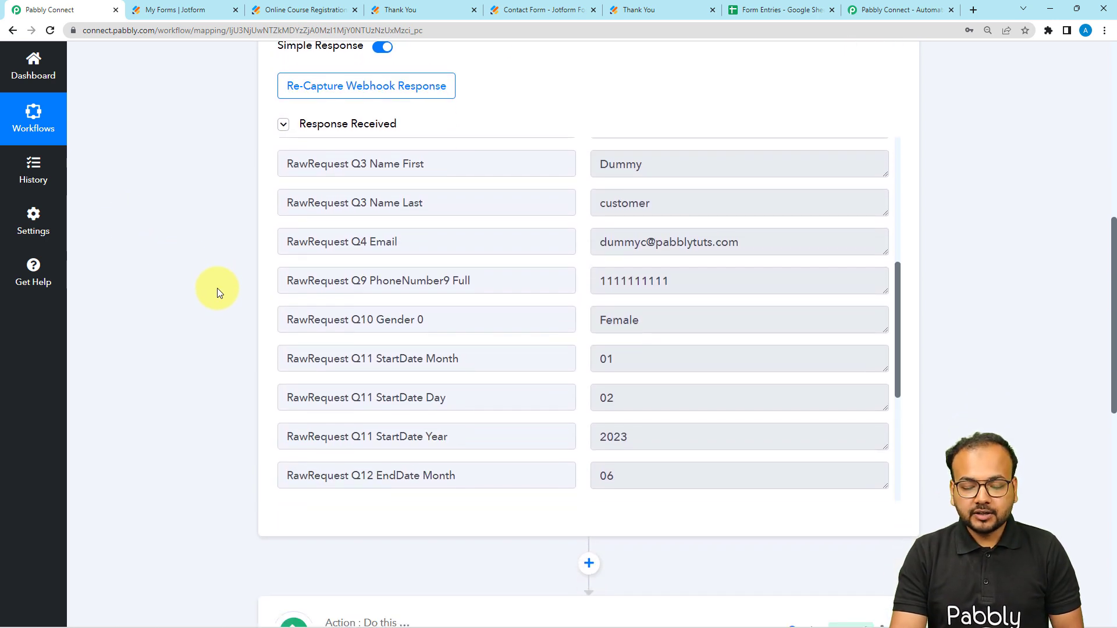
scroll(424, 342, up, 6)
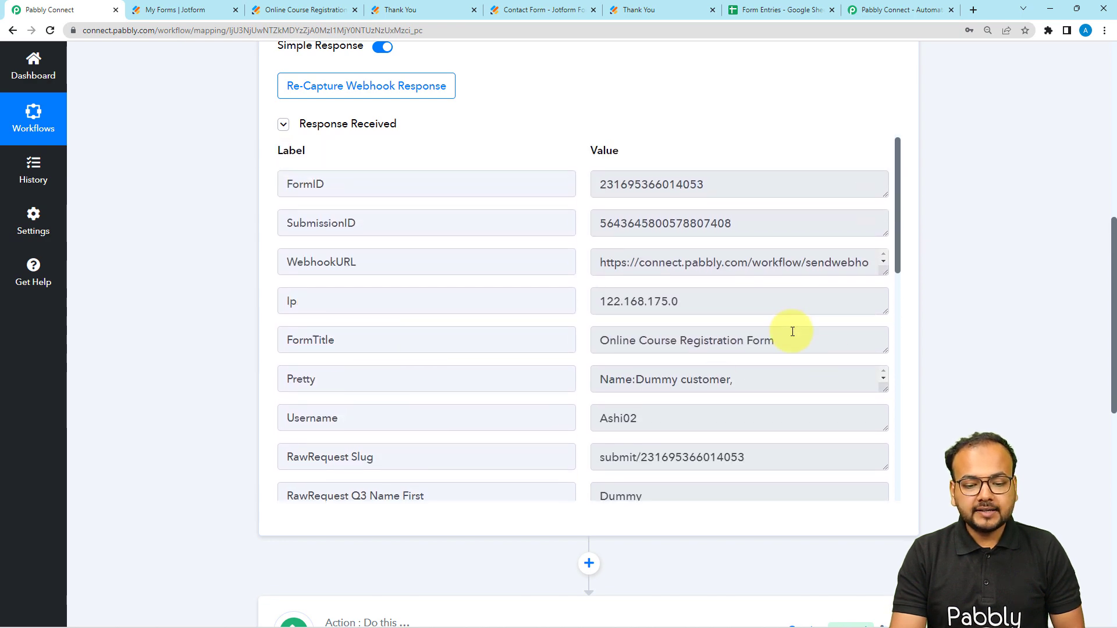
drag(793, 332, 576, 342)
Open the course registration form route's filter and action settings and set the filter label to the webhook's FormTitle.
scroll(172, 304, down, 9)
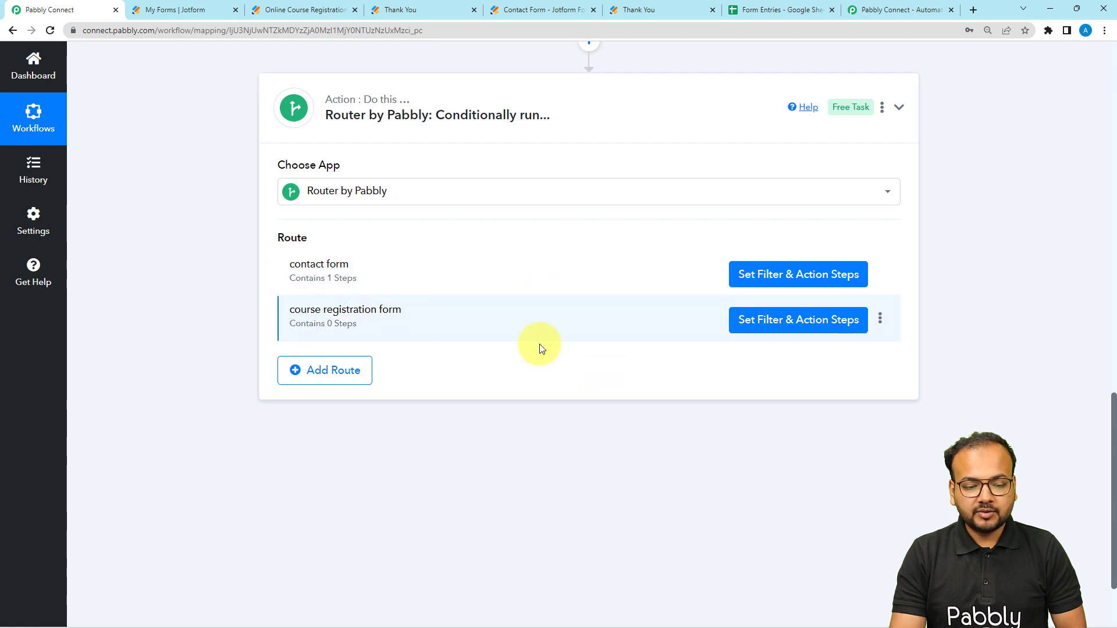
click(783, 322)
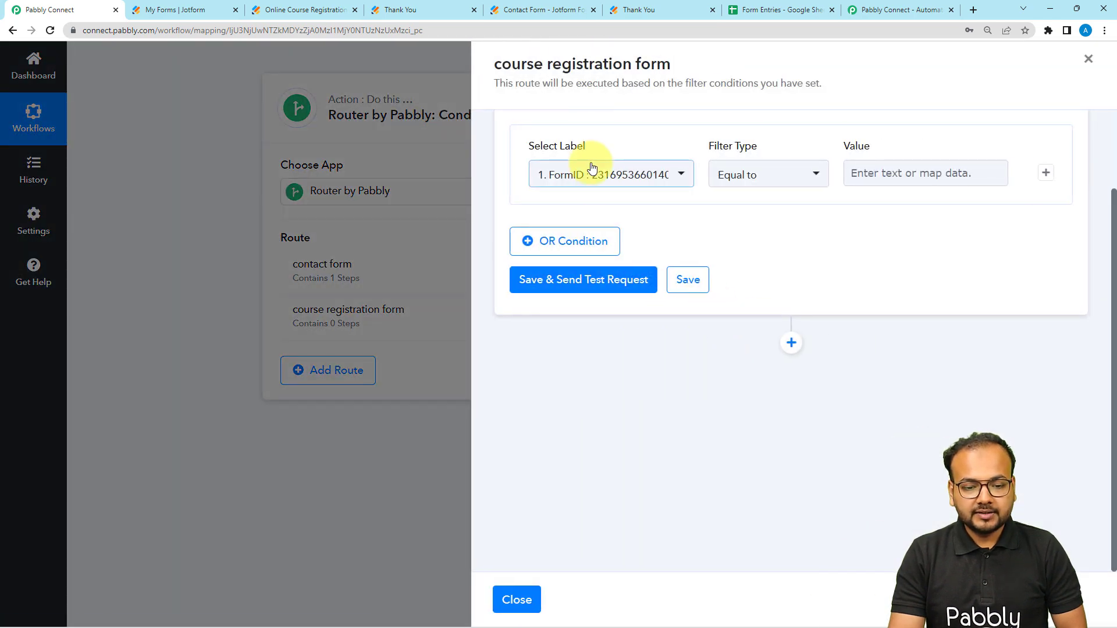
click(593, 169)
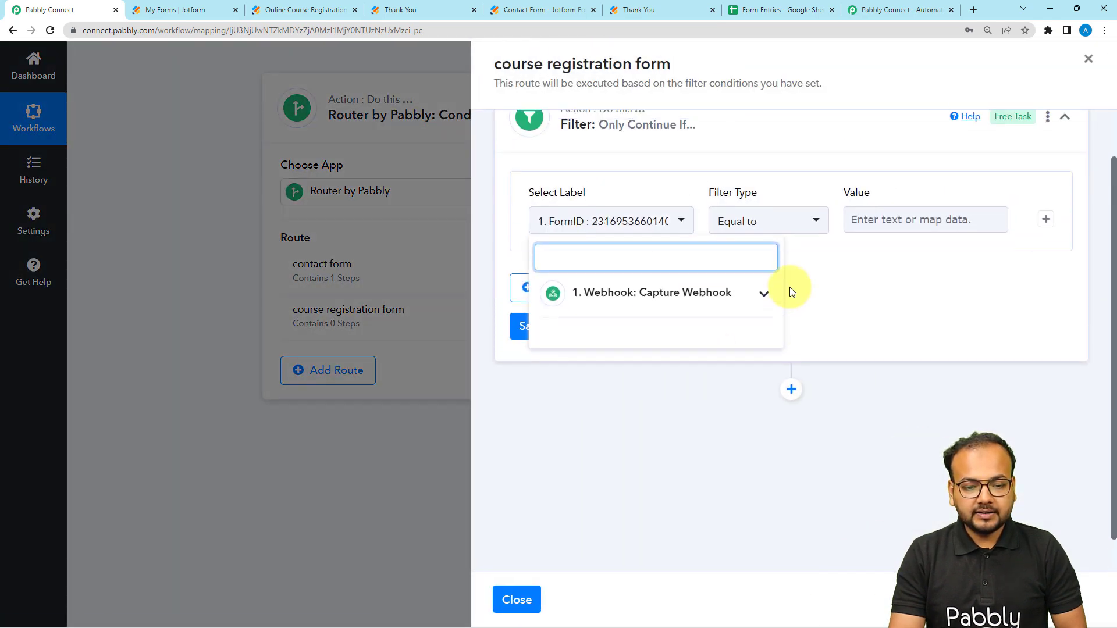
click(600, 344)
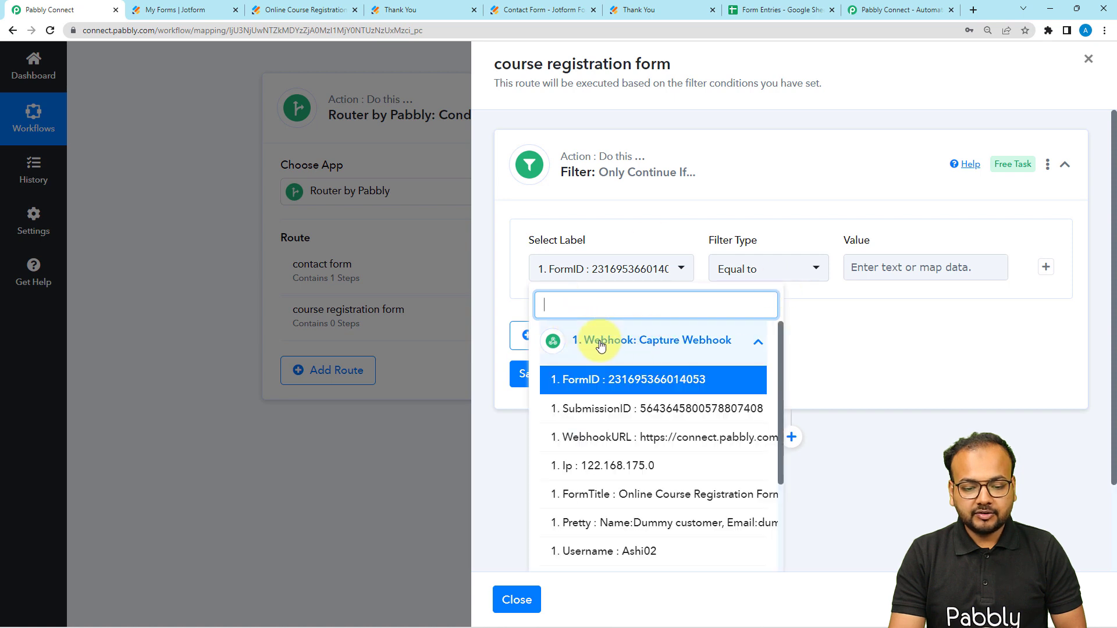
click(581, 502)
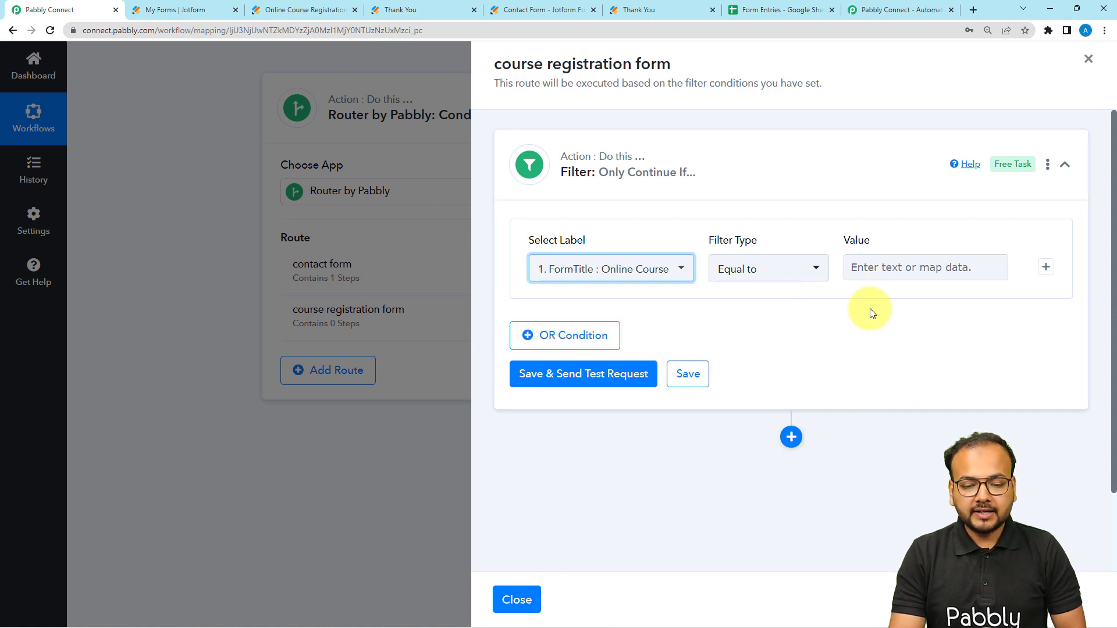
Set the filter value to the Jotform title Online Course Registration Form, then save the filter with a test request.
click(879, 272)
click(327, 11)
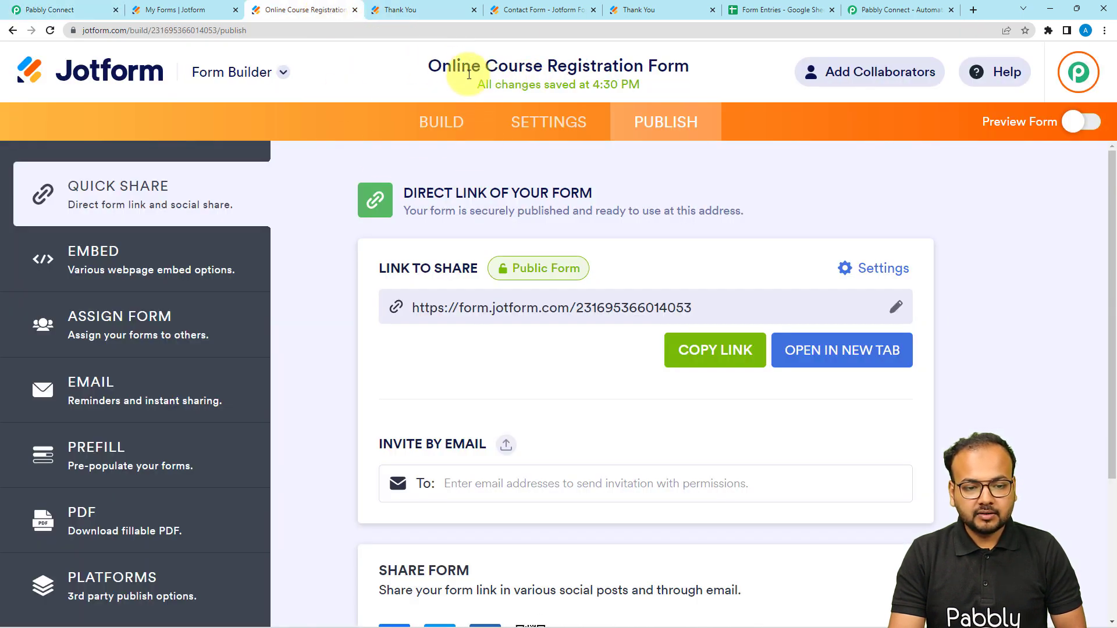
drag(429, 65, 691, 76)
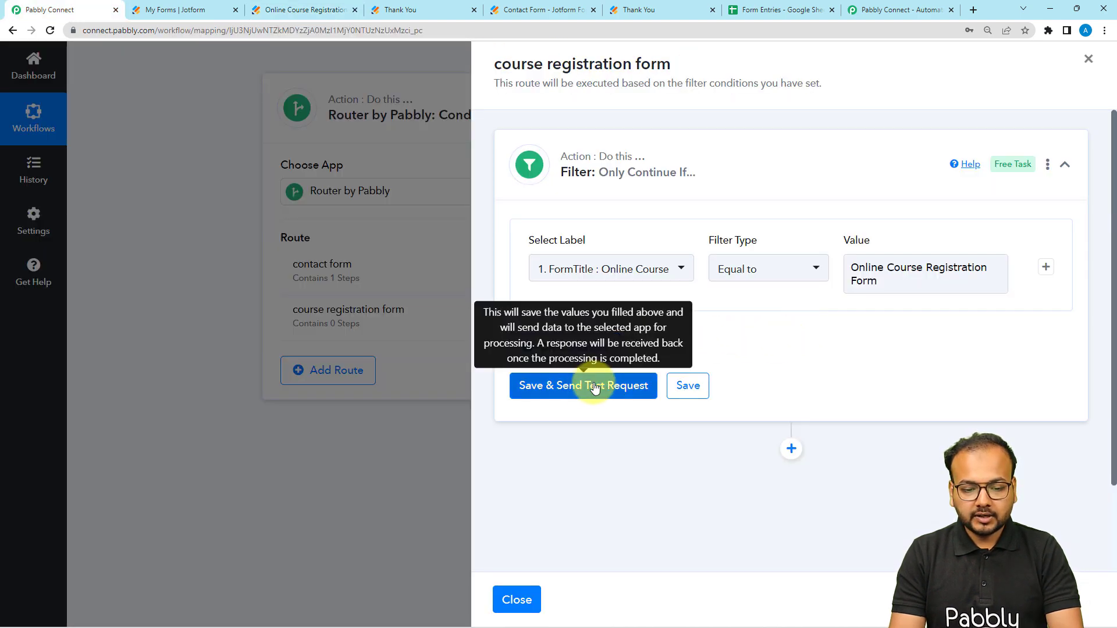
click(590, 385)
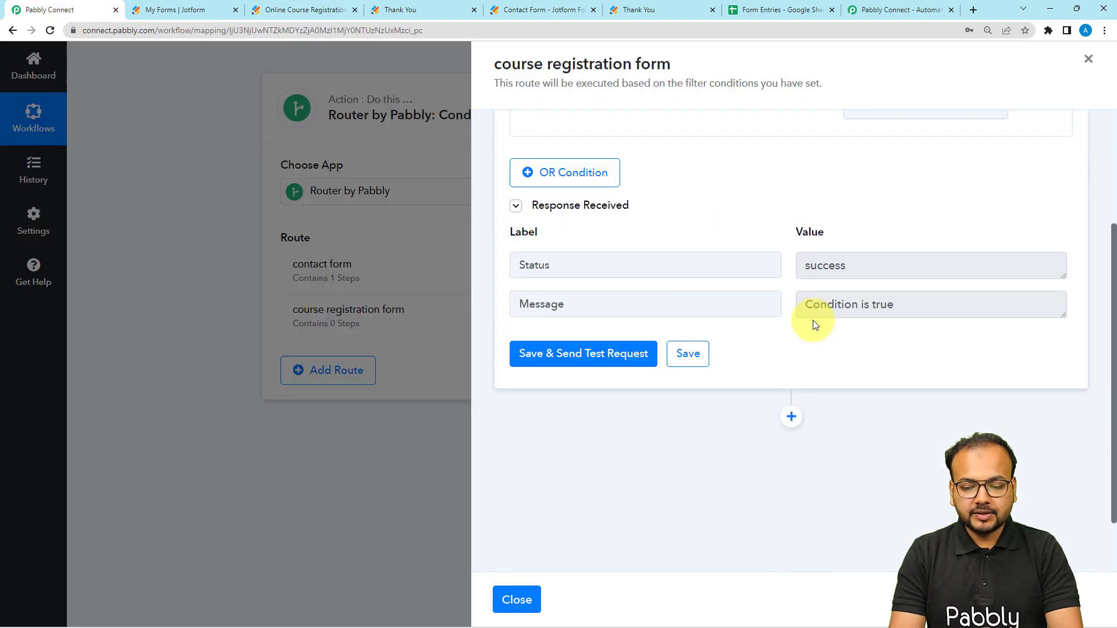
Add a Google Sheets action with the Add New Row event to the route and connect it through existing connection Google Sheets #38.
click(791, 417)
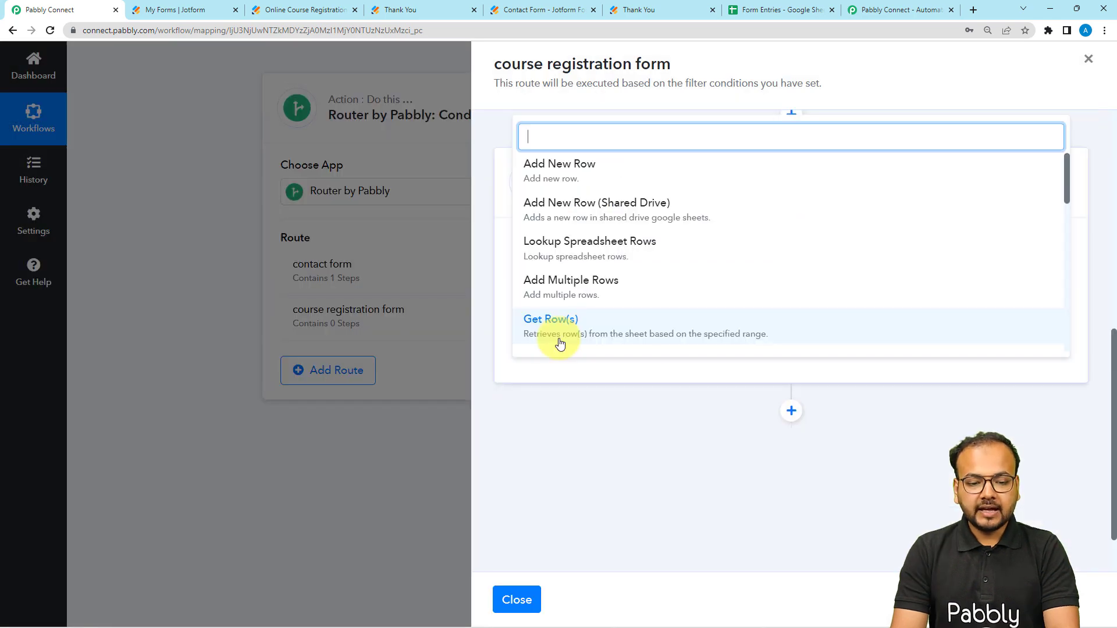
click(559, 167)
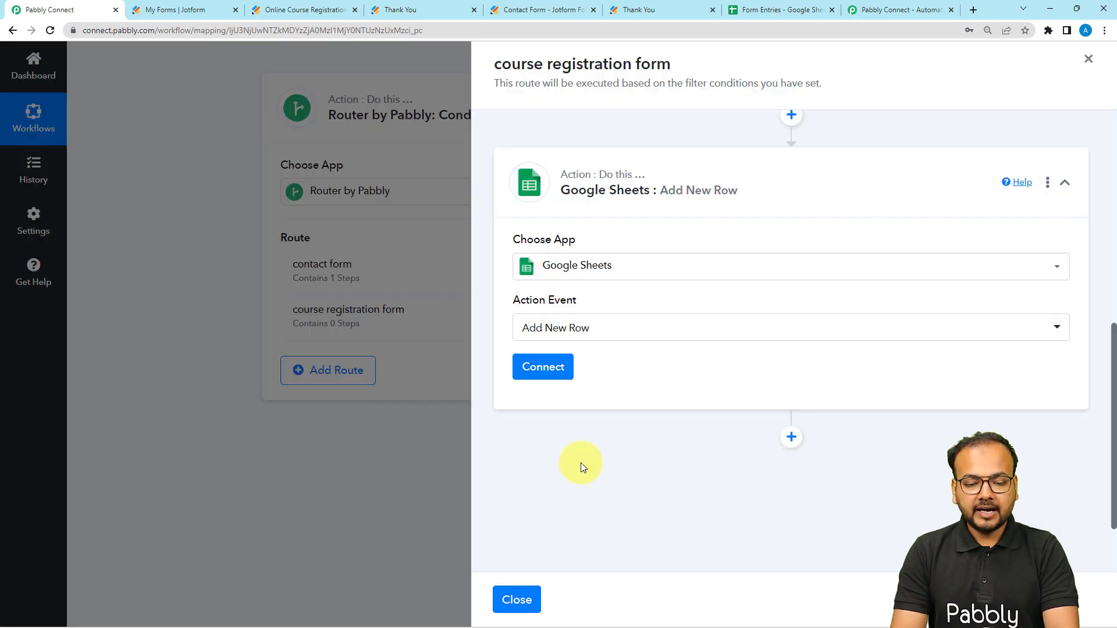
click(523, 371)
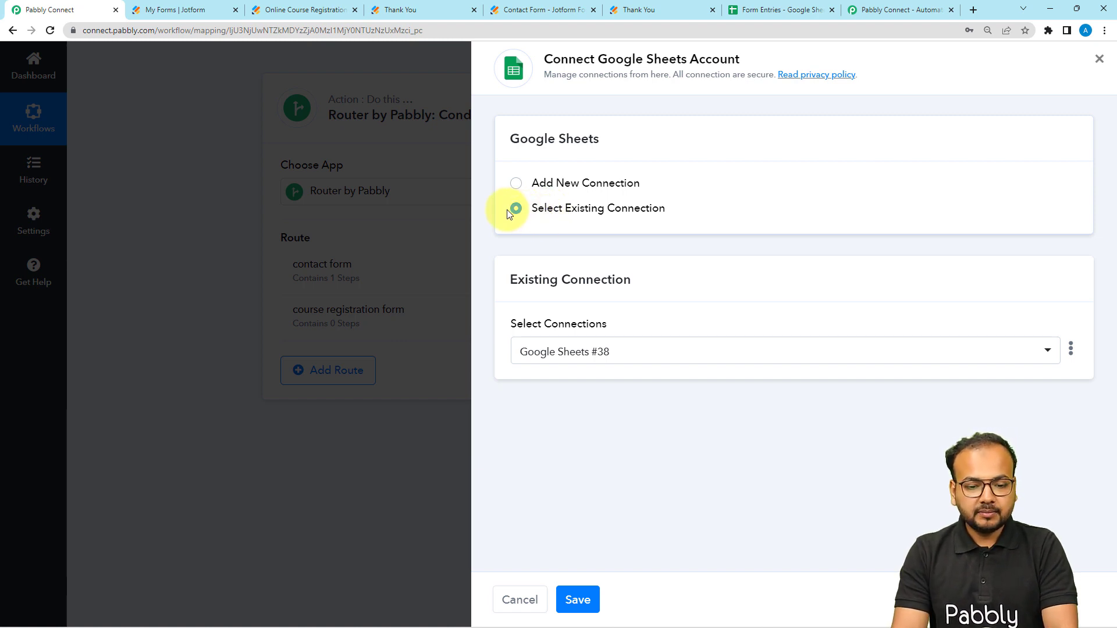
click(573, 602)
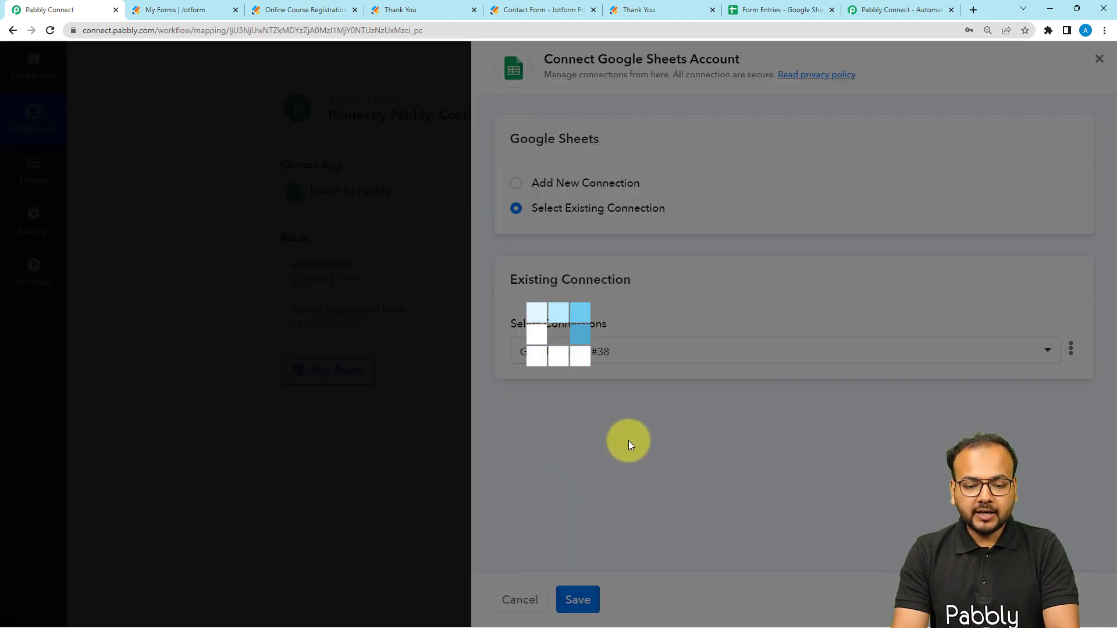
scroll(643, 374, down, 3)
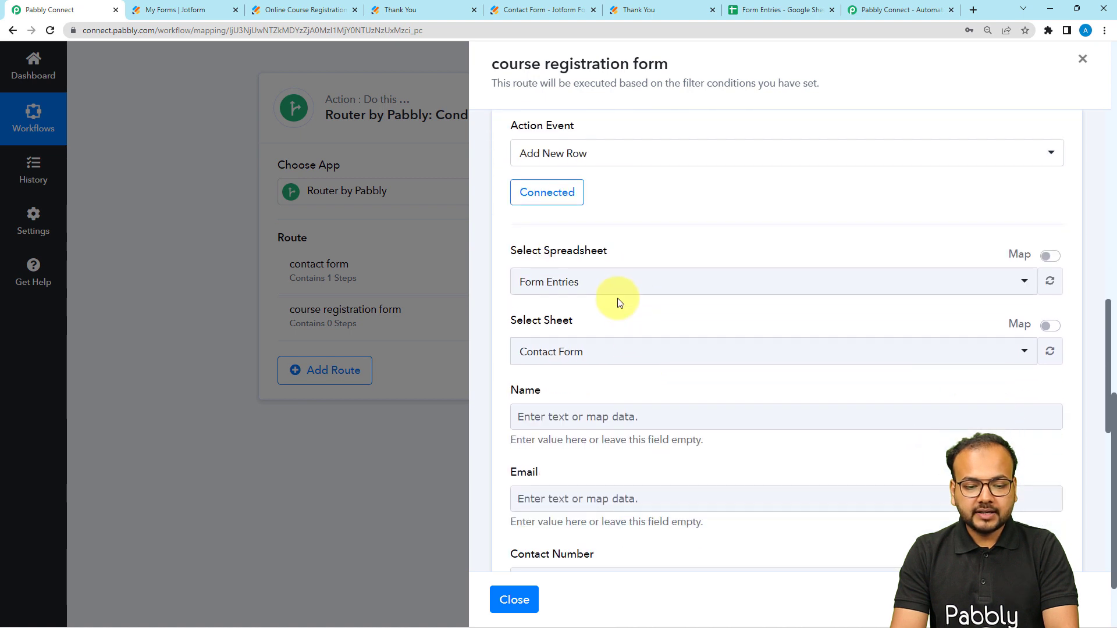
Set the Google Sheets action's target sheet to Online course registraitons in the Form Entries spreadsheet.
scroll(631, 285, down, 2)
click(603, 242)
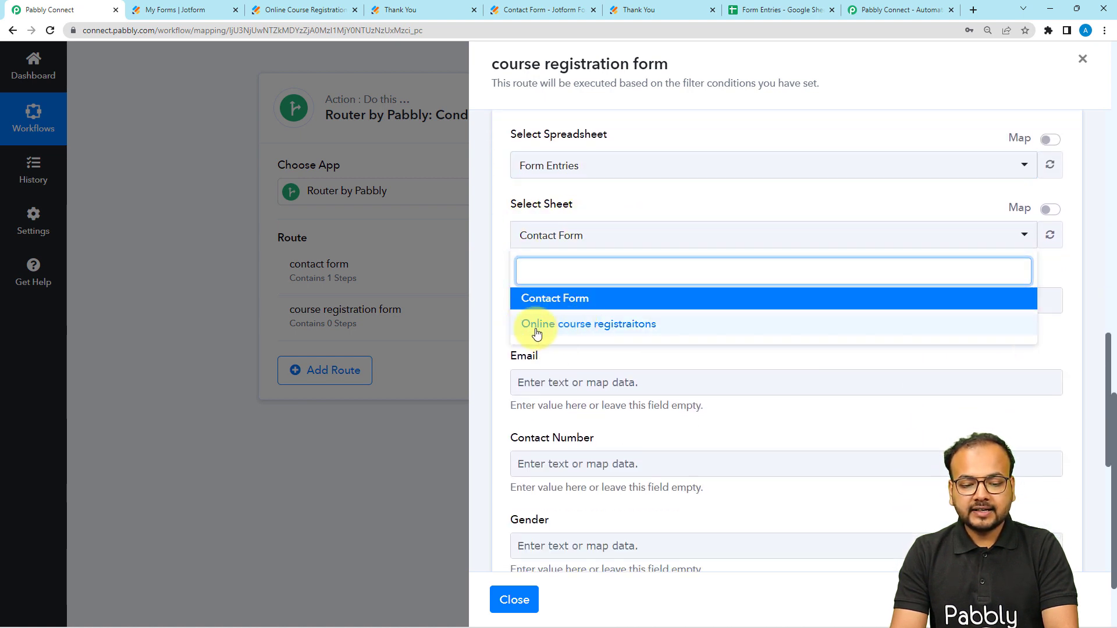
click(566, 325)
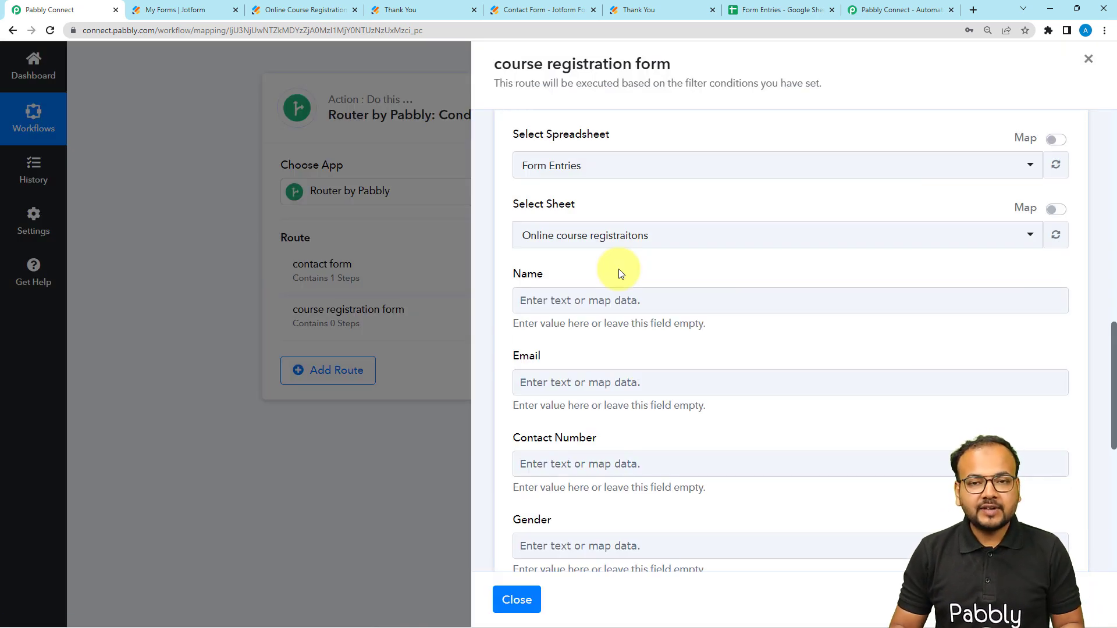
Map the webhook's first and last name, email, phone number, gender and location to the matching row fields.
scroll(619, 269, down, 1)
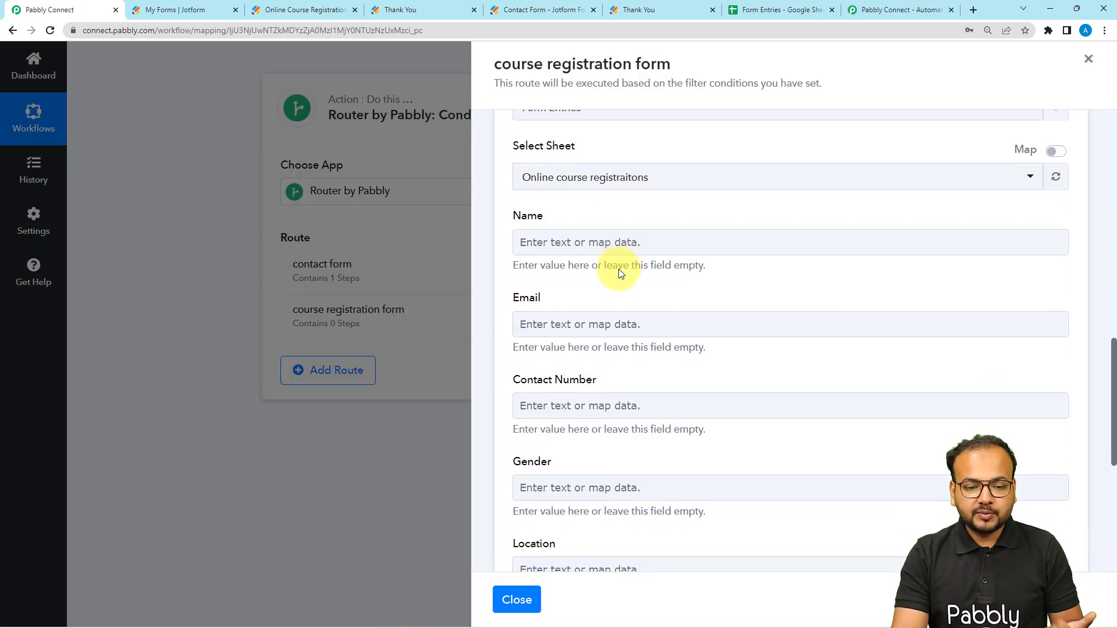
click(620, 253)
click(588, 233)
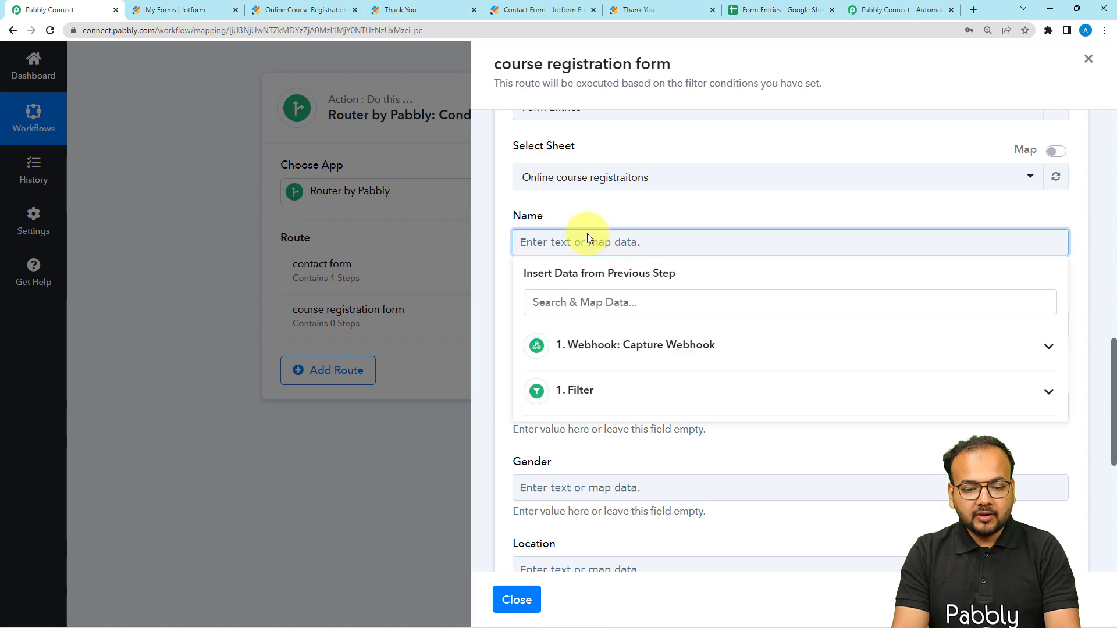
click(579, 344)
scroll(614, 410, down, 6)
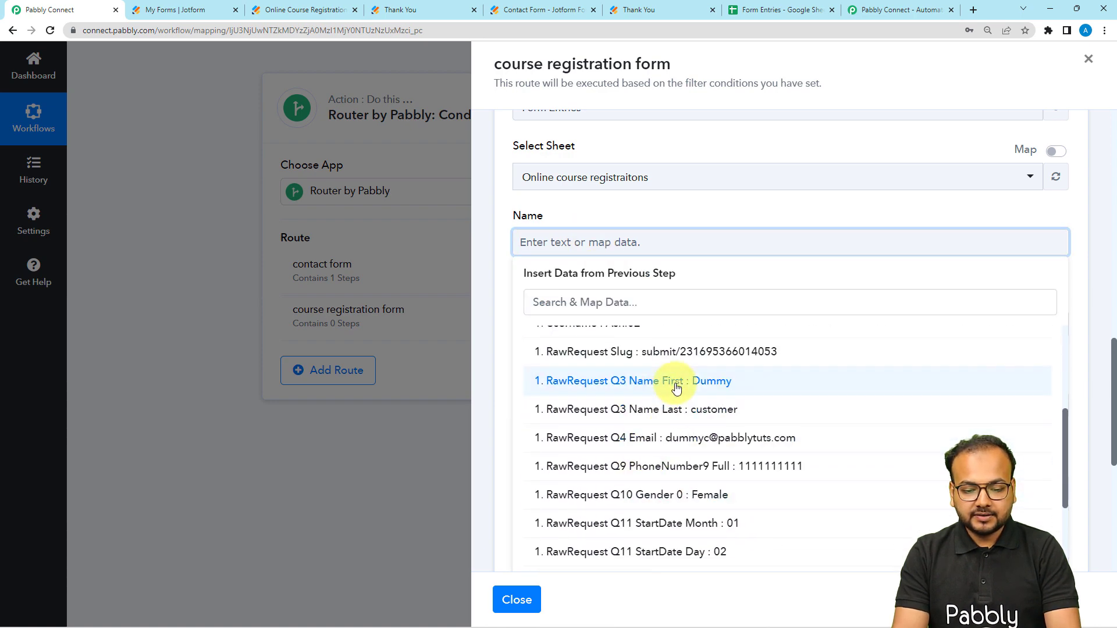
click(673, 382)
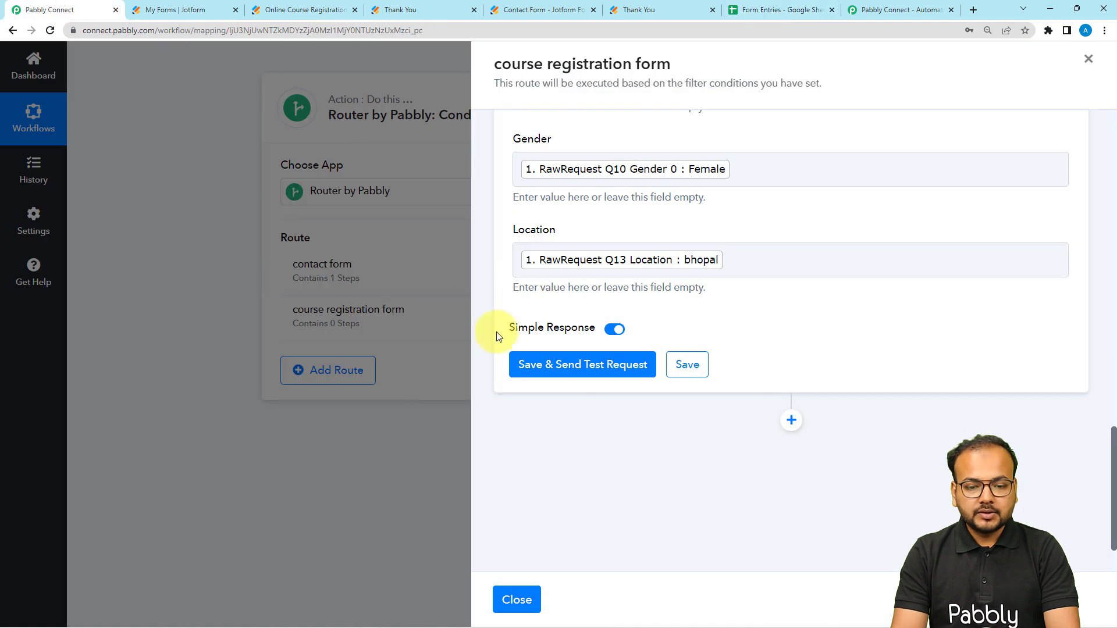
scroll(674, 351, up, 5)
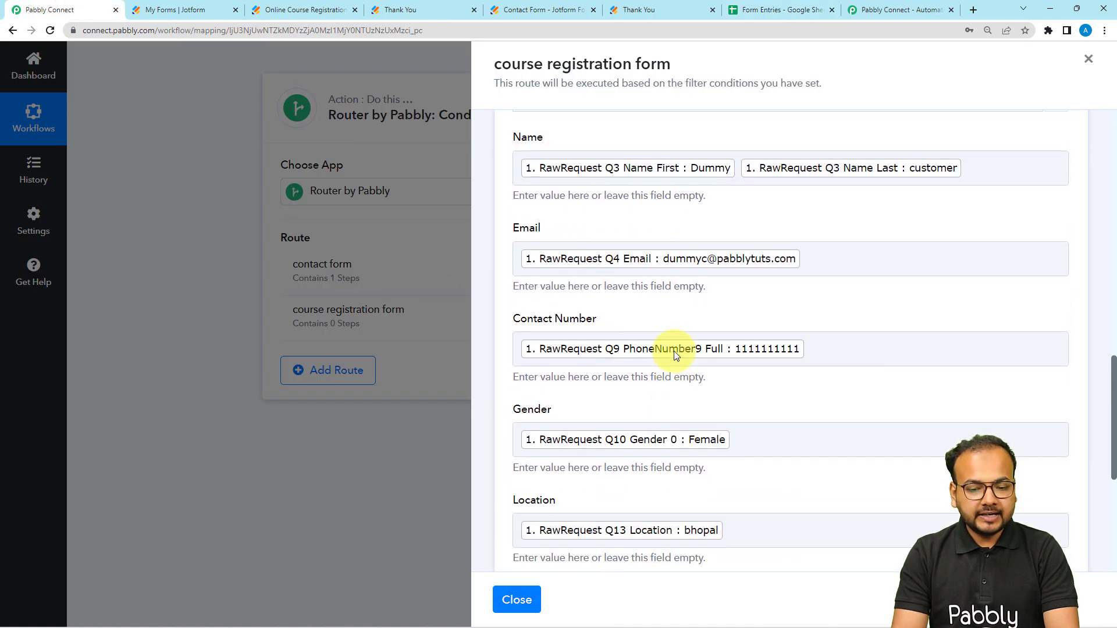
Check the existing rows of the Online course registraitons sheet in Google Sheets and return to Pabbly Connect.
click(757, 7)
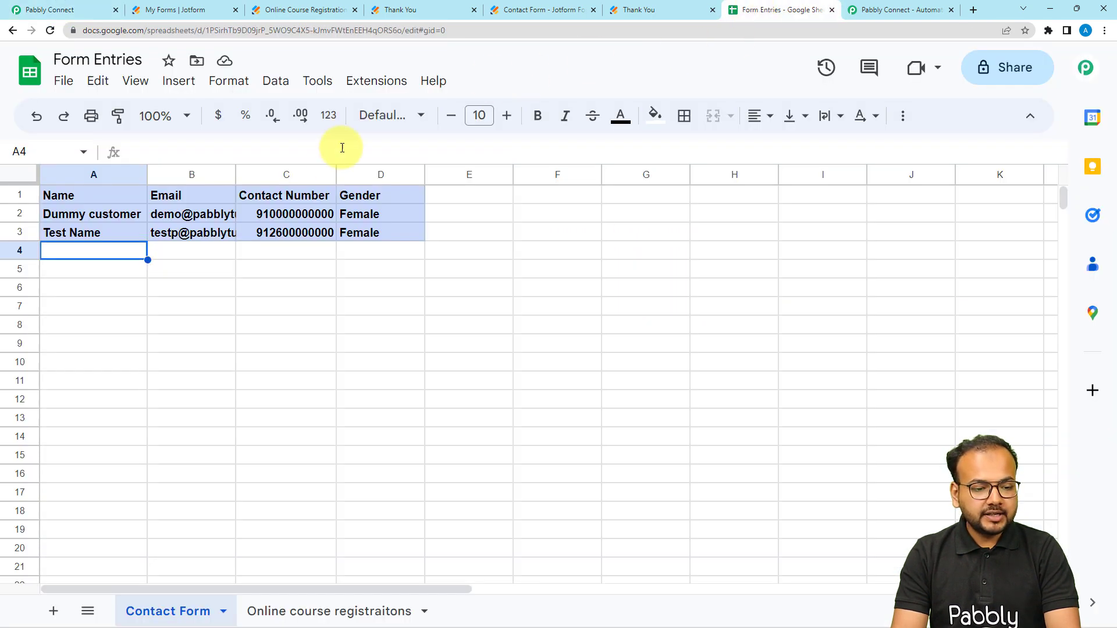
click(295, 609)
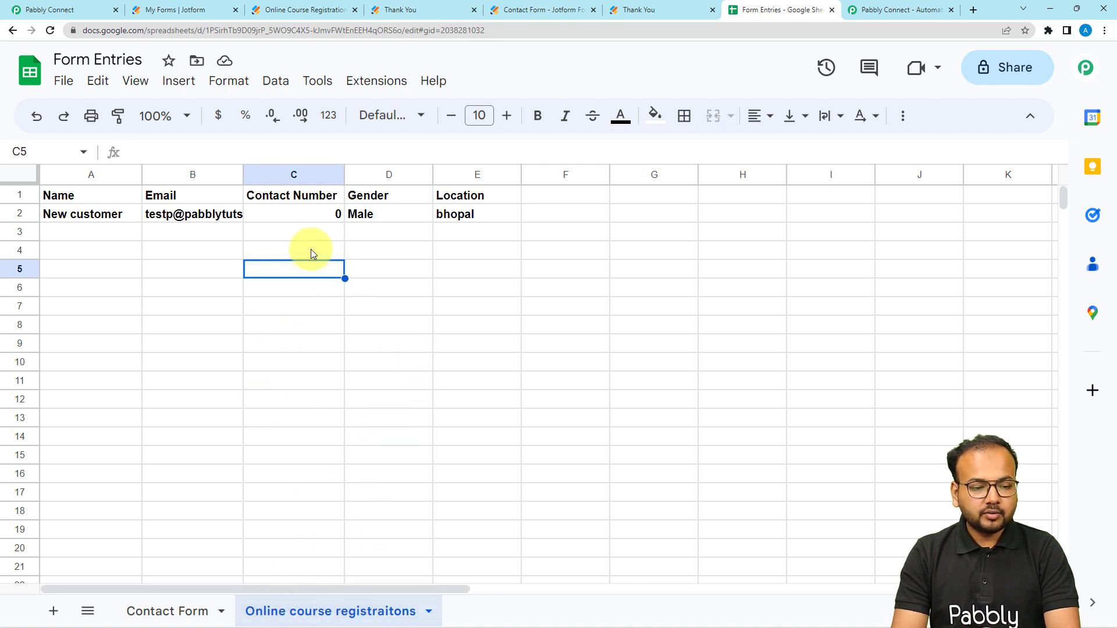
click(59, 10)
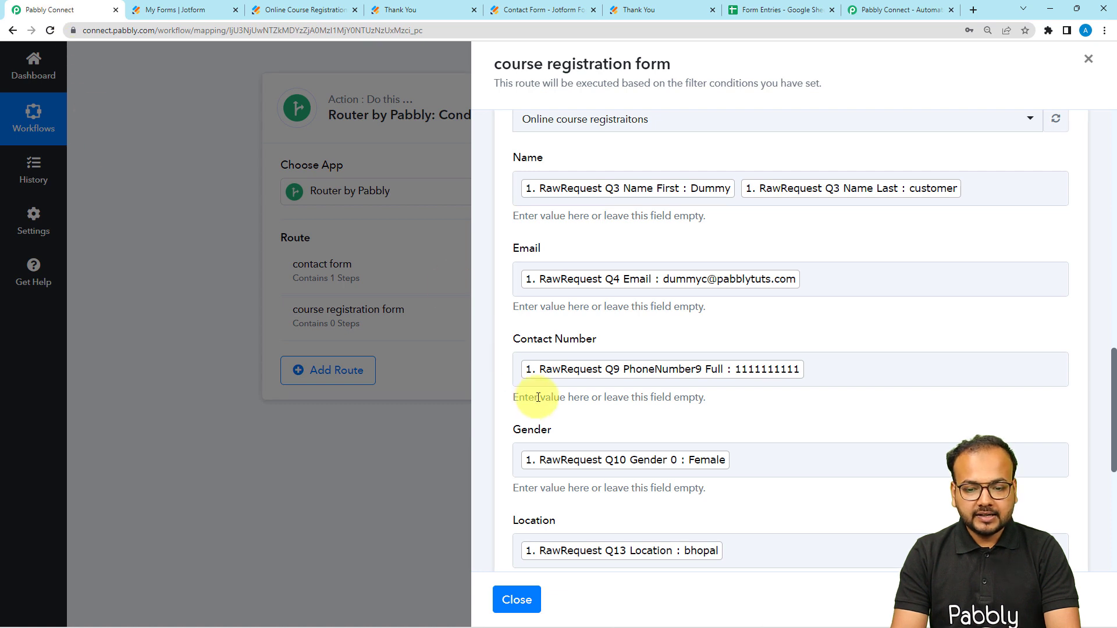
Save the Add New Row action with a test request and review the received response.
scroll(536, 389, down, 3)
click(526, 544)
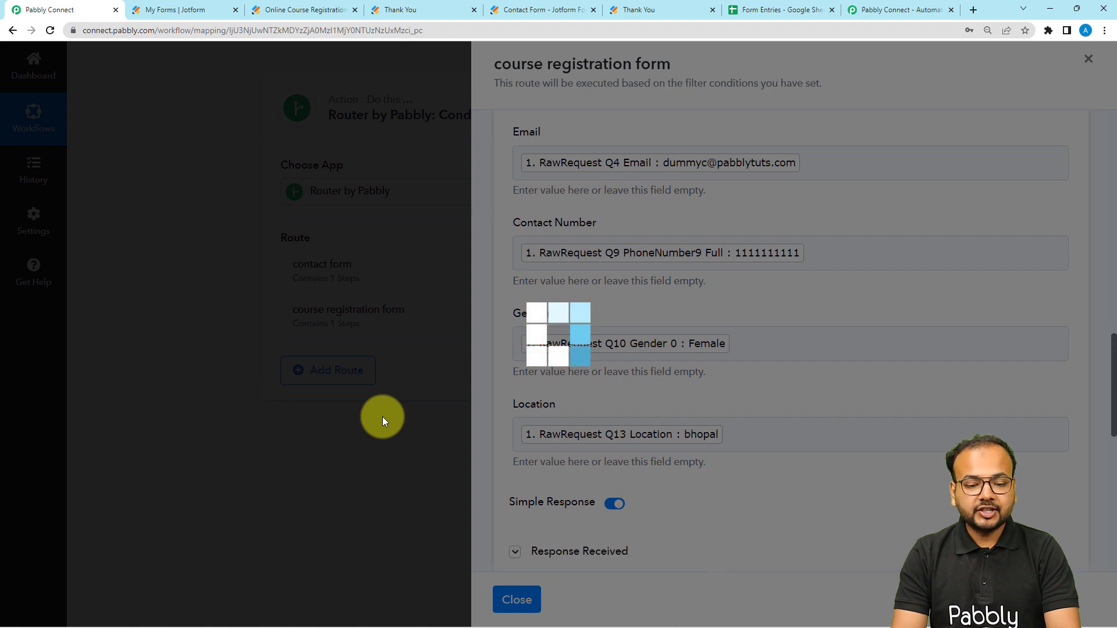
scroll(642, 431, down, 6)
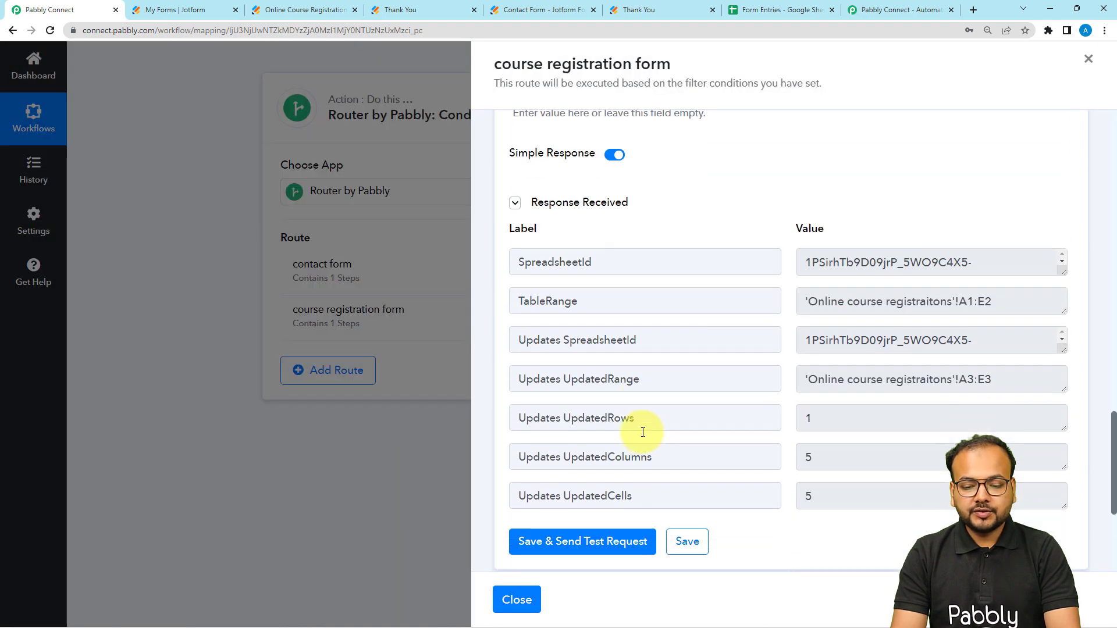
Check the test row in the Form Entries spreadsheet, widen the Name column, and return to Pabbly Connect.
click(777, 9)
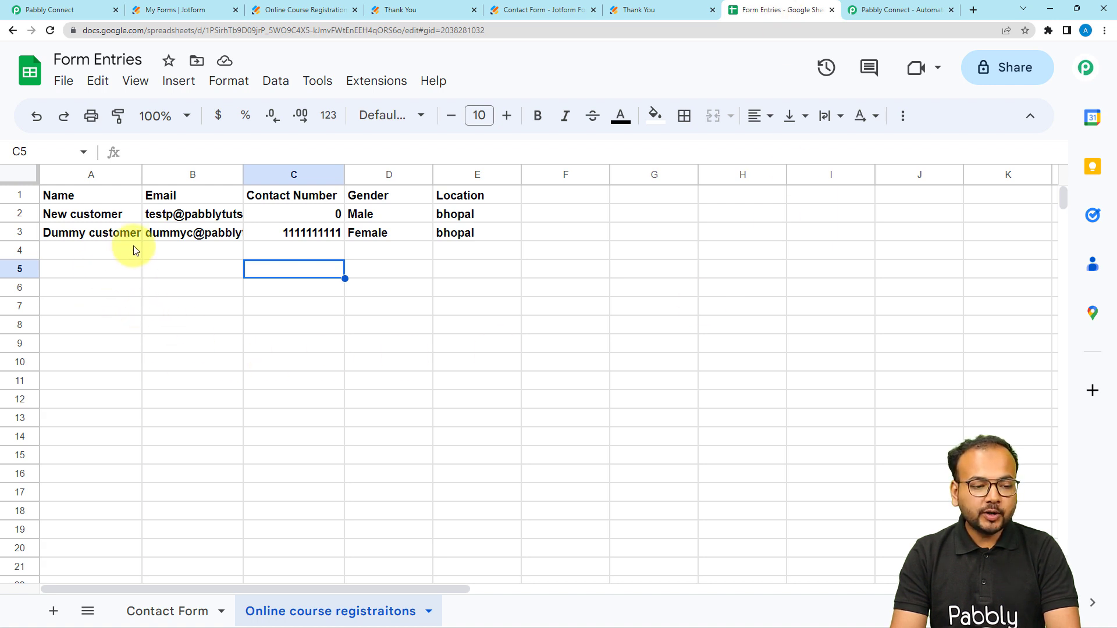
drag(142, 170, 175, 170)
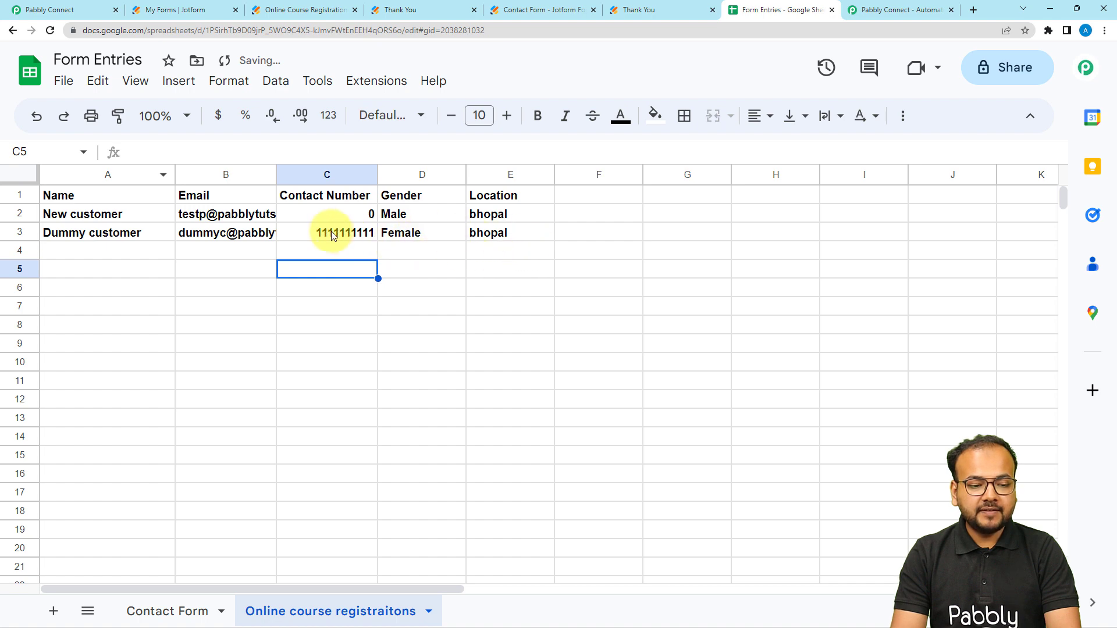
click(96, 12)
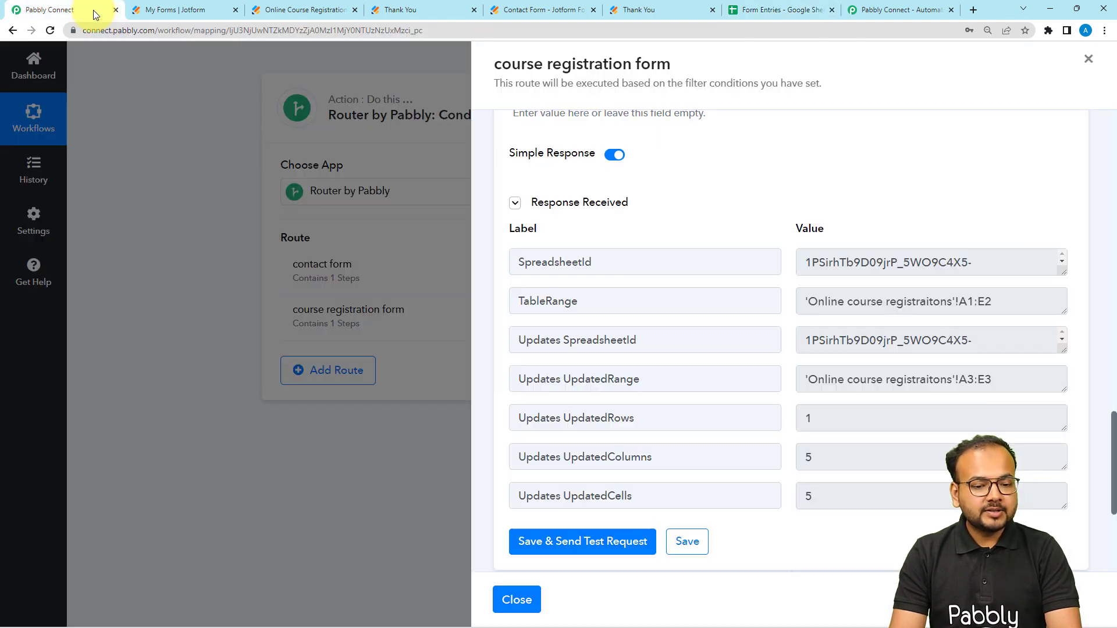
Close the course registration form route's settings and collapse the webhook trigger and Router action.
click(504, 598)
click(1113, 190)
click(1113, 189)
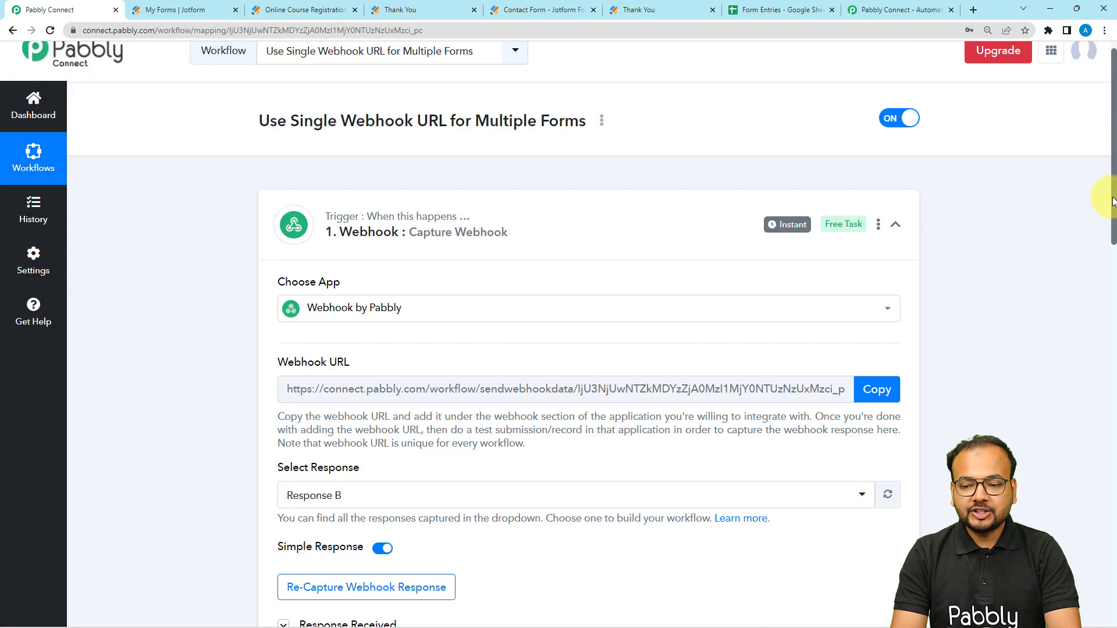
click(896, 224)
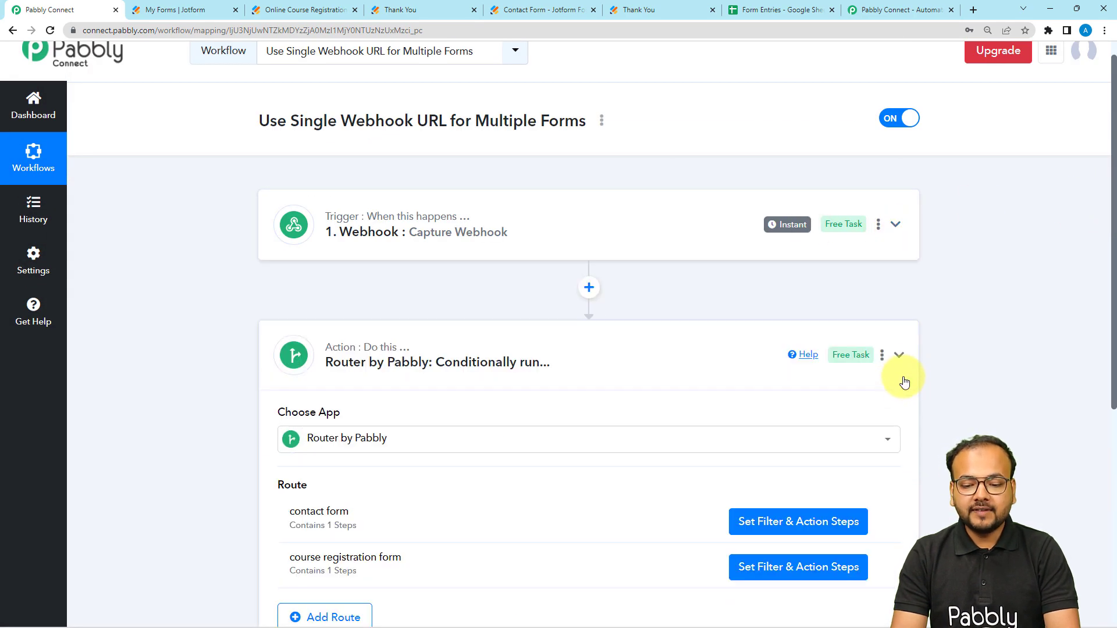
click(899, 355)
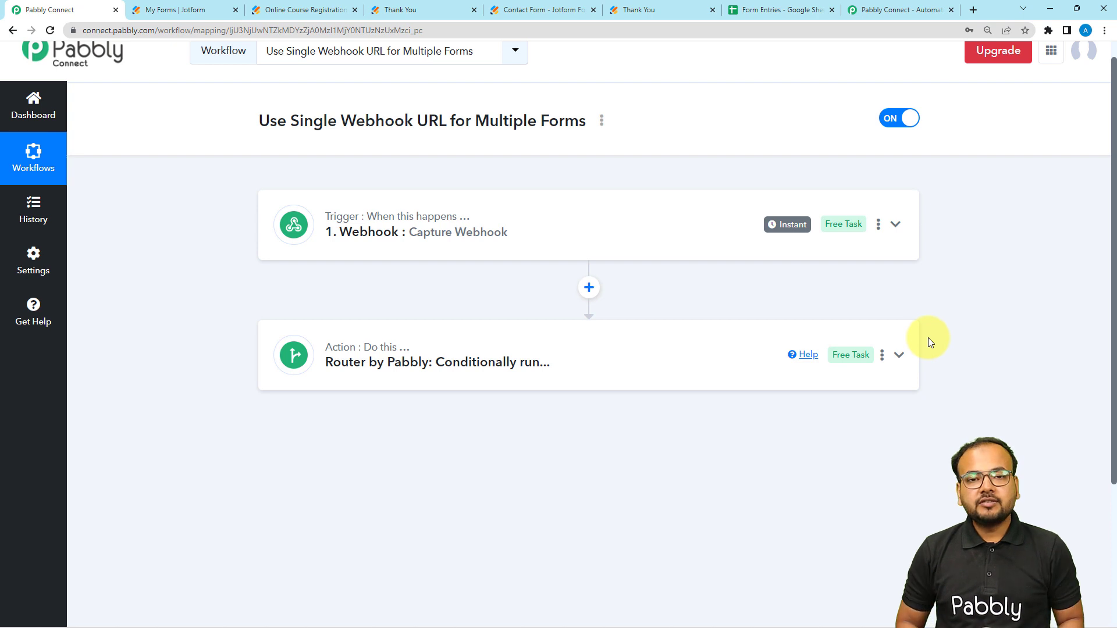